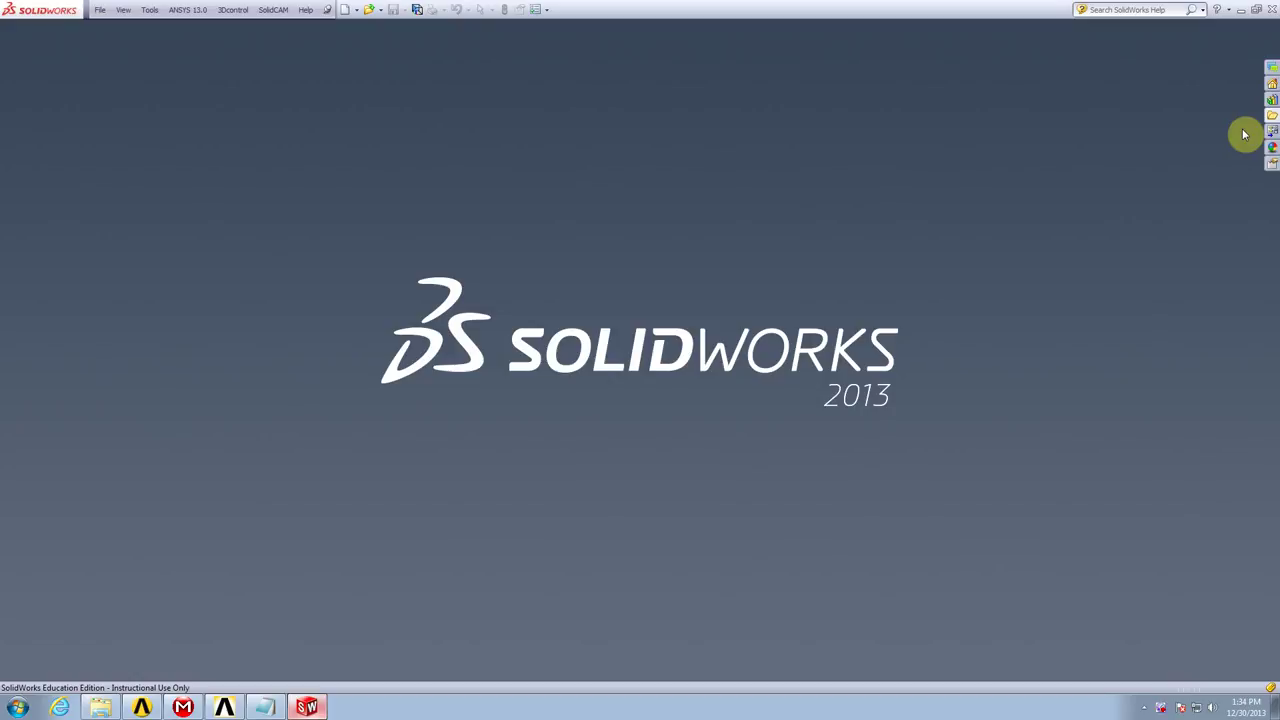
# Browse the Toolbox to ANSI Metric > Power Transmission > Gears and select Spur Gear
pyautogui.click(1272, 101)
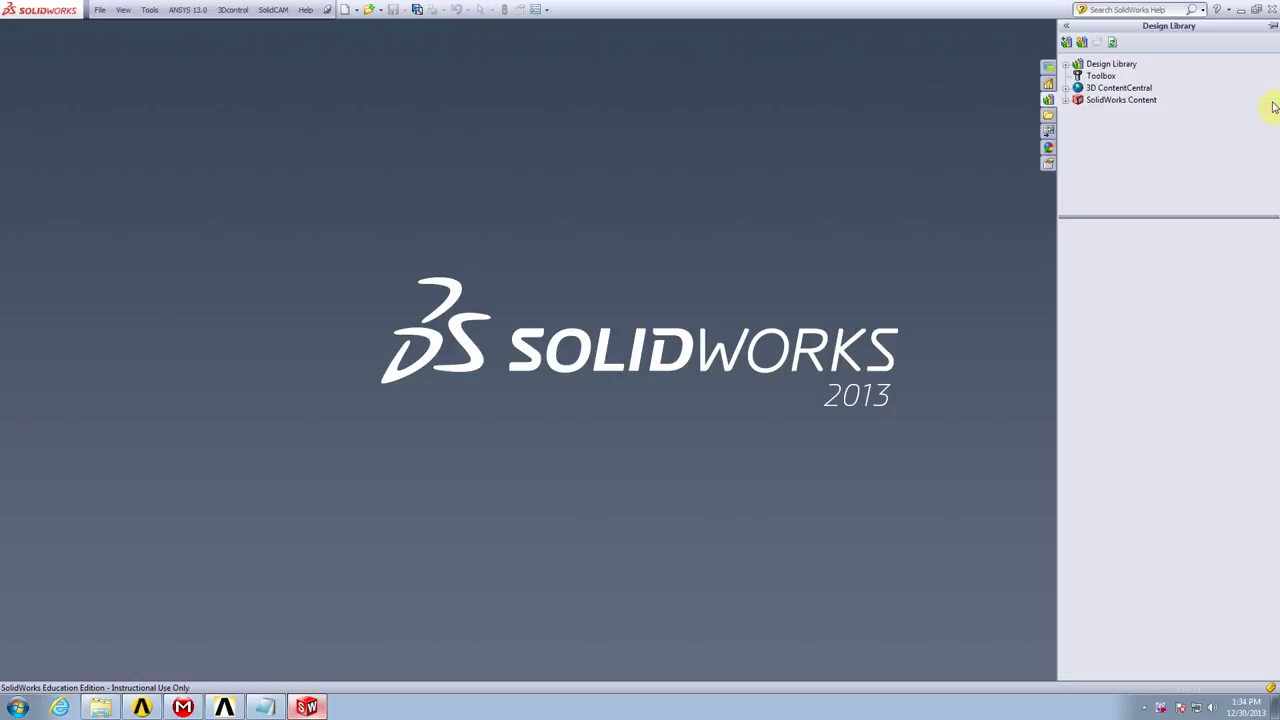
pyautogui.click(1100, 76)
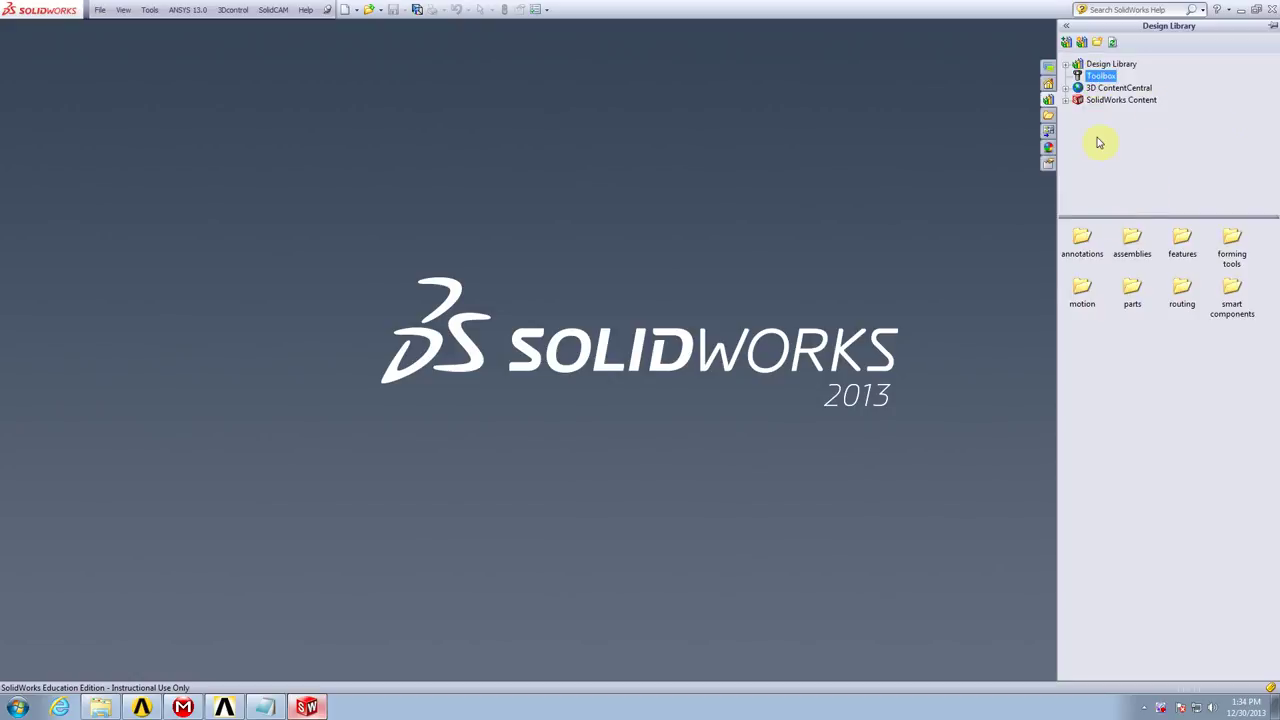
pyautogui.click(1171, 375)
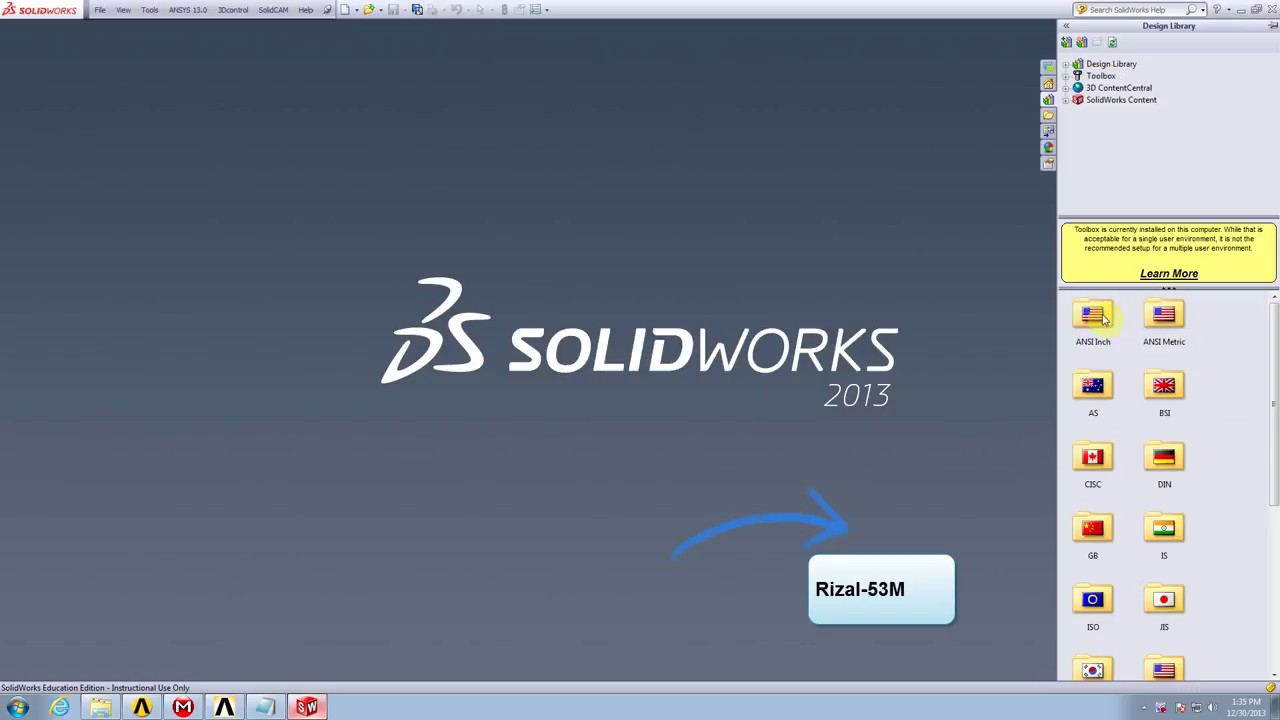
pyautogui.doubleClick(1172, 318)
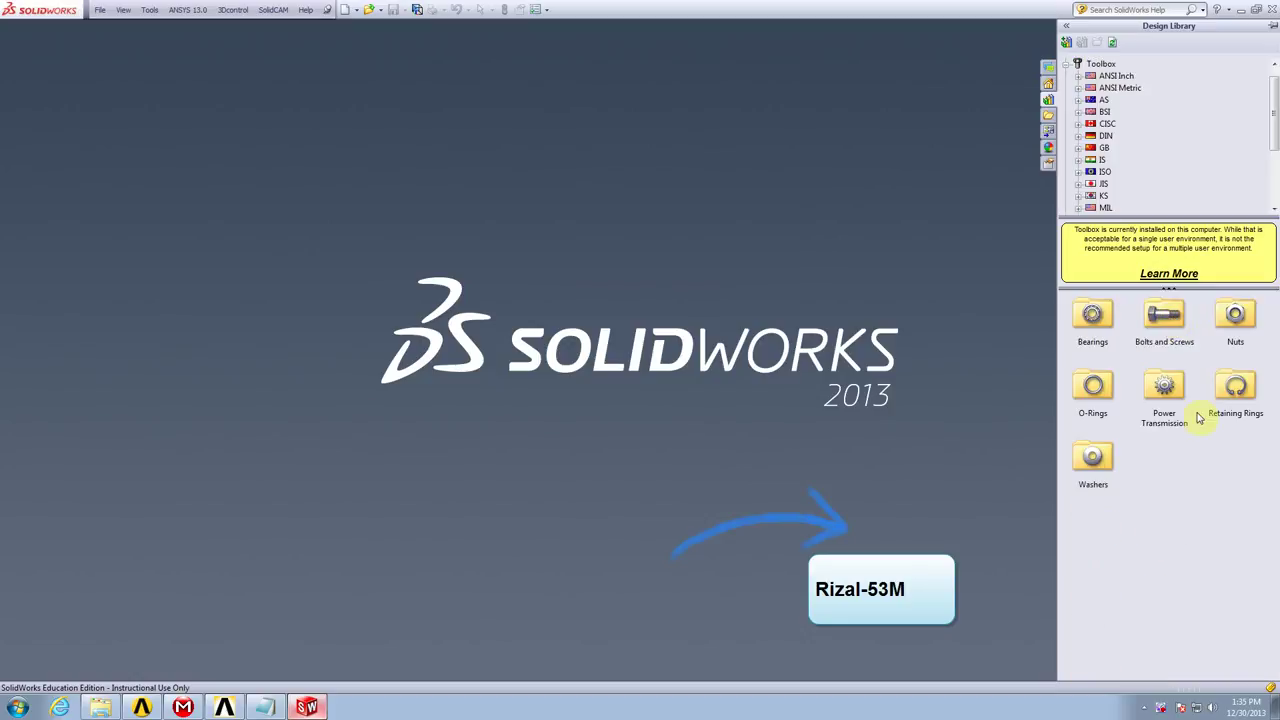
pyautogui.doubleClick(1168, 390)
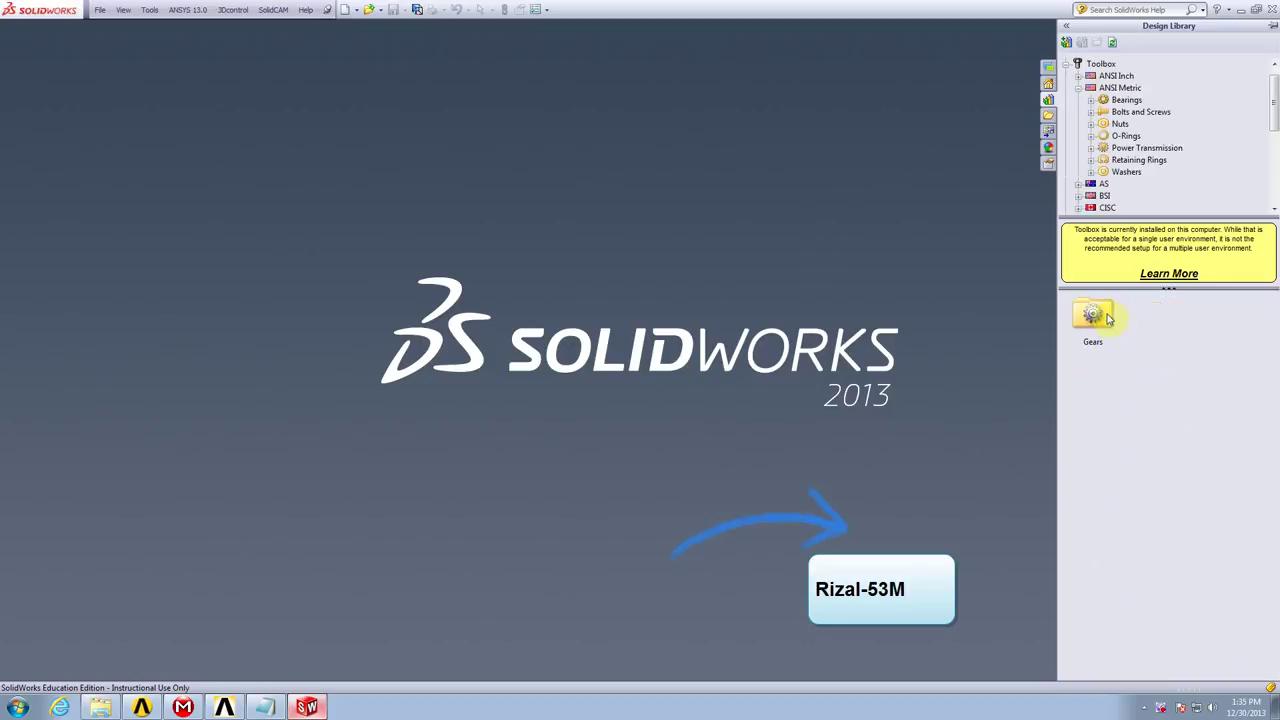
pyautogui.doubleClick(1107, 318)
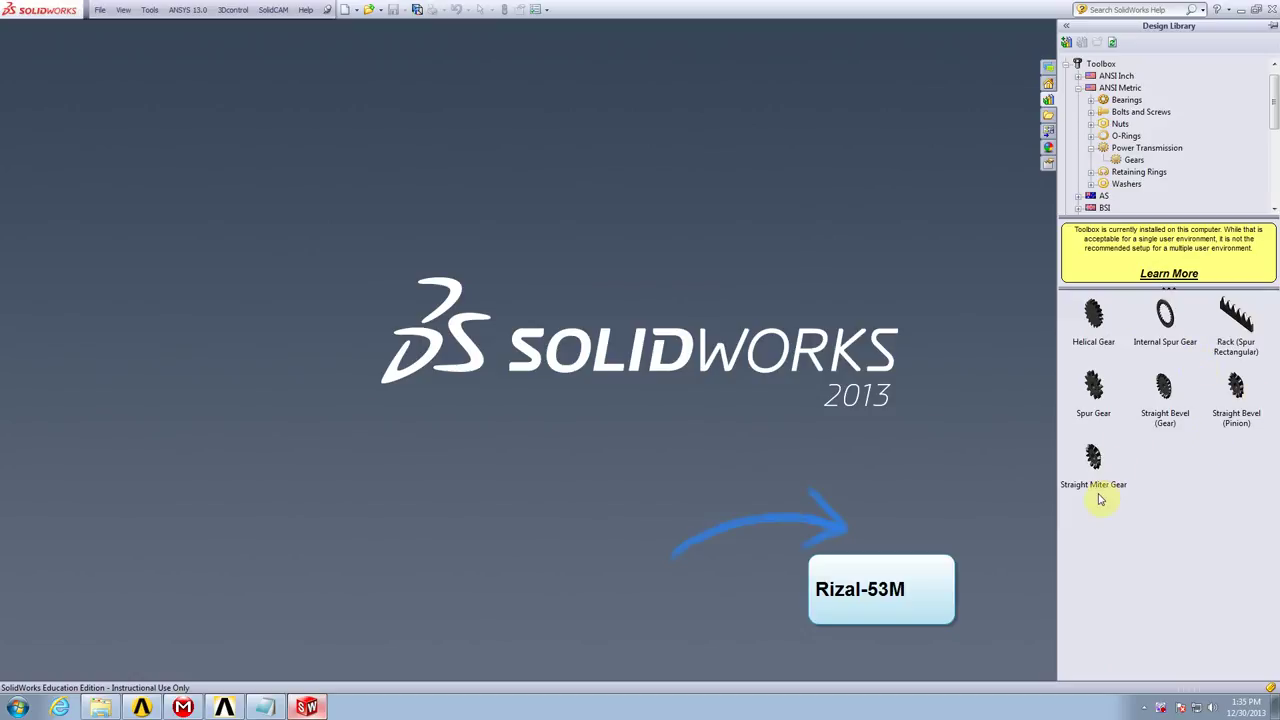
pyautogui.click(1097, 392)
# Create a new Spur Gear part from the Toolbox and scroll down to its gear properties
pyautogui.rightClick(1099, 394)
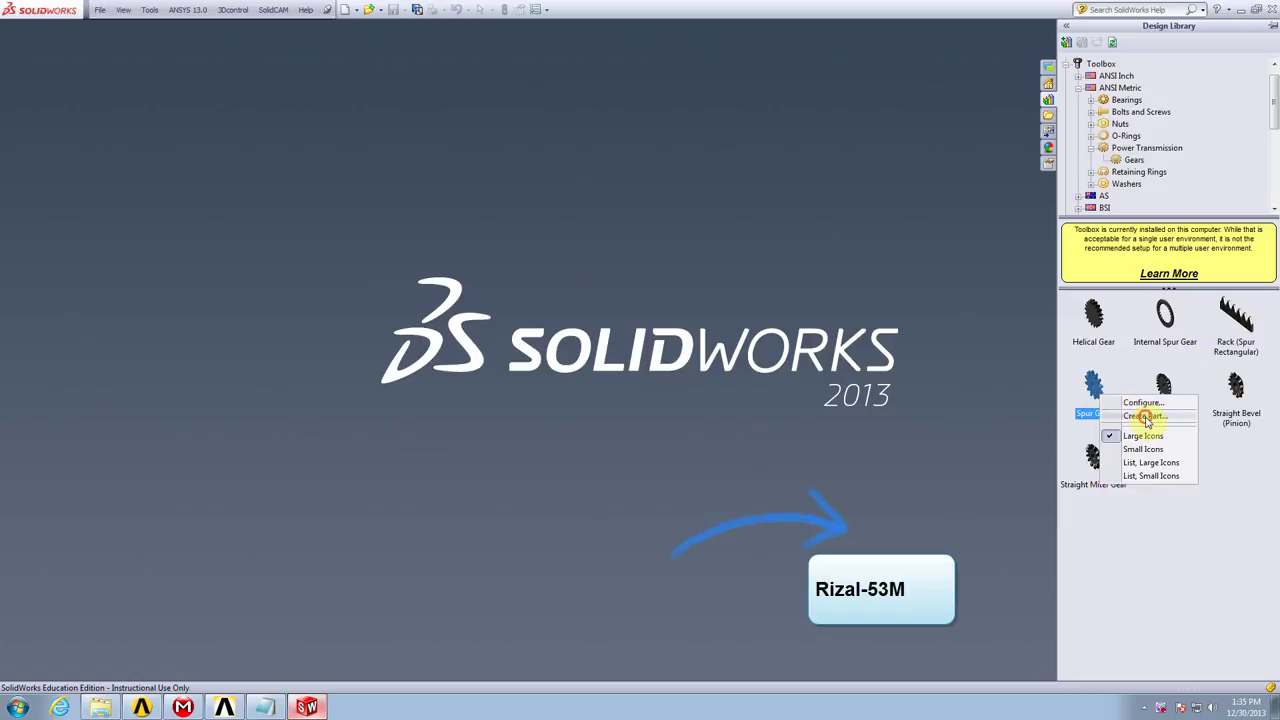
pyautogui.click(1146, 416)
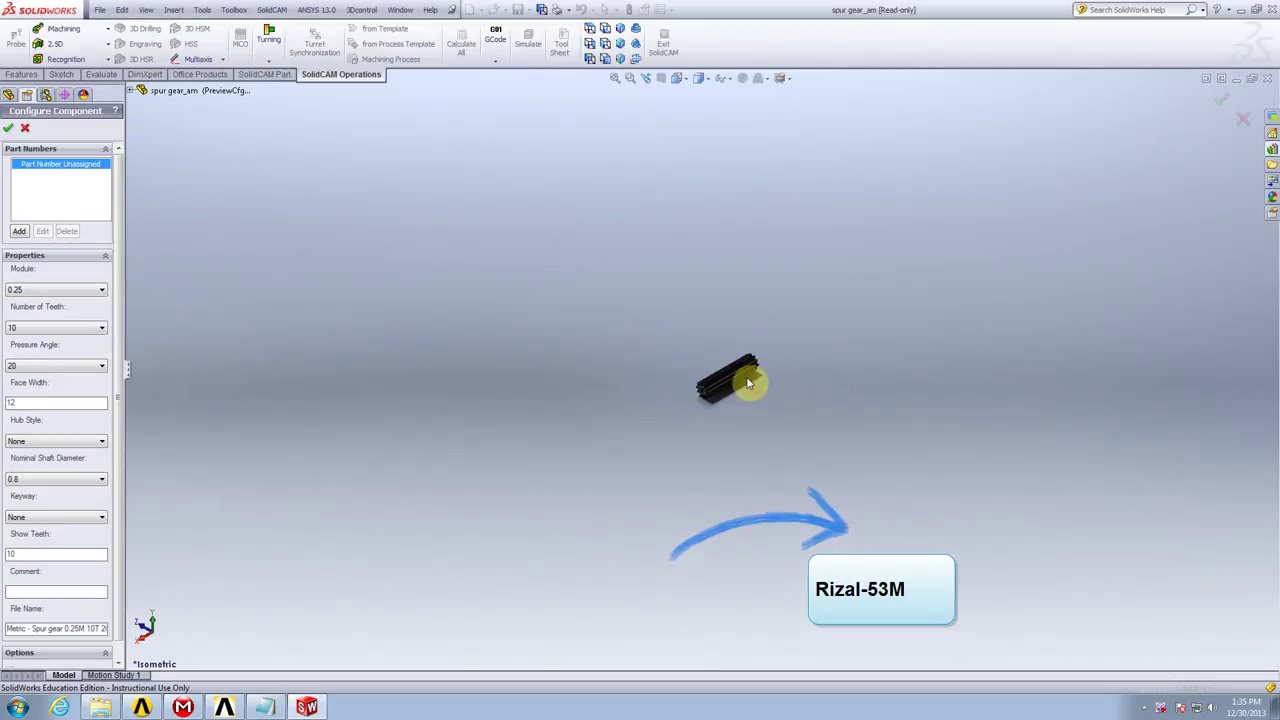
pyautogui.scroll(-2, 746, 372)
pyautogui.scroll(-3, 730, 385)
pyautogui.scroll(-2, 705, 400)
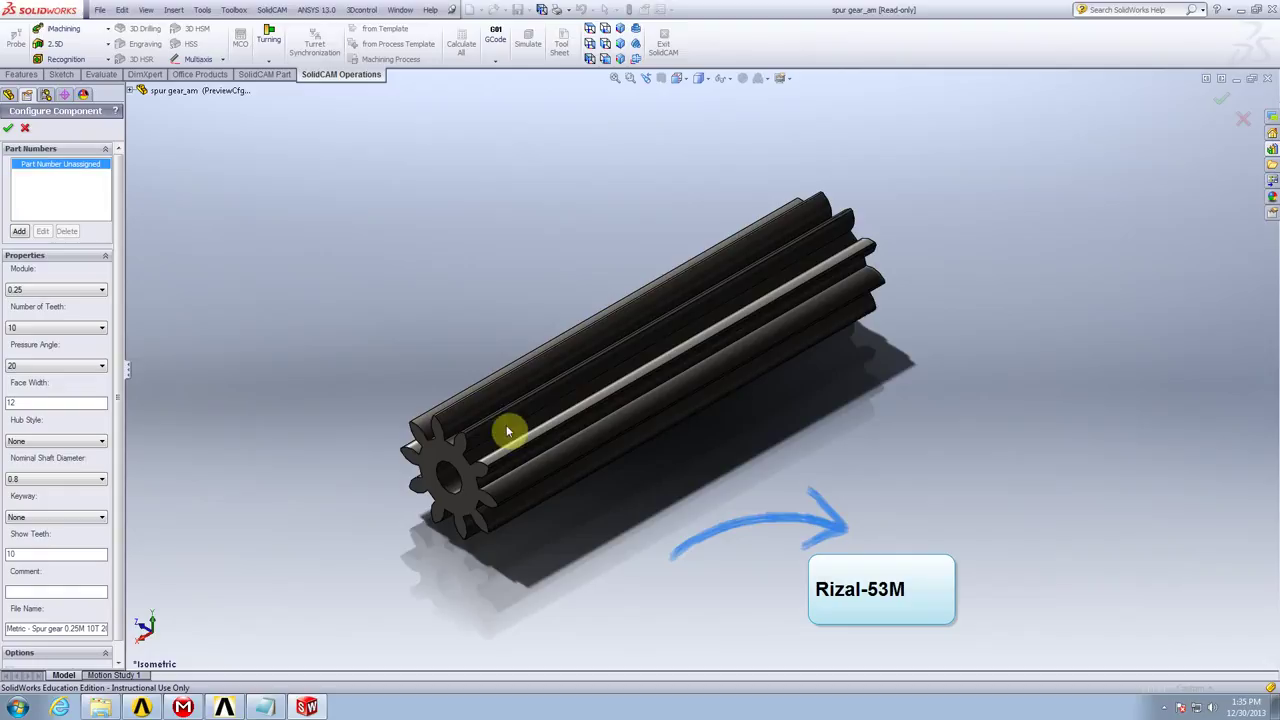
# Set Module to 2 and Number of Teeth to 20 in the Configure Component panel
pyautogui.click(72, 290)
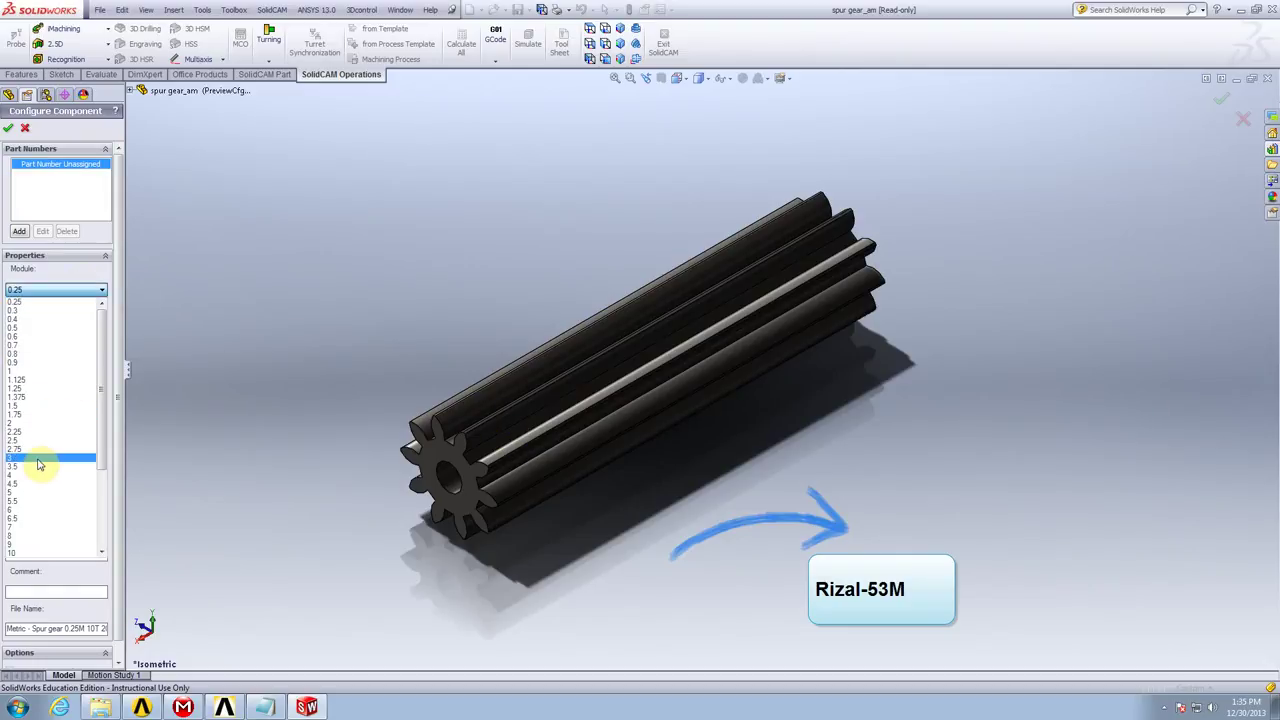
pyautogui.click(36, 424)
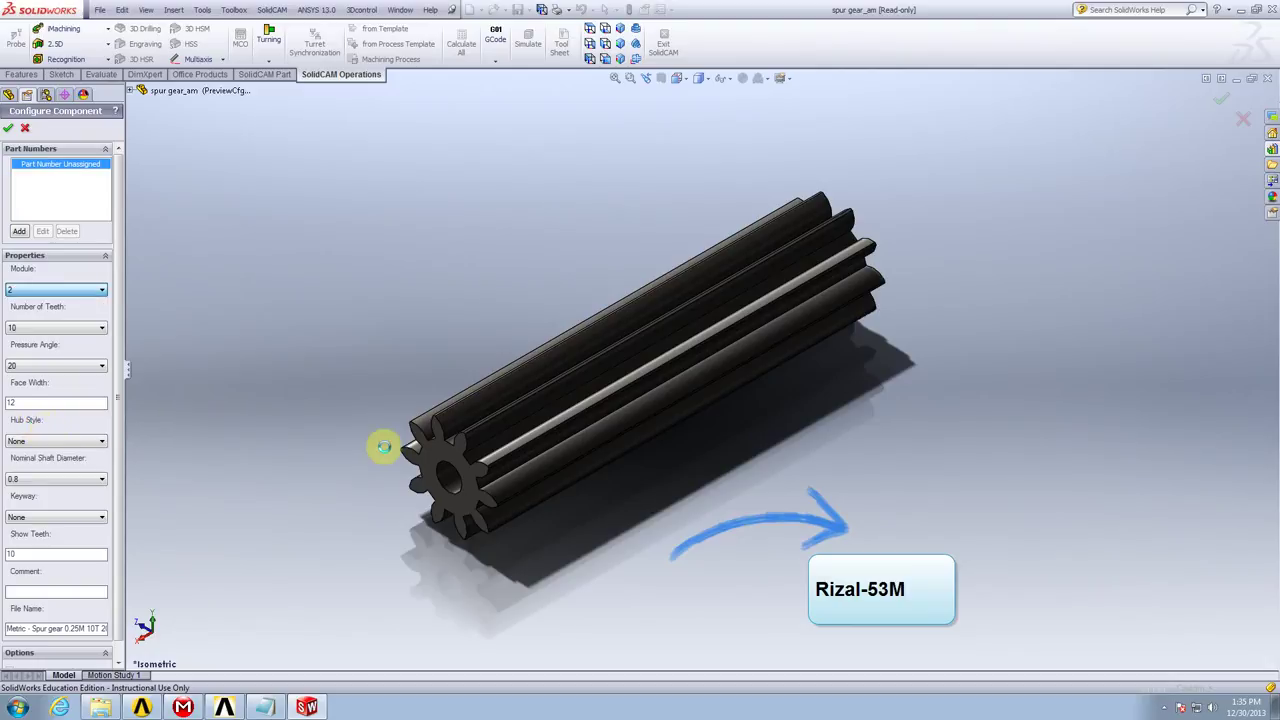
pyautogui.scroll(3, 400, 445)
pyautogui.scroll(3, 470, 435)
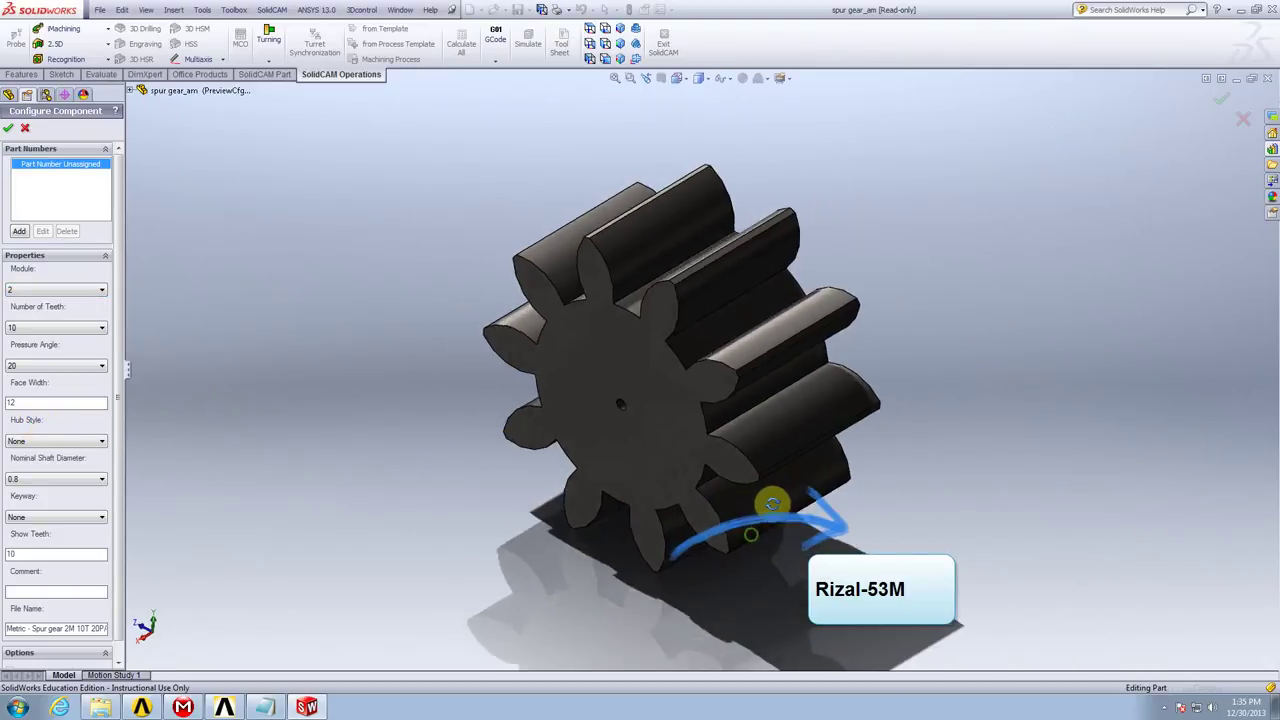
pyautogui.moveTo(766, 509); pyautogui.dragTo(790, 470, button='middle')
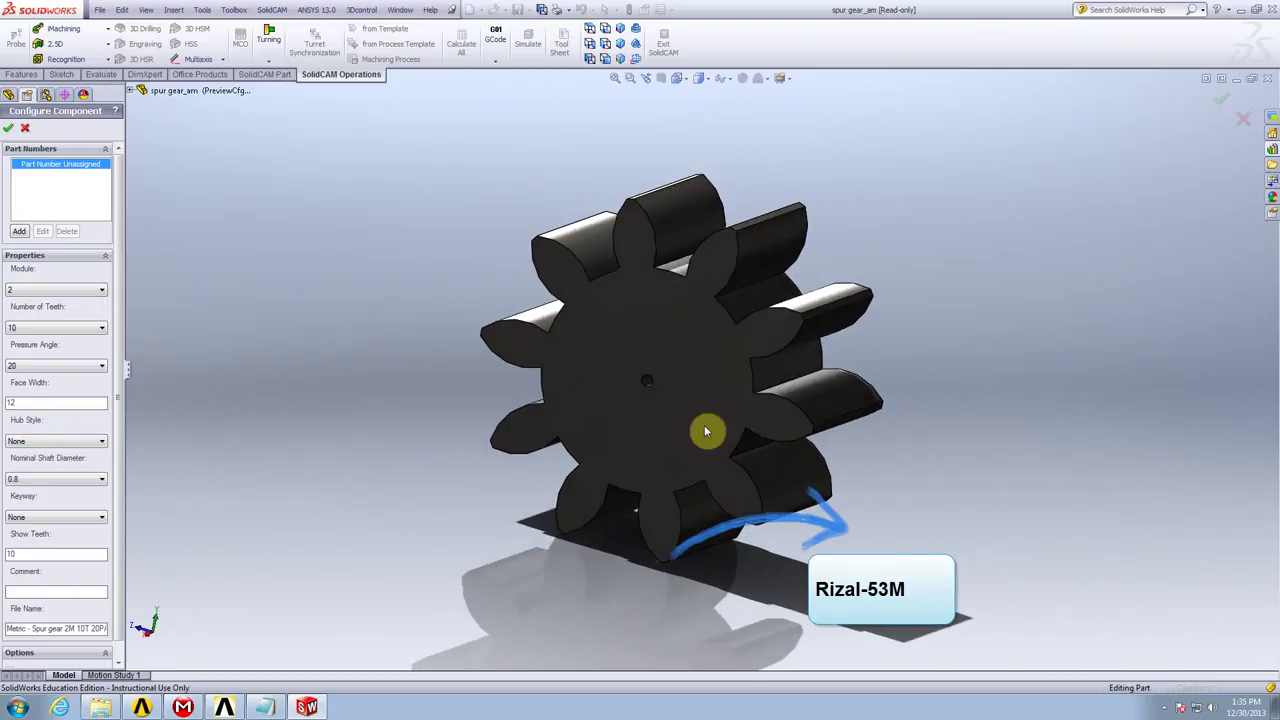
pyautogui.click(57, 330)
pyautogui.click(40, 427)
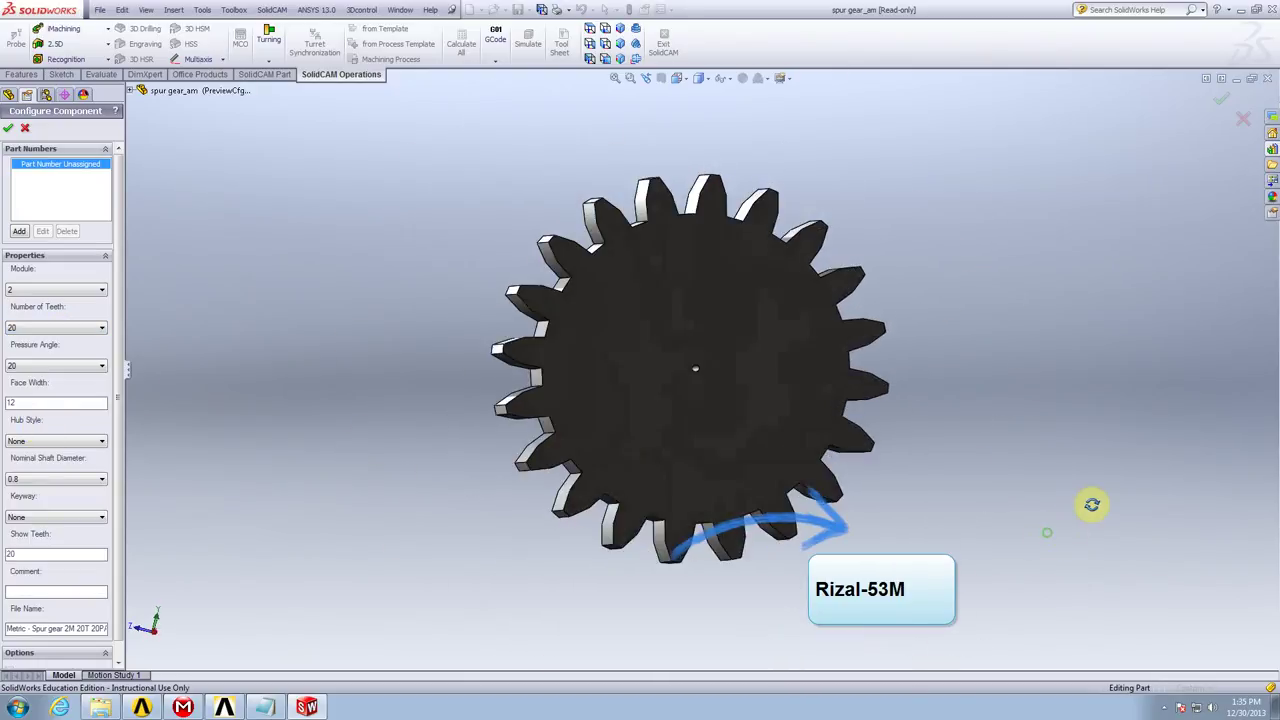
pyautogui.moveTo(1094, 503)
pyautogui.mouseDown(button='middle')
pyautogui.moveTo(950, 488)
pyautogui.moveTo(780, 429)
pyautogui.moveTo(920, 423)
pyautogui.moveTo(781, 547)
pyautogui.moveTo(863, 491)
pyautogui.moveTo(903, 506)
pyautogui.moveTo(877, 491)
pyautogui.moveTo(861, 517)
pyautogui.mouseUp(button='middle')
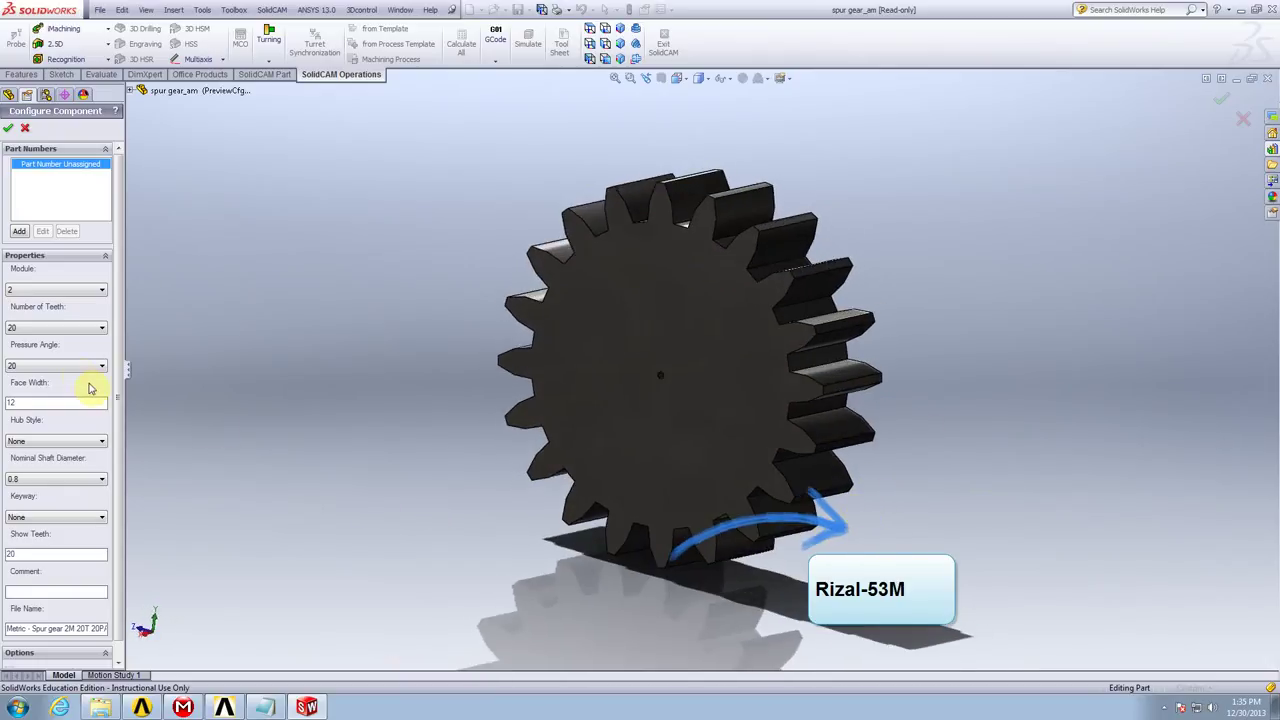
# Keep Hub Style as None and set Nominal Shaft Diameter to 14
pyautogui.click(87, 442)
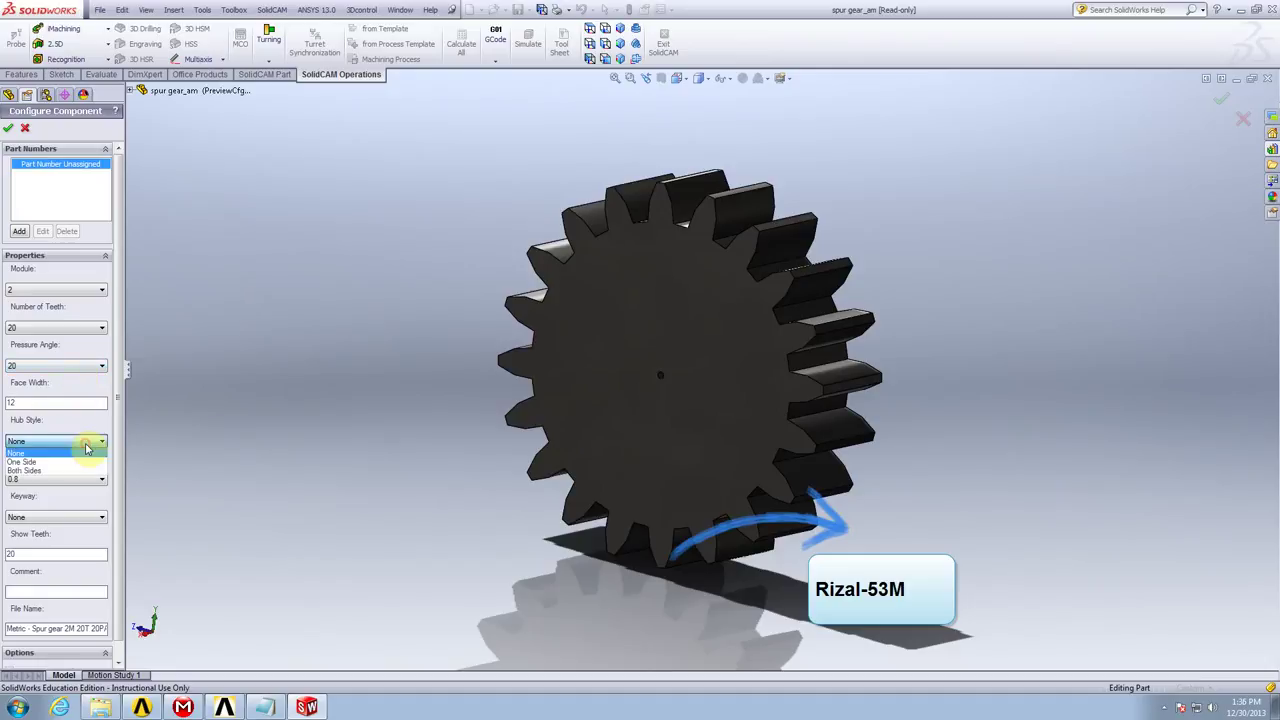
pyautogui.click(160, 423)
pyautogui.click(90, 481)
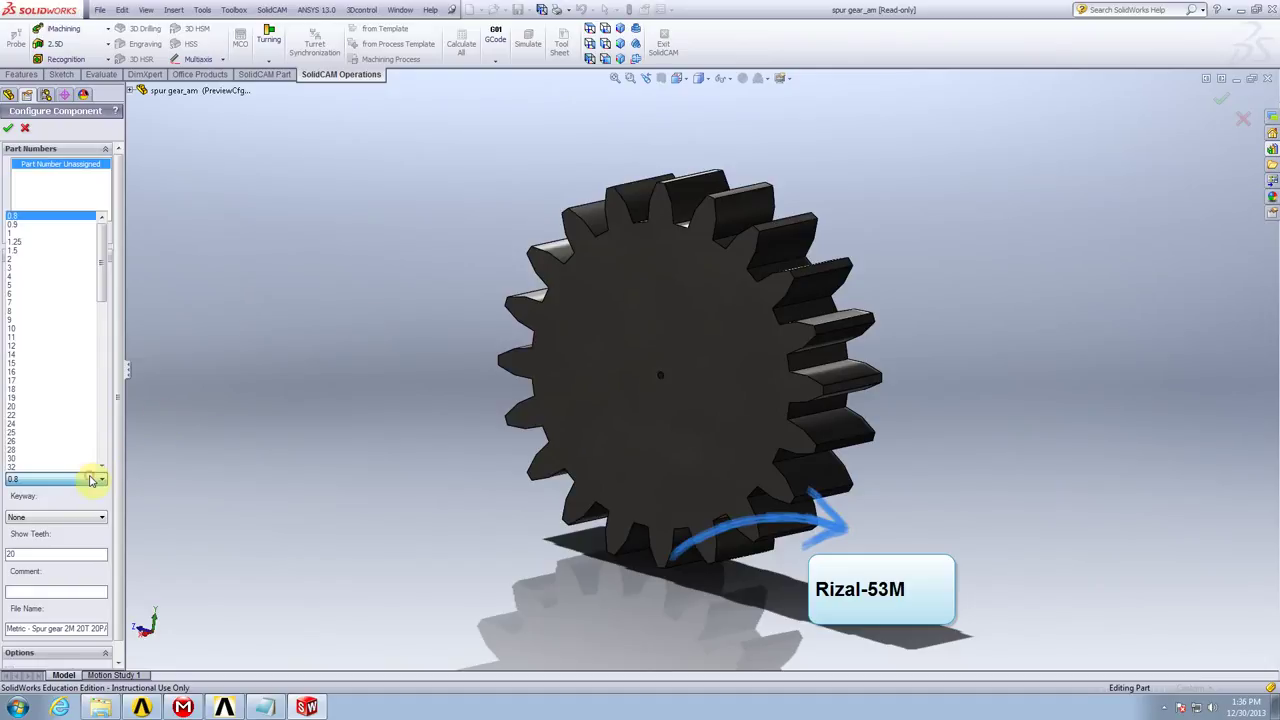
pyautogui.click(39, 355)
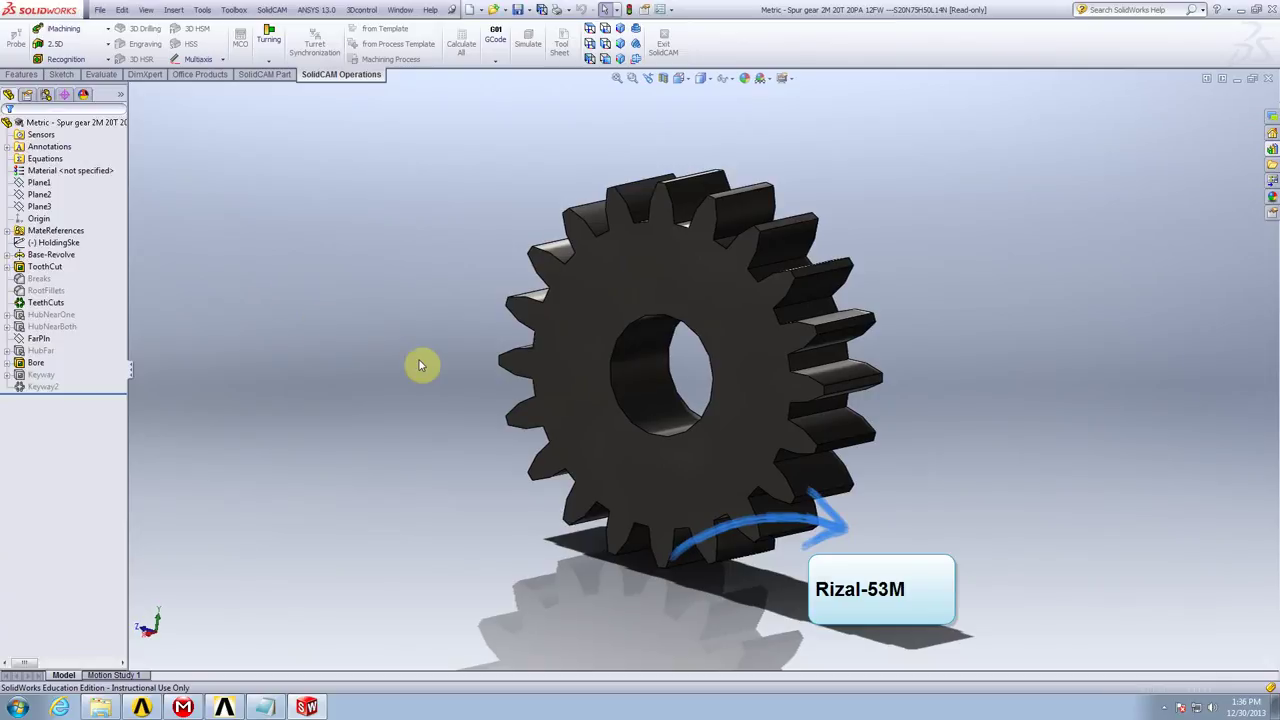
# Save the gear part as Gear in the Desktop's New folder
pyautogui.click(530, 10)
pyautogui.click(545, 55)
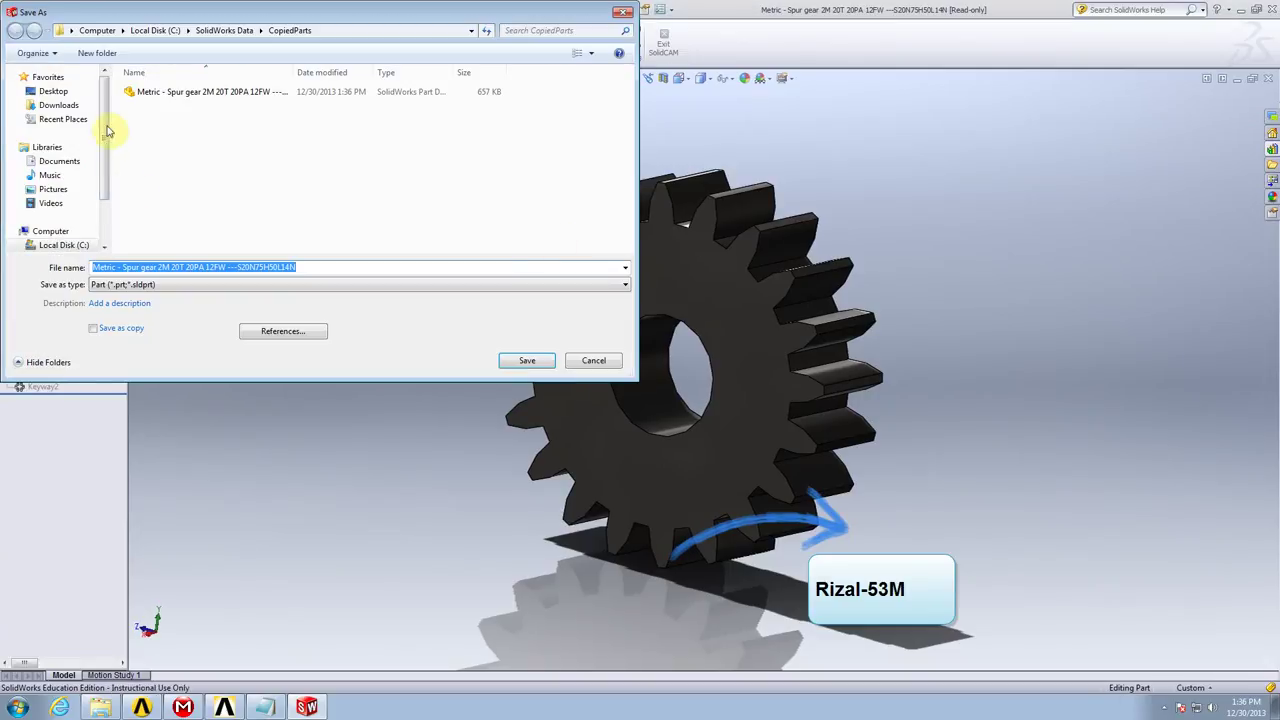
pyautogui.click(50, 92)
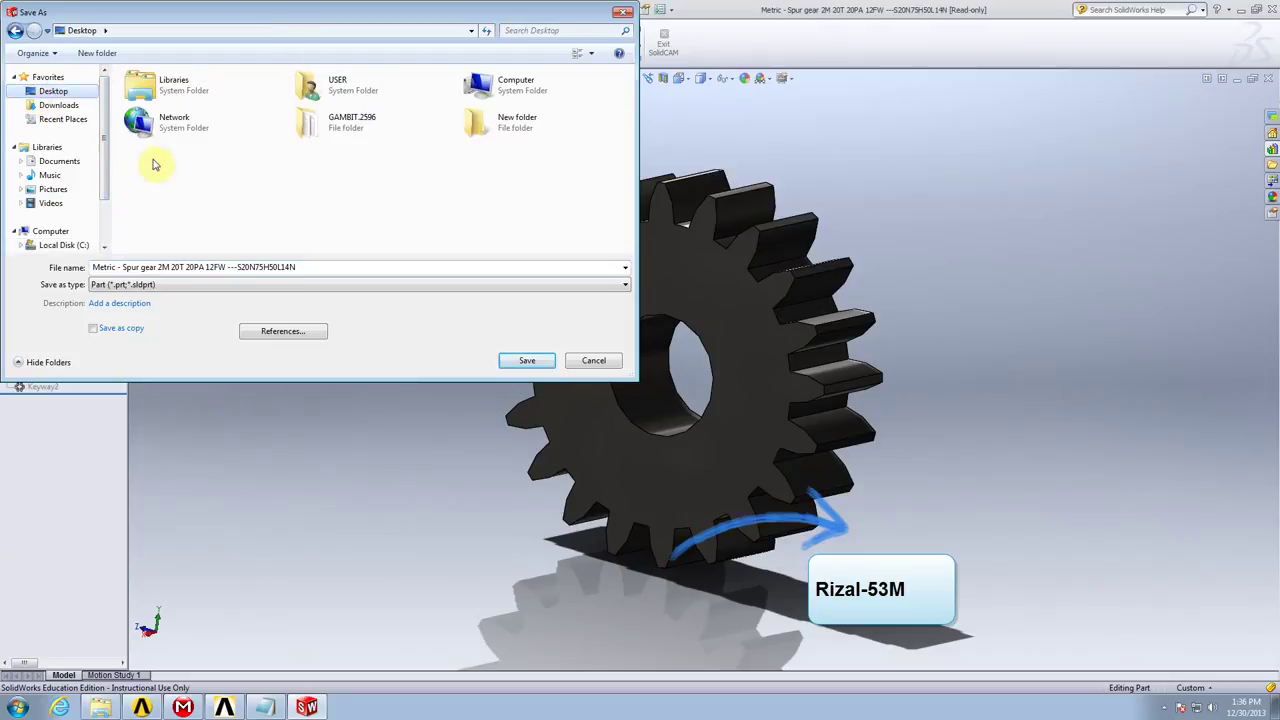
pyautogui.doubleClick(520, 122)
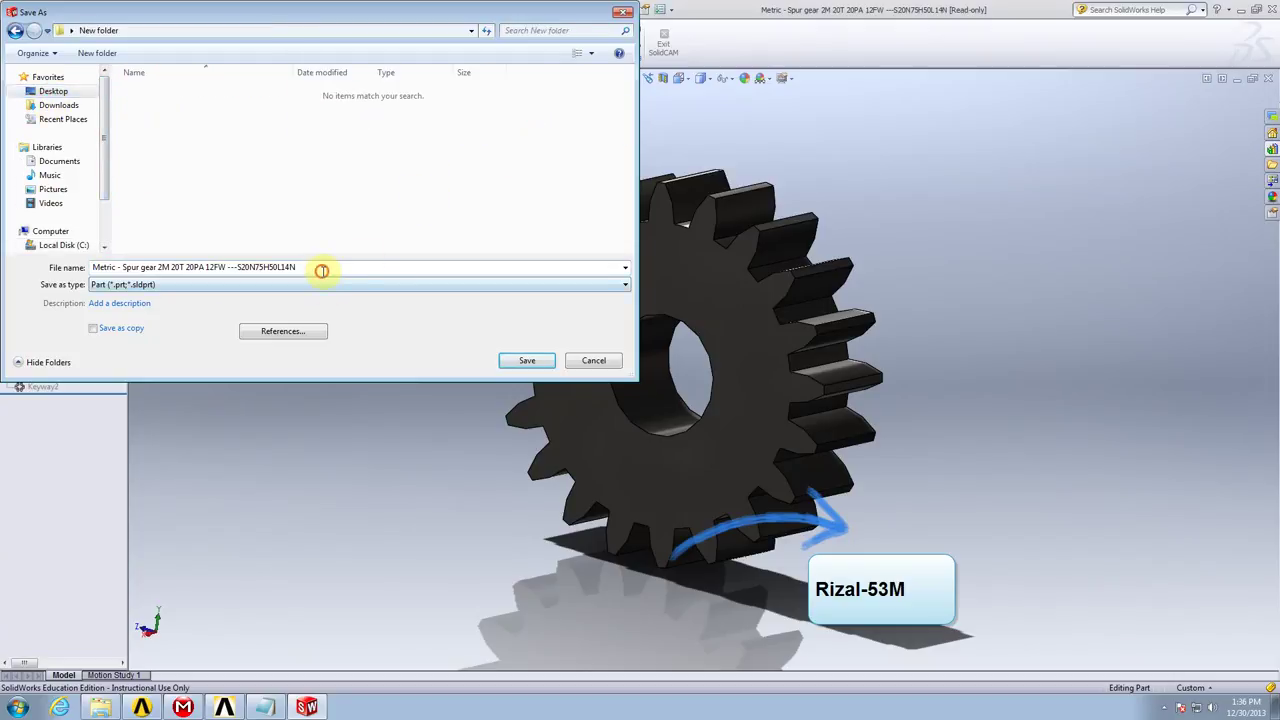
pyautogui.click(322, 270)
pyautogui.write('Gear')
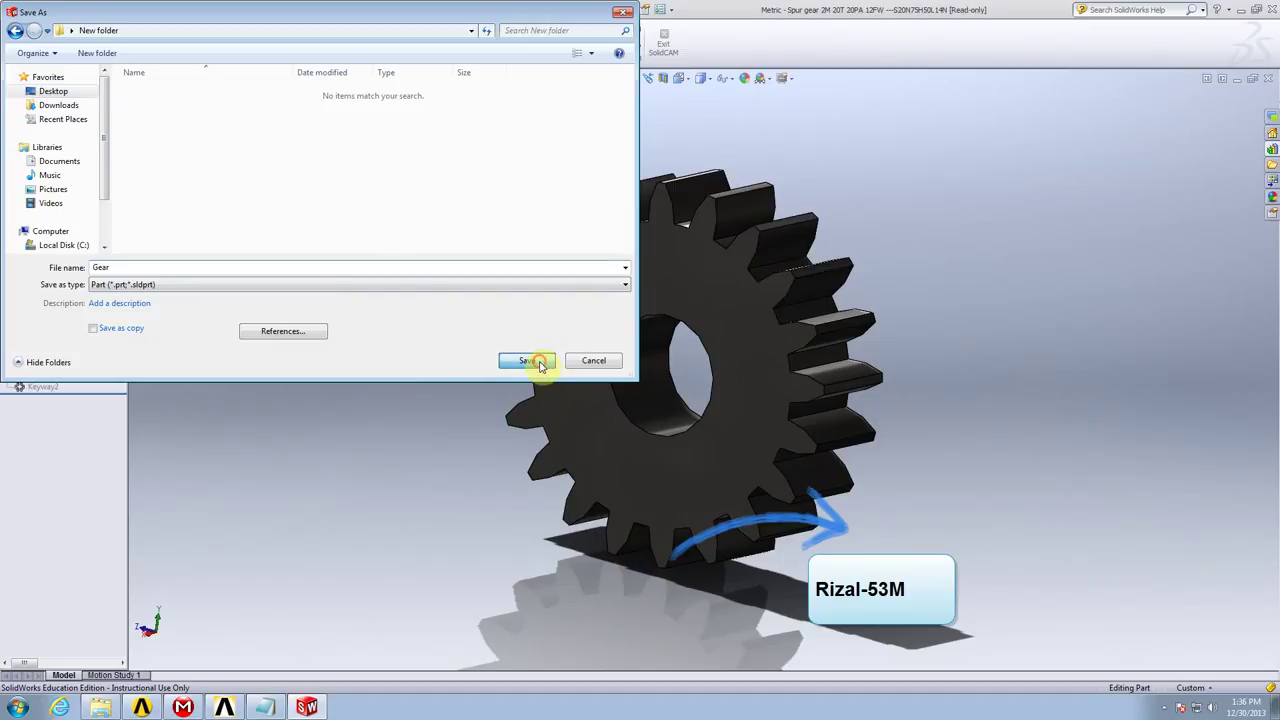
pyautogui.click(528, 360)
pyautogui.moveTo(497, 343)
pyautogui.mouseDown(button='middle')
pyautogui.moveTo(931, 320)
pyautogui.moveTo(880, 346)
pyautogui.moveTo(871, 329)
pyautogui.mouseUp(button='middle')
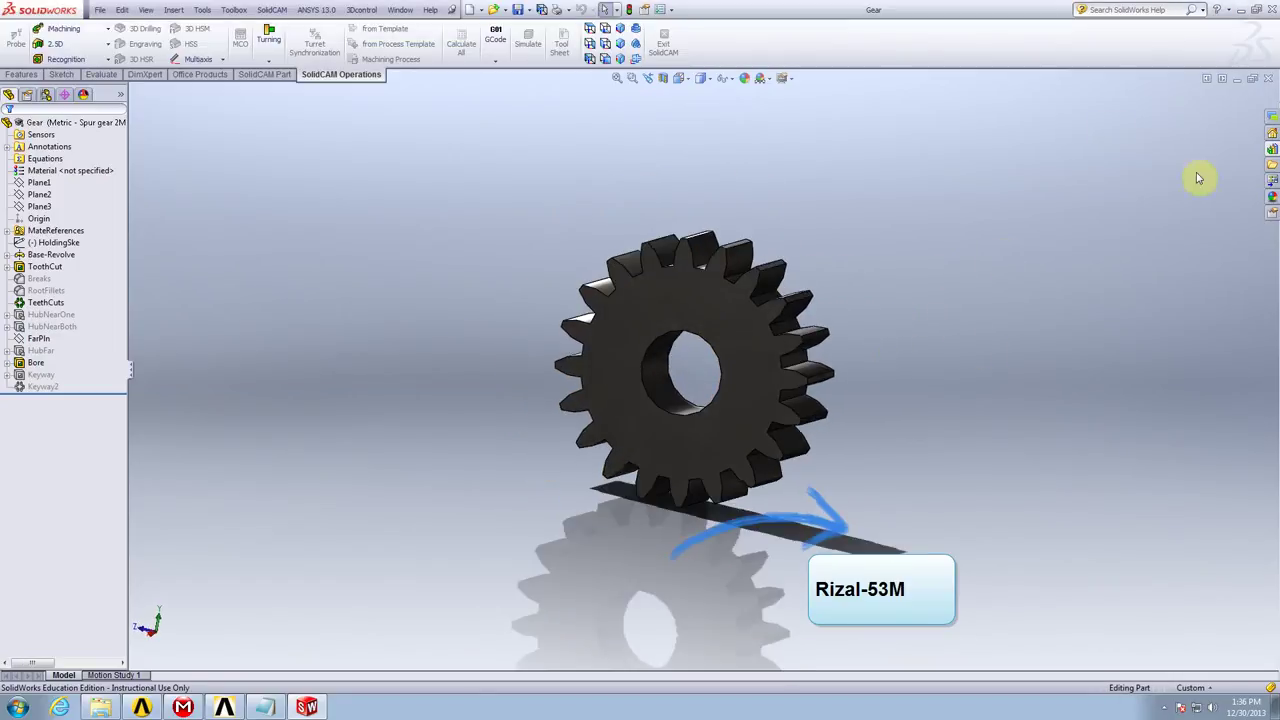
# Export the gear as a Parasolid (*.x_t) file named Gear
pyautogui.click(1237, 80)
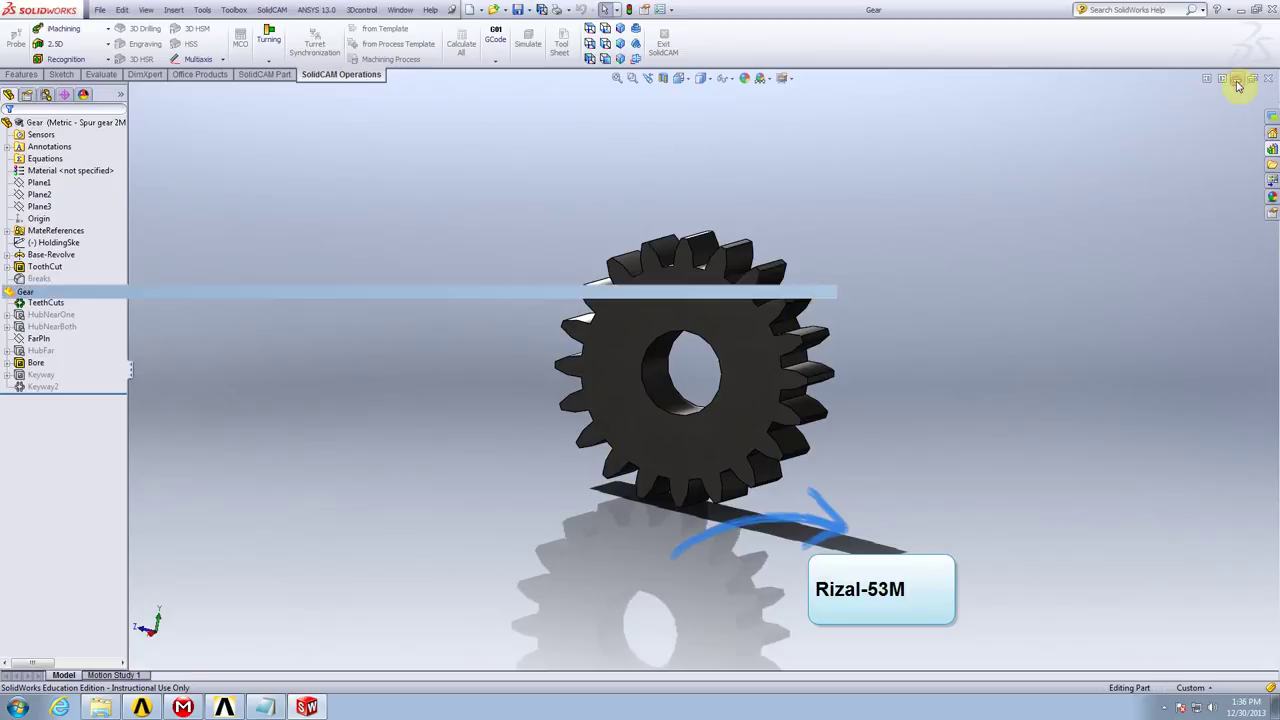
pyautogui.click(68, 672)
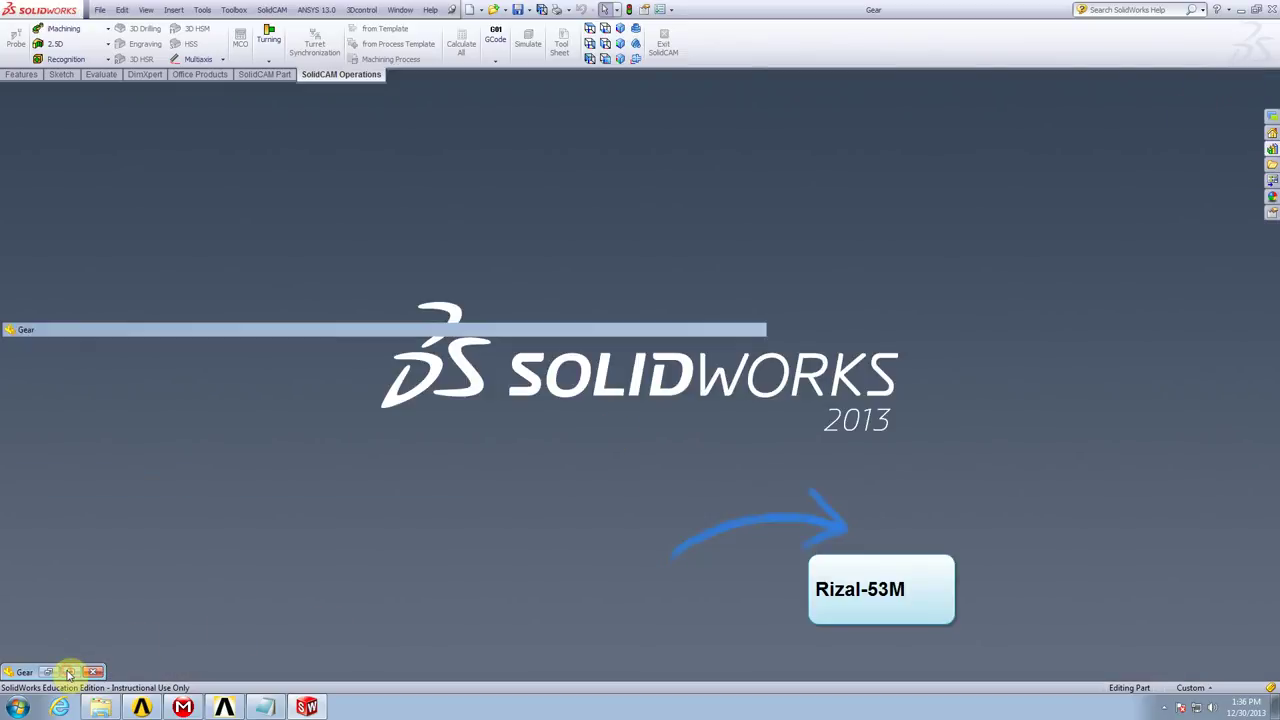
pyautogui.click(528, 10)
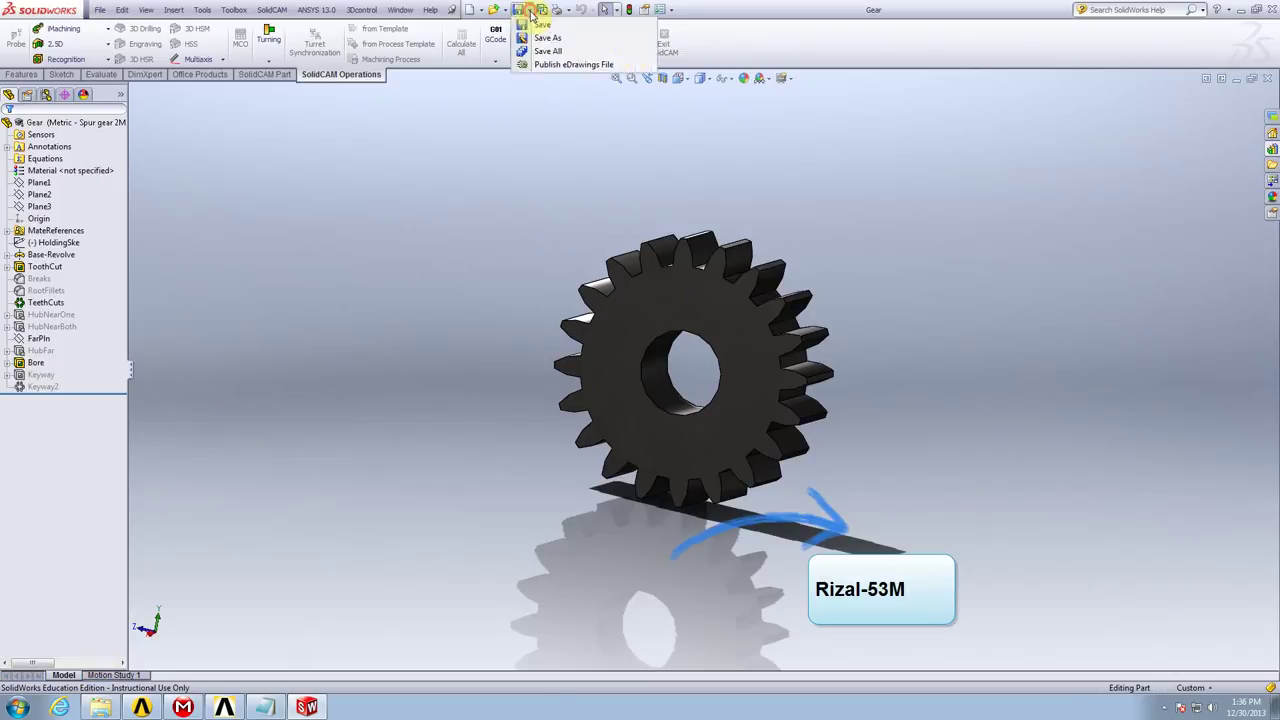
pyautogui.click(557, 44)
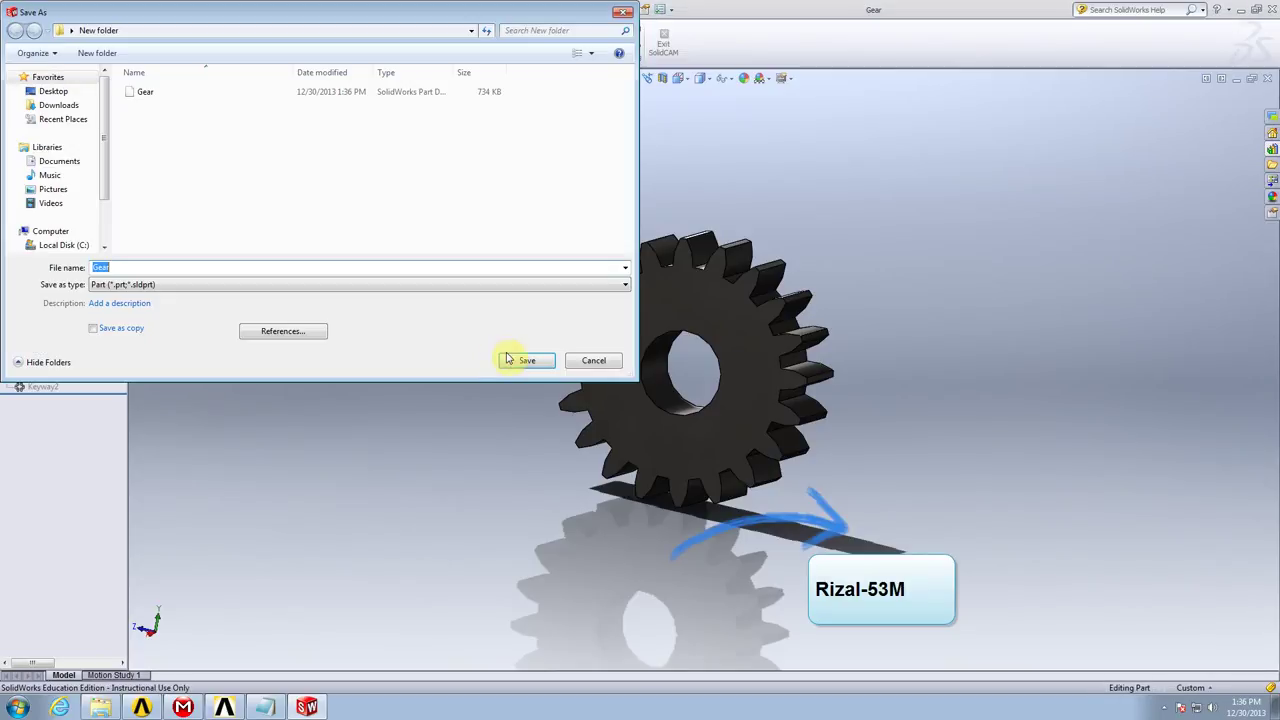
pyautogui.click(214, 285)
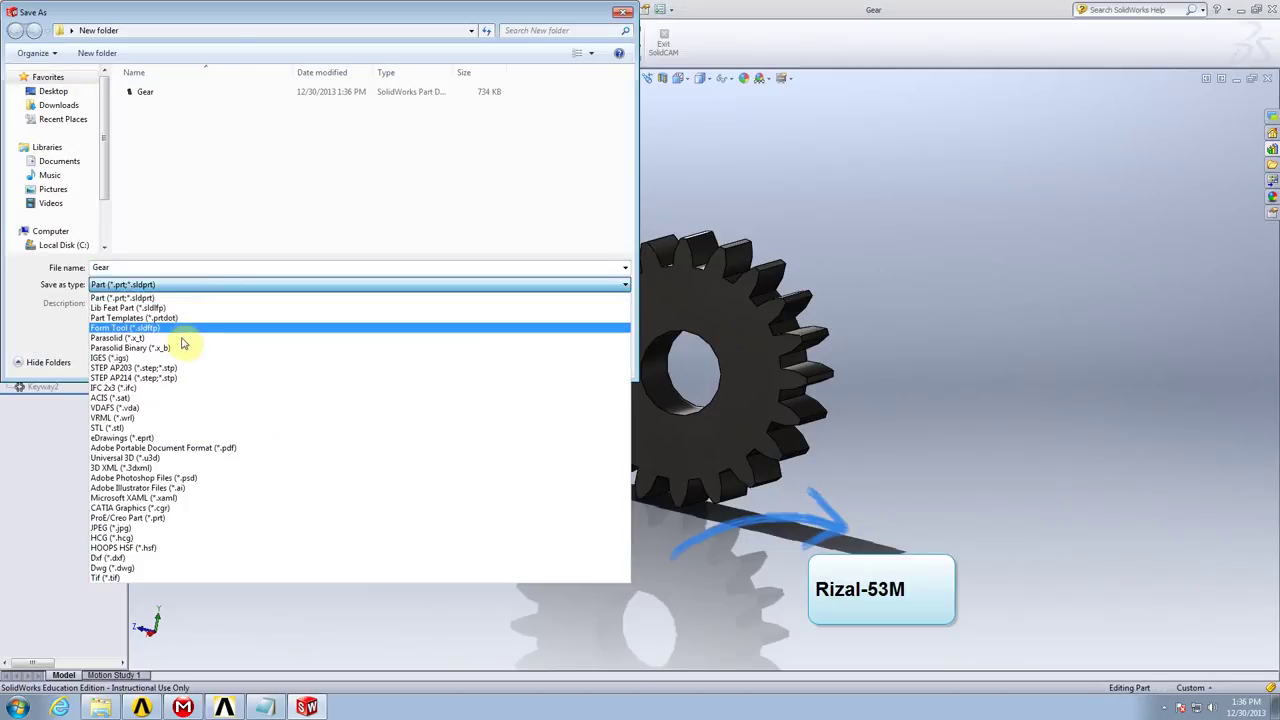
pyautogui.click(171, 339)
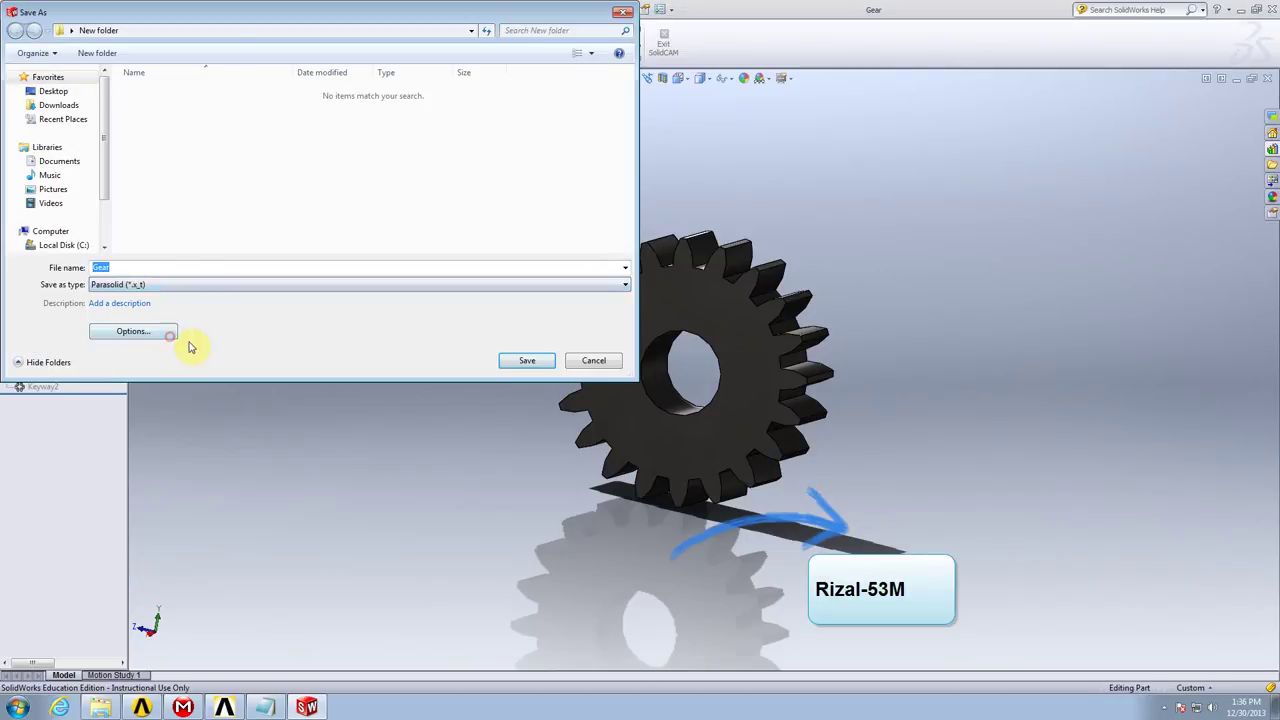
pyautogui.click(530, 361)
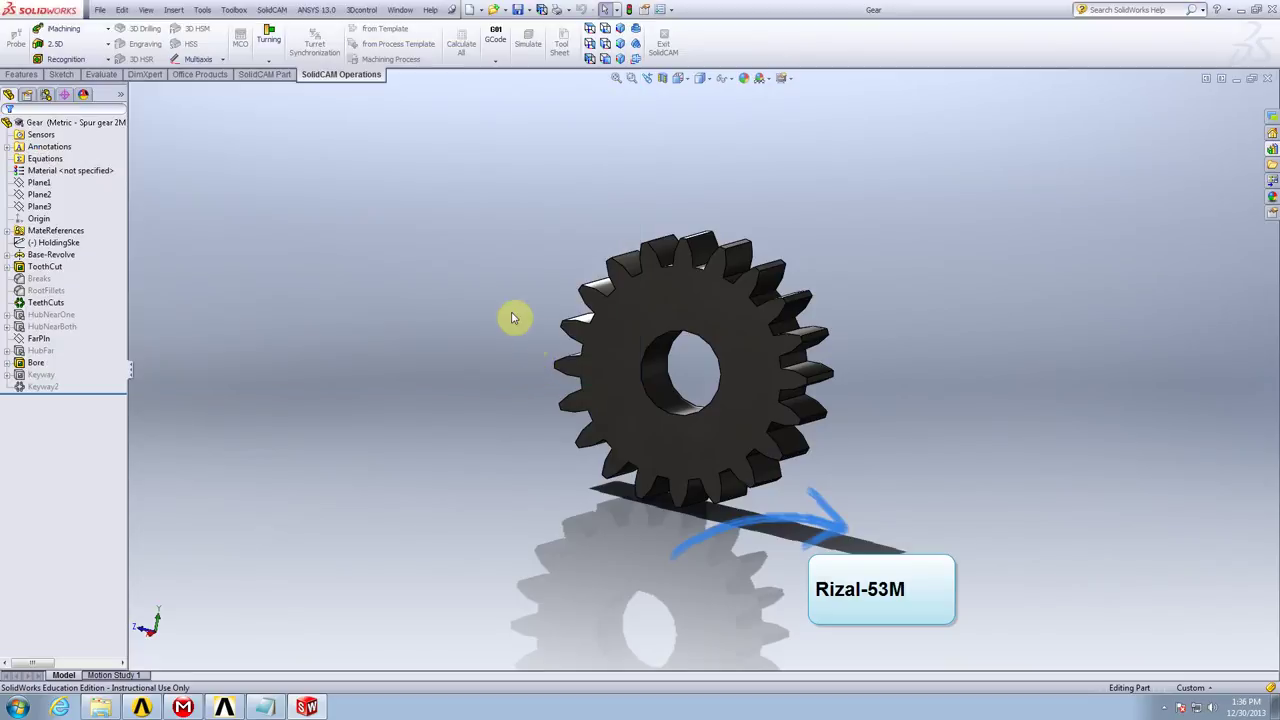
# Minimize the gear document and create a new blank part
pyautogui.click(1238, 79)
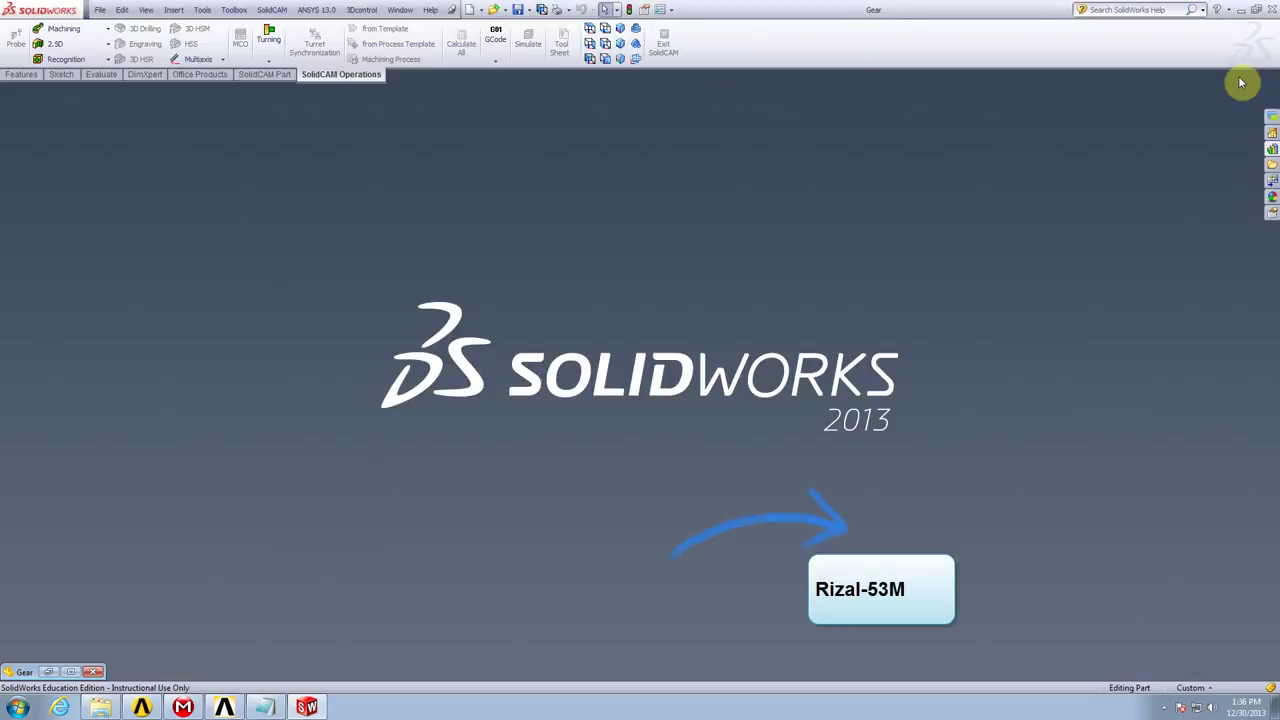
pyautogui.click(105, 10)
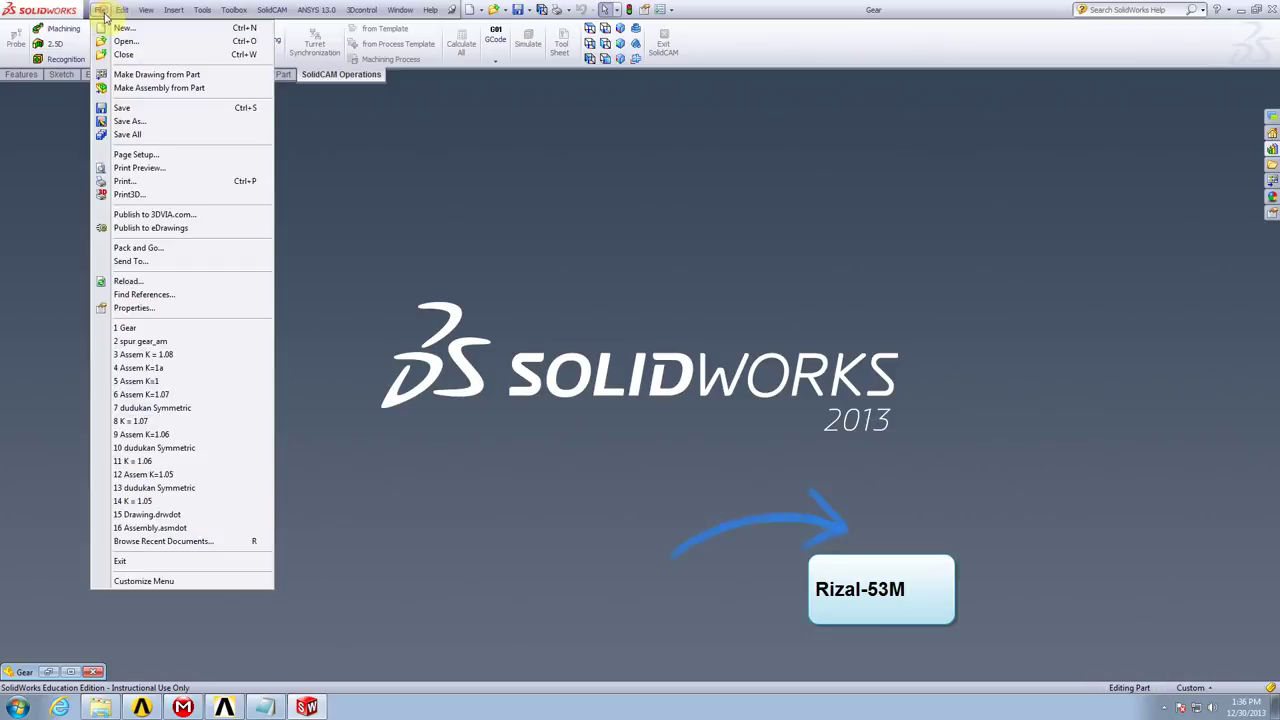
pyautogui.click(120, 27)
pyautogui.click(478, 438)
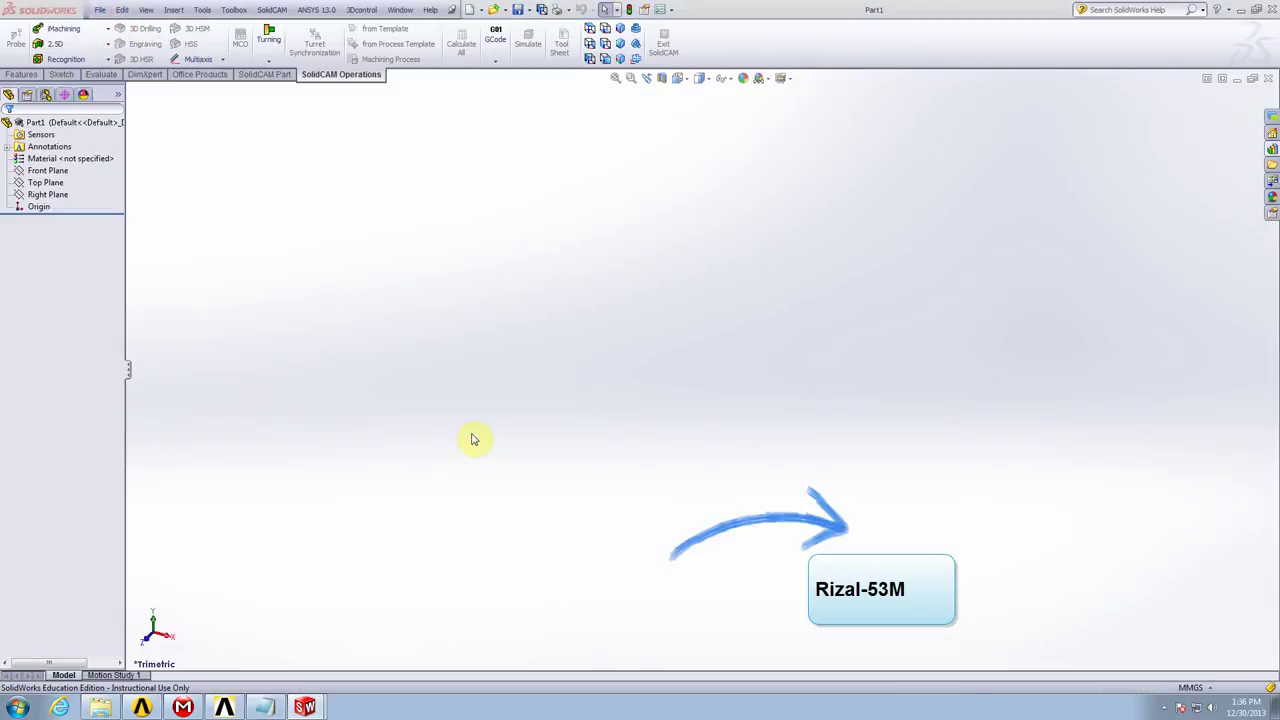
# Start a sketch on the Front Plane, then exit and discard it
pyautogui.click(48, 171)
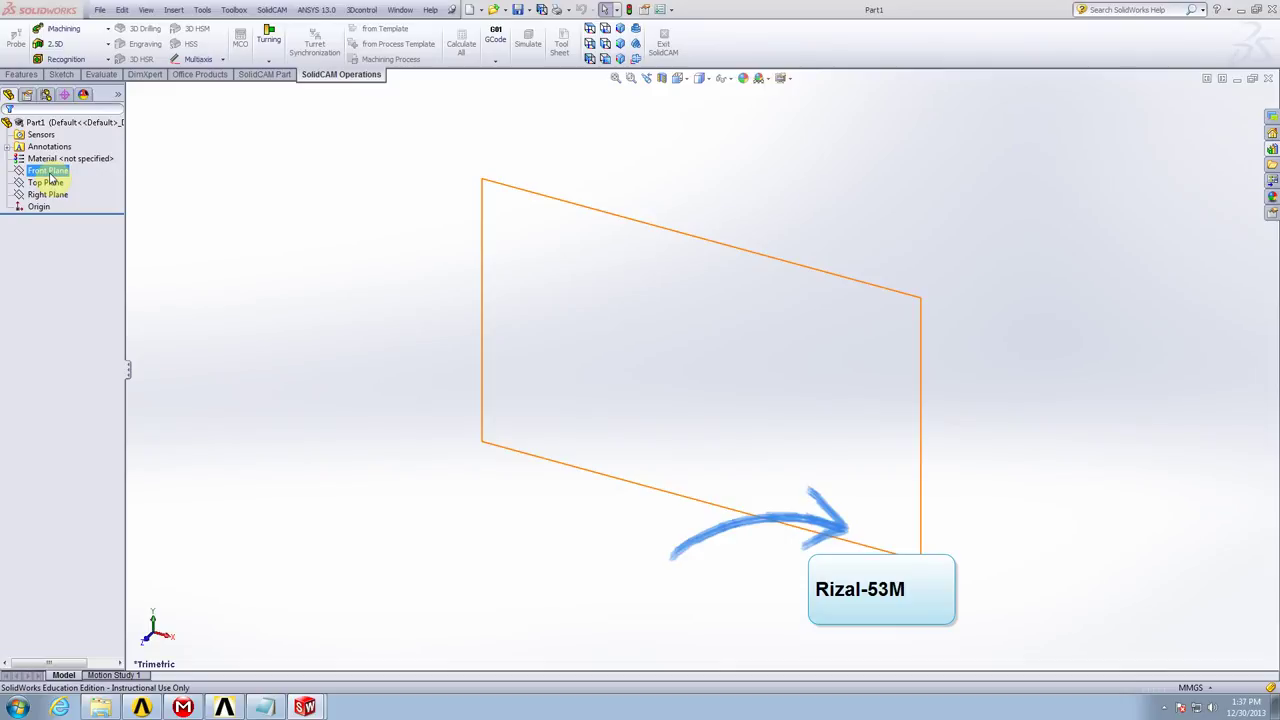
pyautogui.click(50, 174)
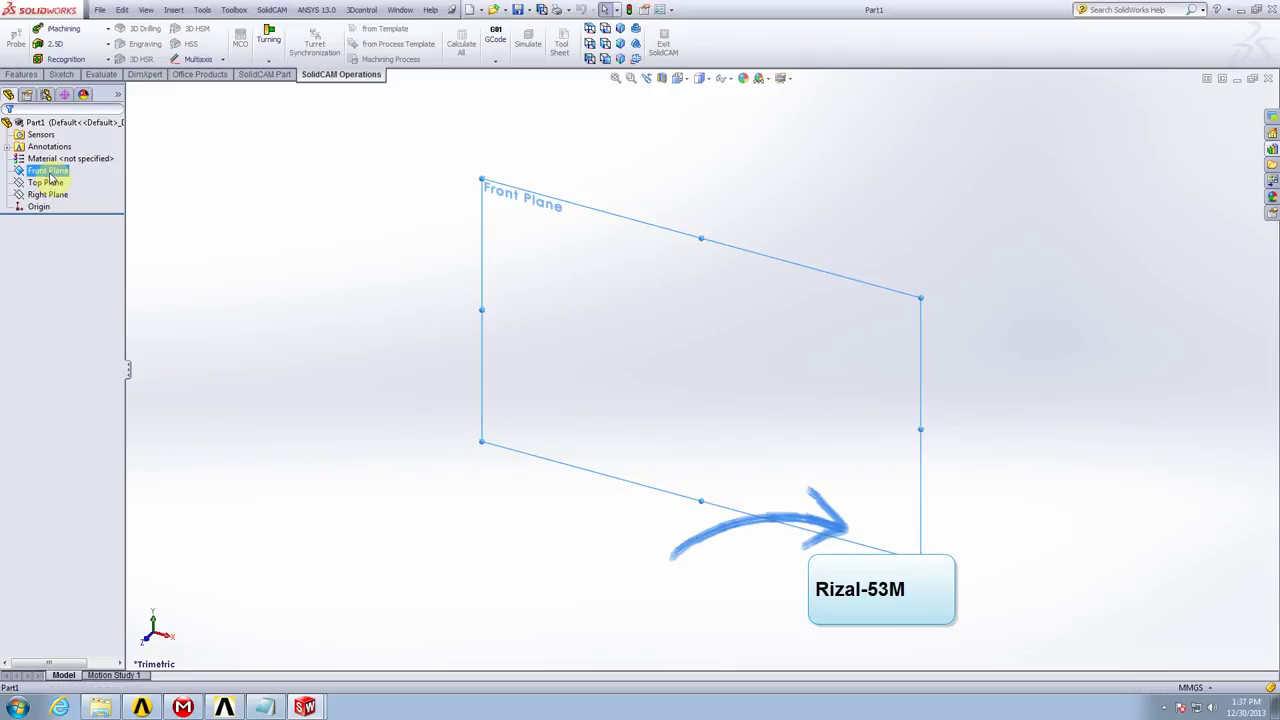
pyautogui.click(60, 160)
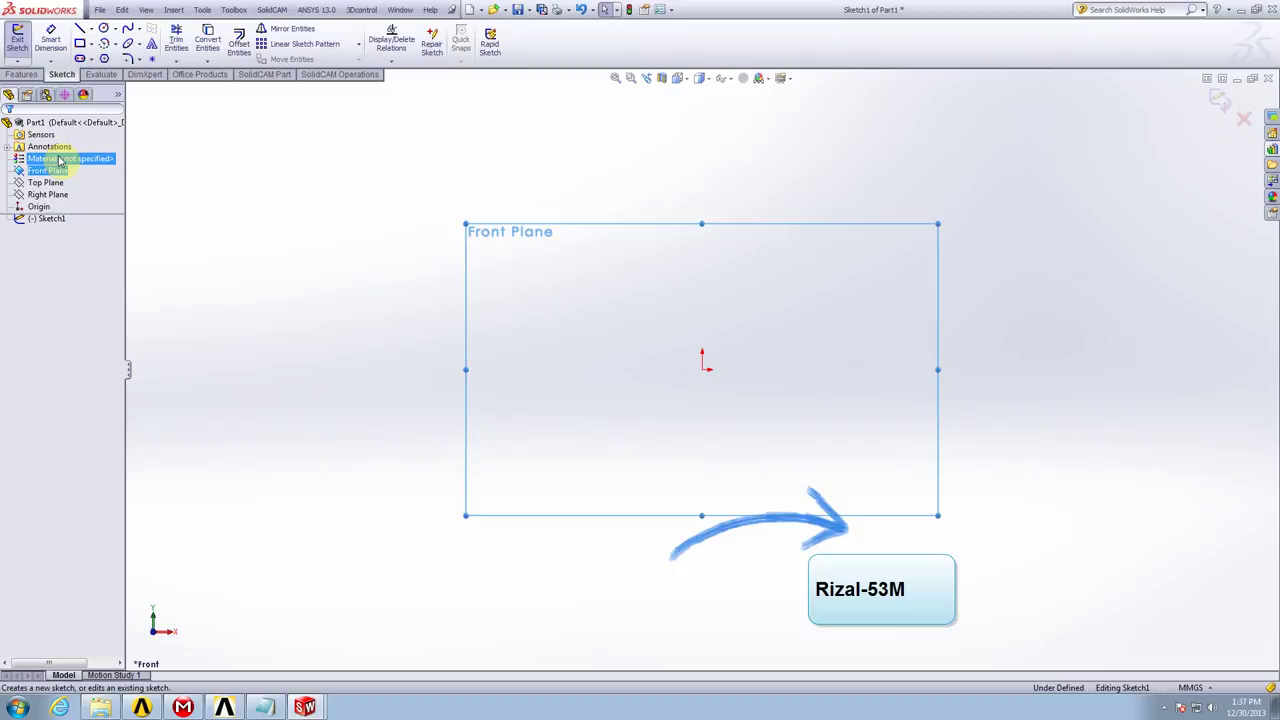
pyautogui.rightClick(45, 218)
pyautogui.click(1243, 119)
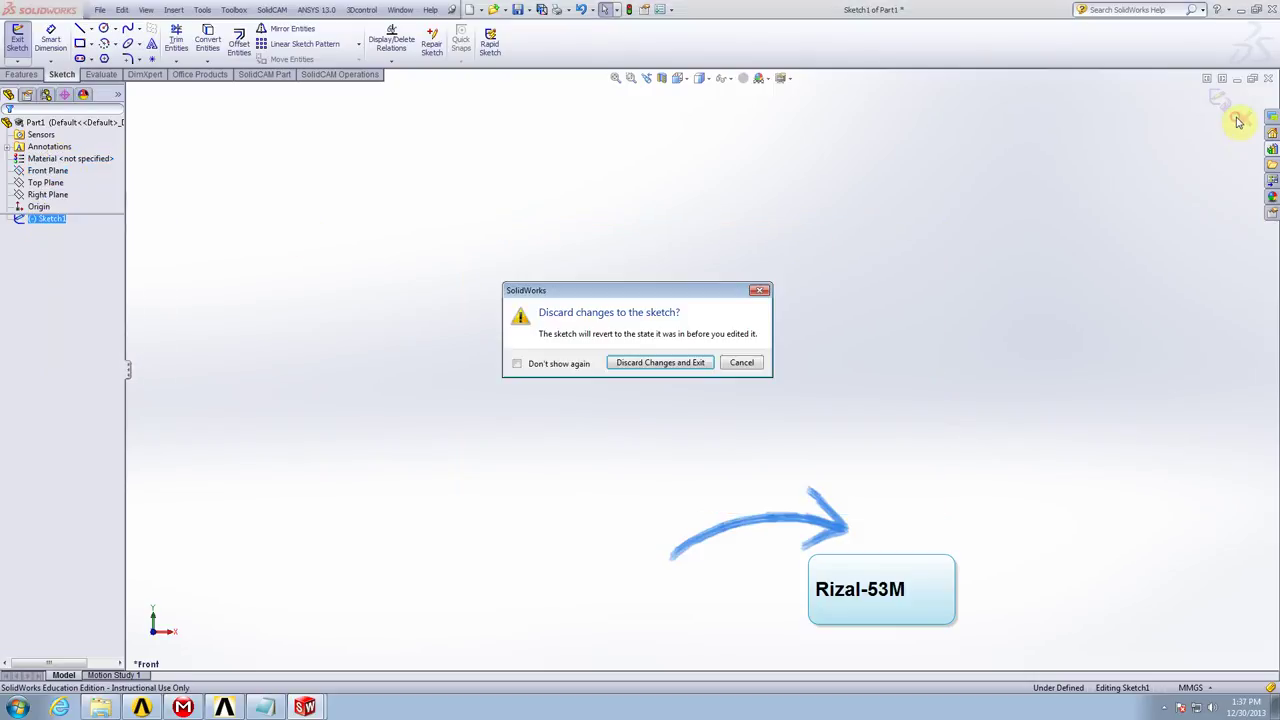
pyautogui.click(645, 363)
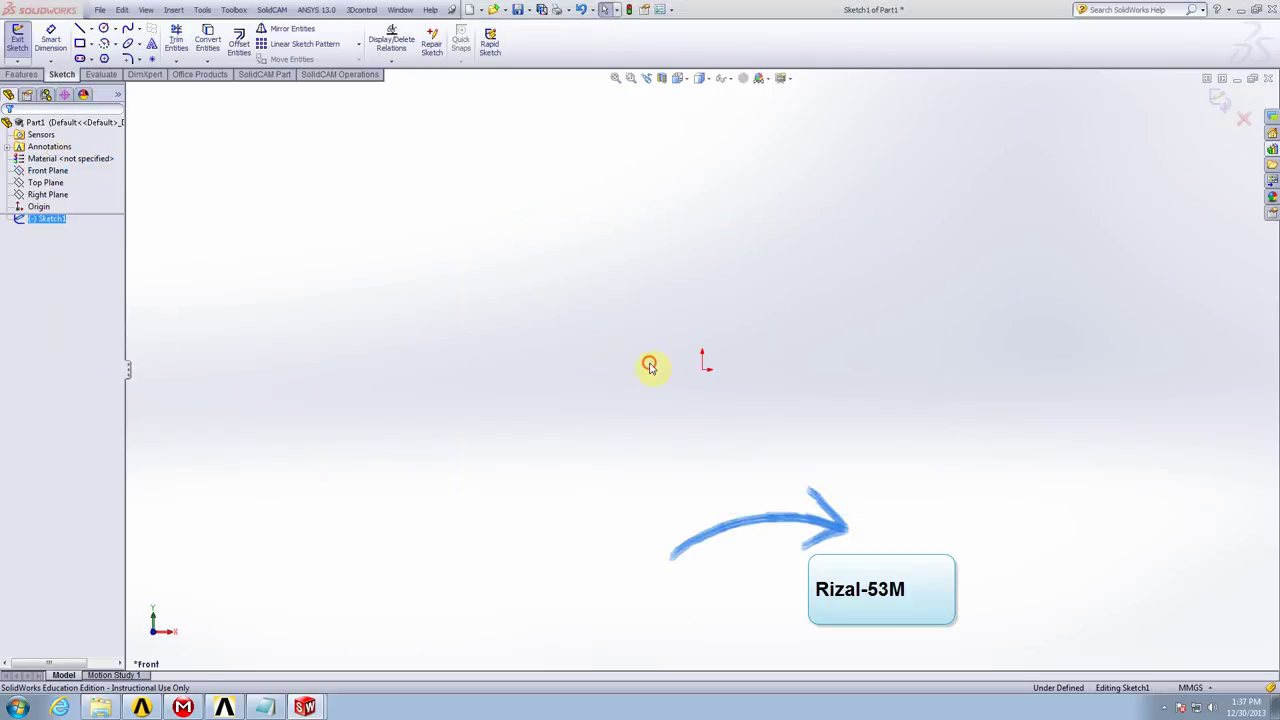
# On the Top Plane, sketch a circle of radius 98.84 centred on the origin
pyautogui.click(45, 183)
pyautogui.click(57, 175)
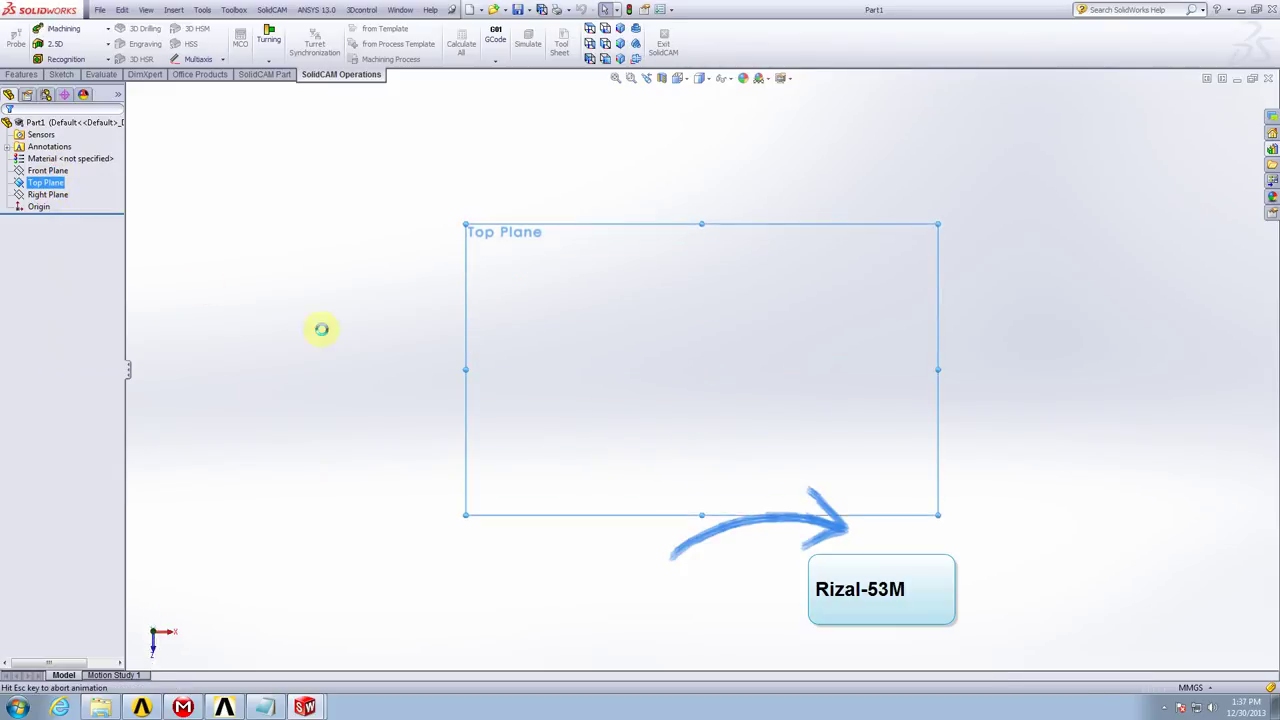
pyautogui.rightClick(404, 248)
pyautogui.click(444, 395)
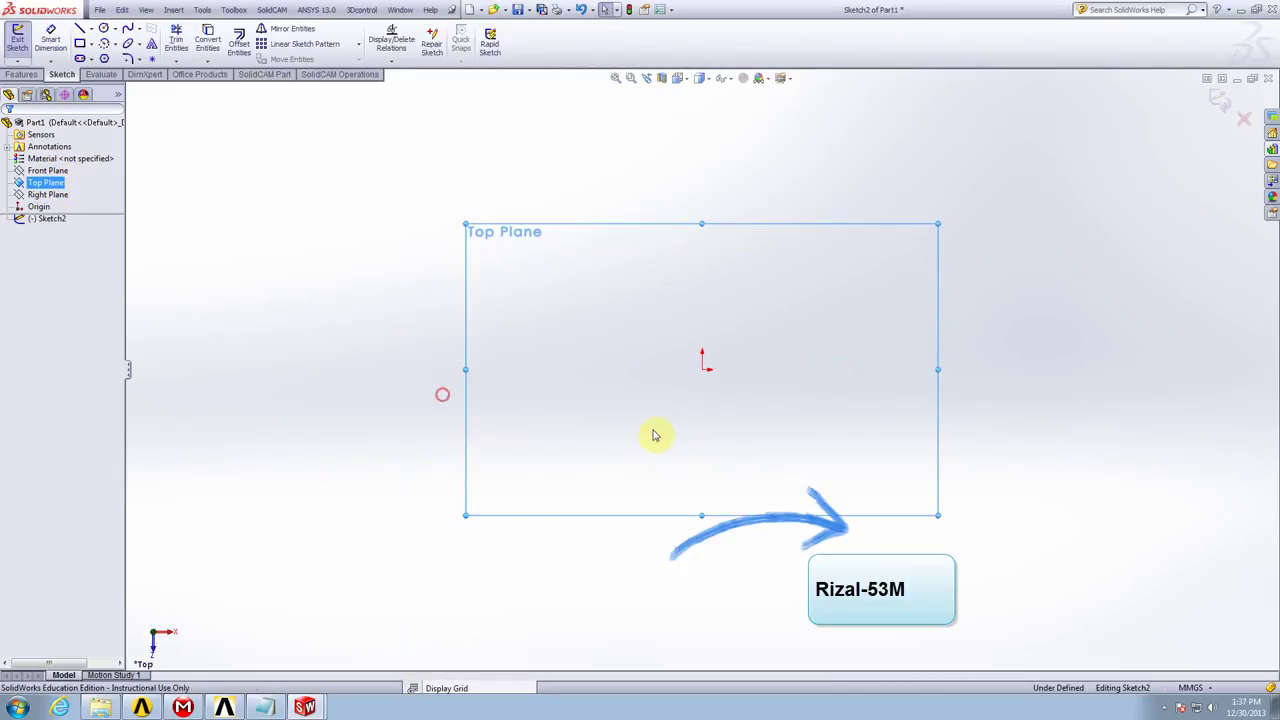
pyautogui.click(702, 368)
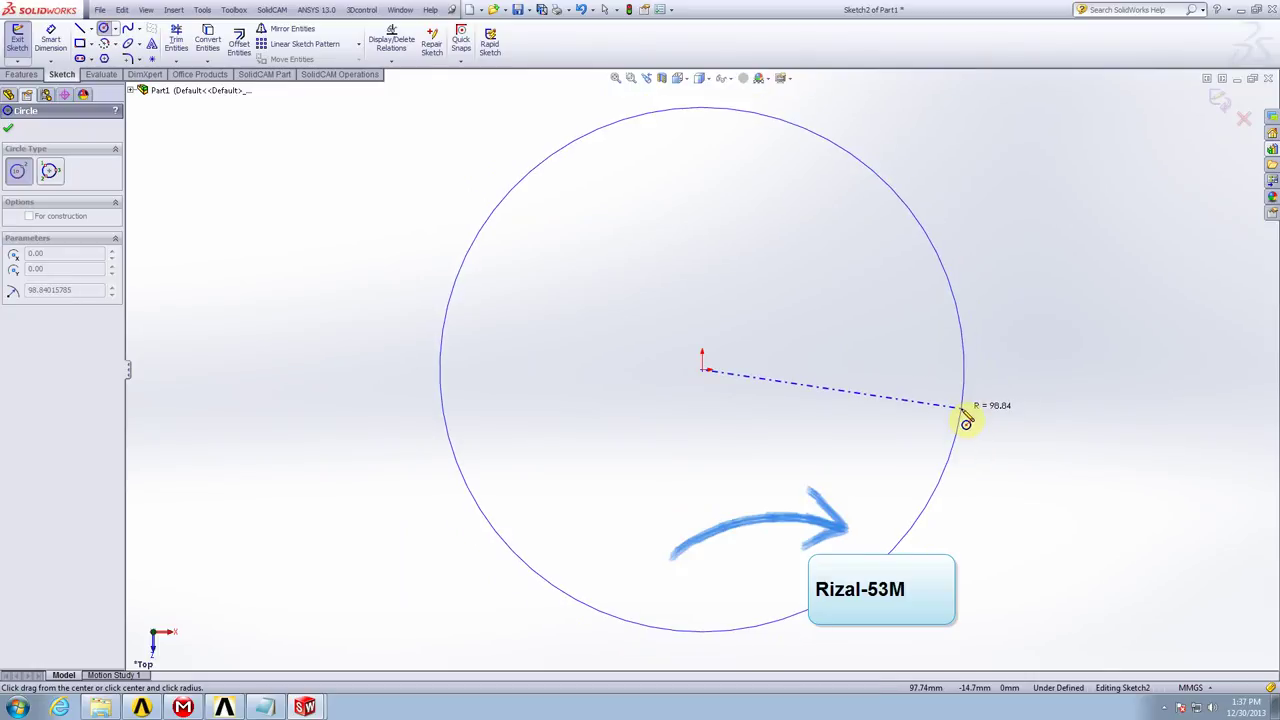
pyautogui.click(966, 418)
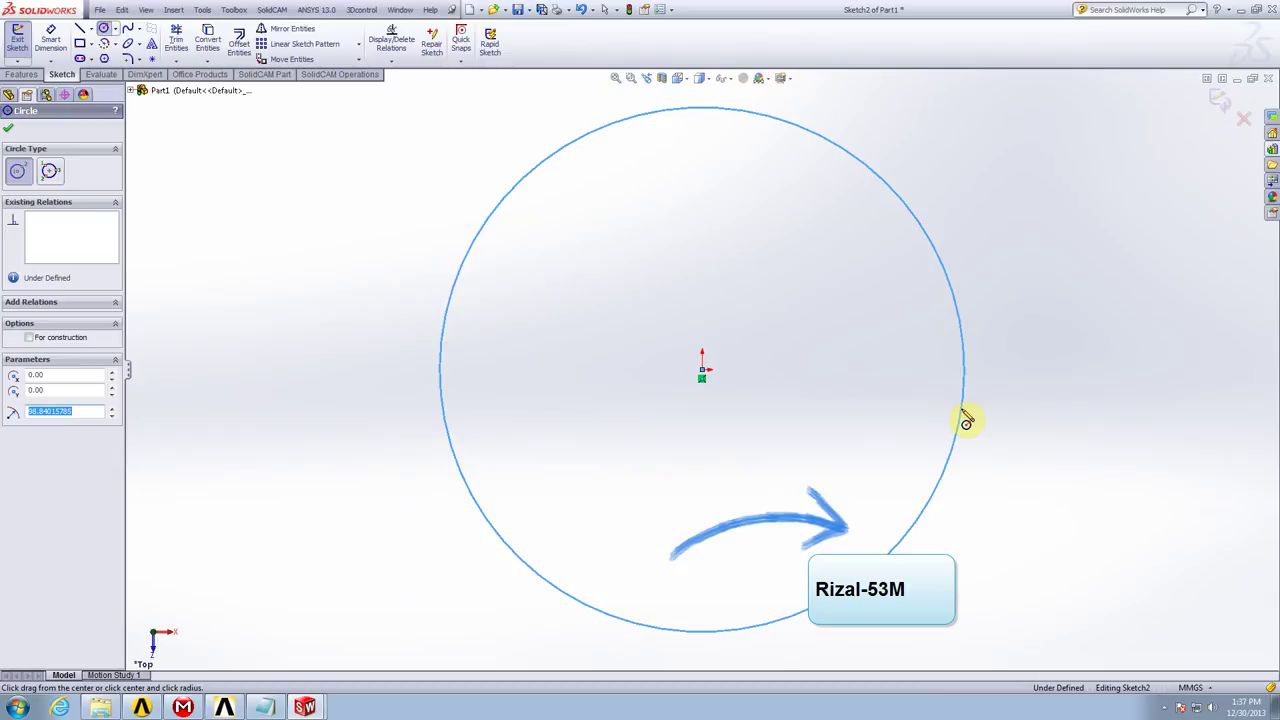
pyautogui.click(21, 74)
pyautogui.press('Escape')
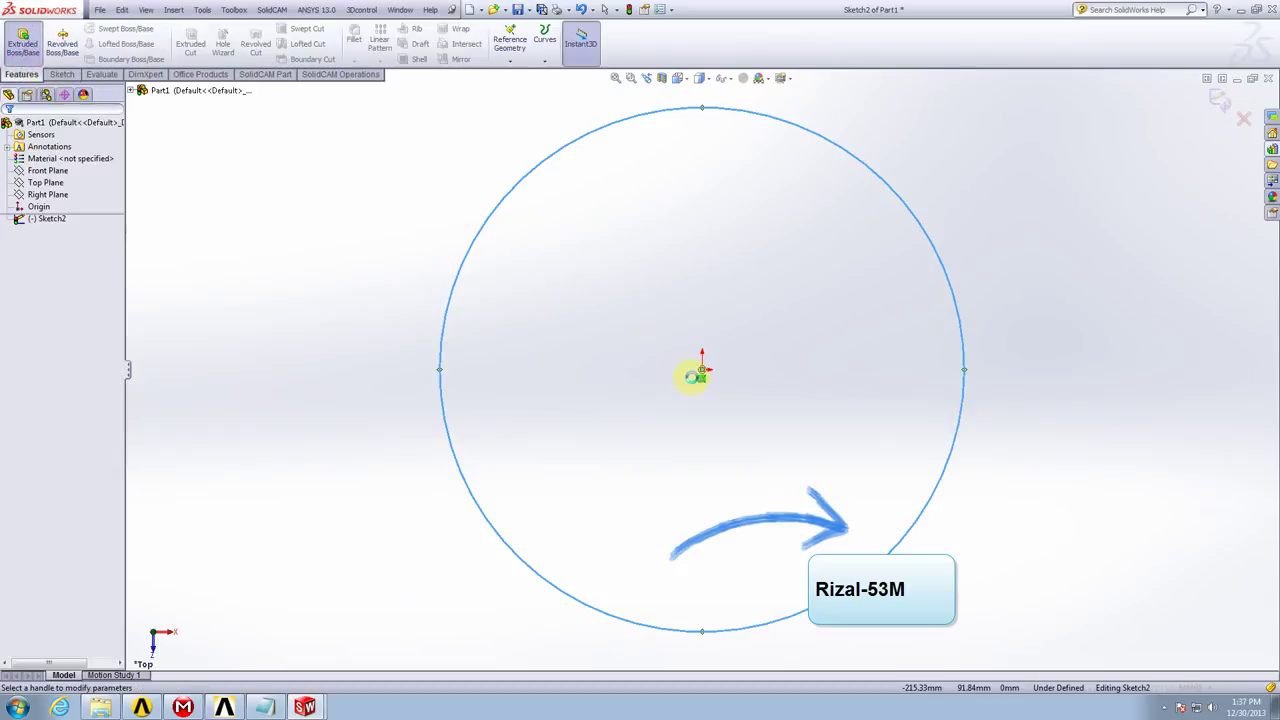
# Extrude the circle into a solid disc, Boss-Extrude1, by dragging the depth arrow
pyautogui.click(700, 350)
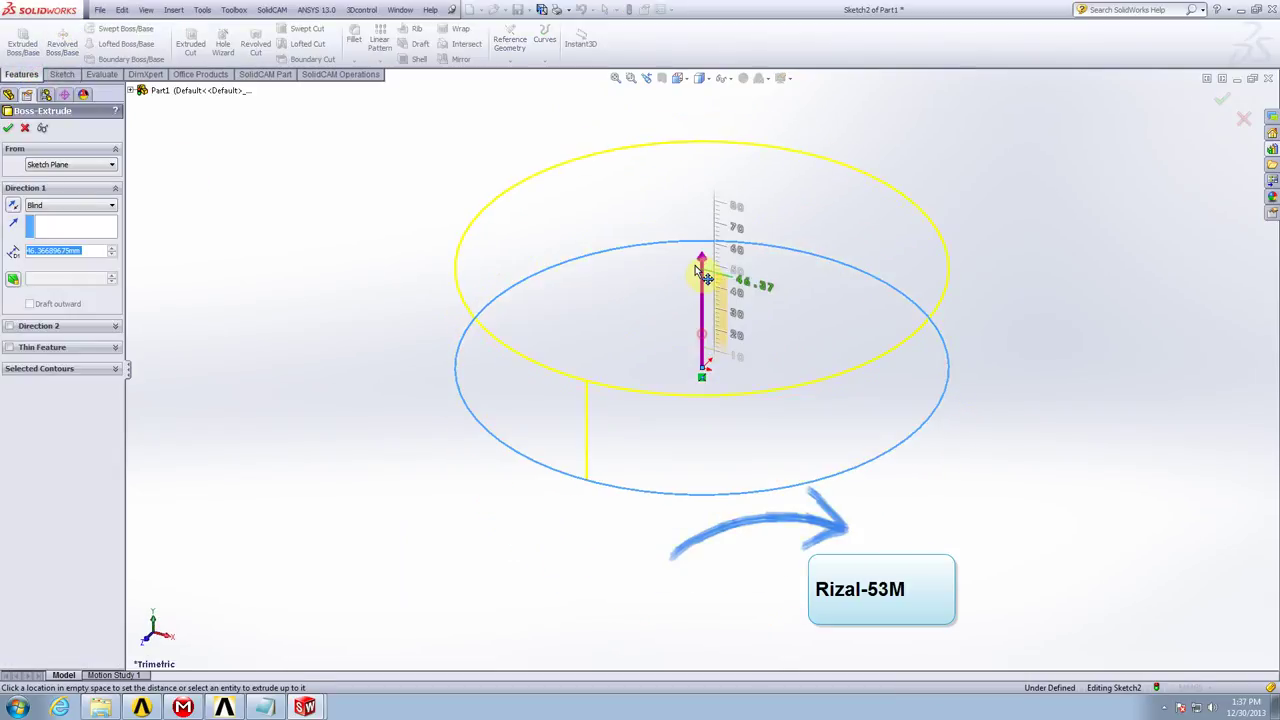
pyautogui.click(700, 278)
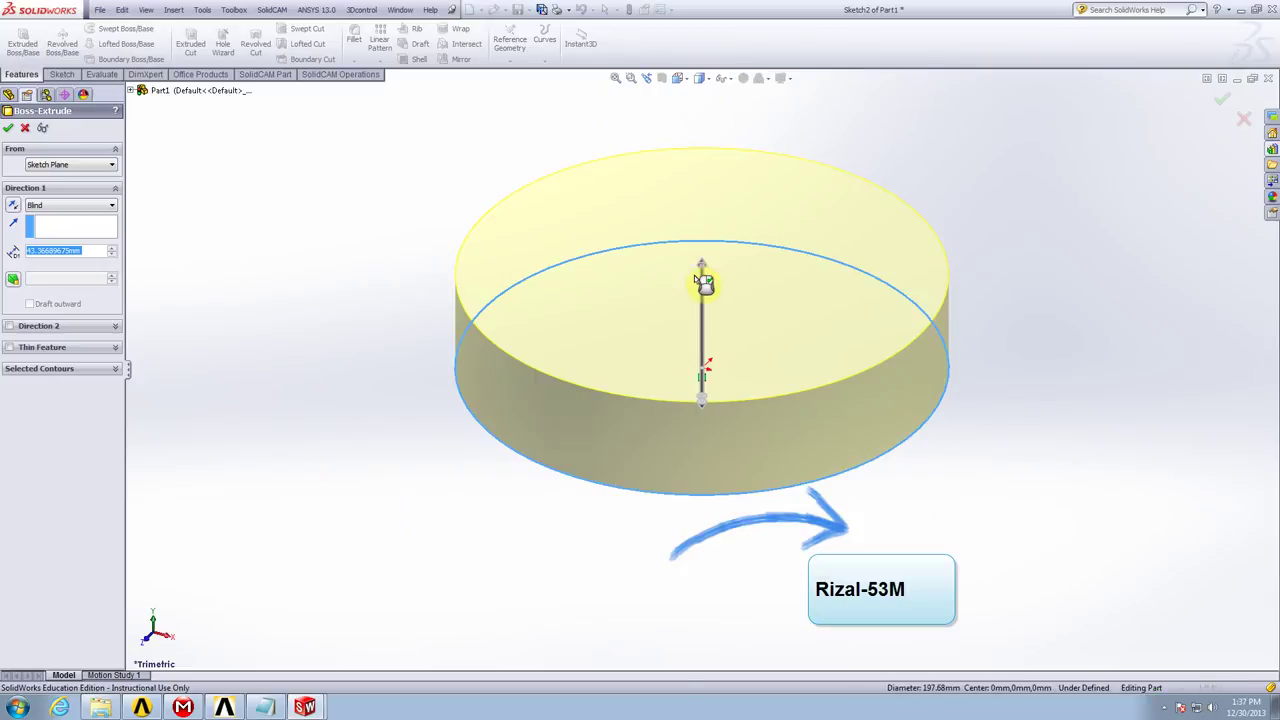
pyautogui.rightClick(697, 279)
# Orbit and zoom the view to inspect the disc from the top and side
pyautogui.moveTo(1029, 366)
pyautogui.mouseDown(button='middle')
pyautogui.moveTo(960, 517)
pyautogui.moveTo(946, 491)
pyautogui.moveTo(989, 466)
pyautogui.moveTo(960, 540)
pyautogui.moveTo(903, 354)
pyautogui.moveTo(854, 323)
pyautogui.mouseUp(button='middle')
pyautogui.scroll(3, 951, 503)
pyautogui.scroll(-2, 777, 271)
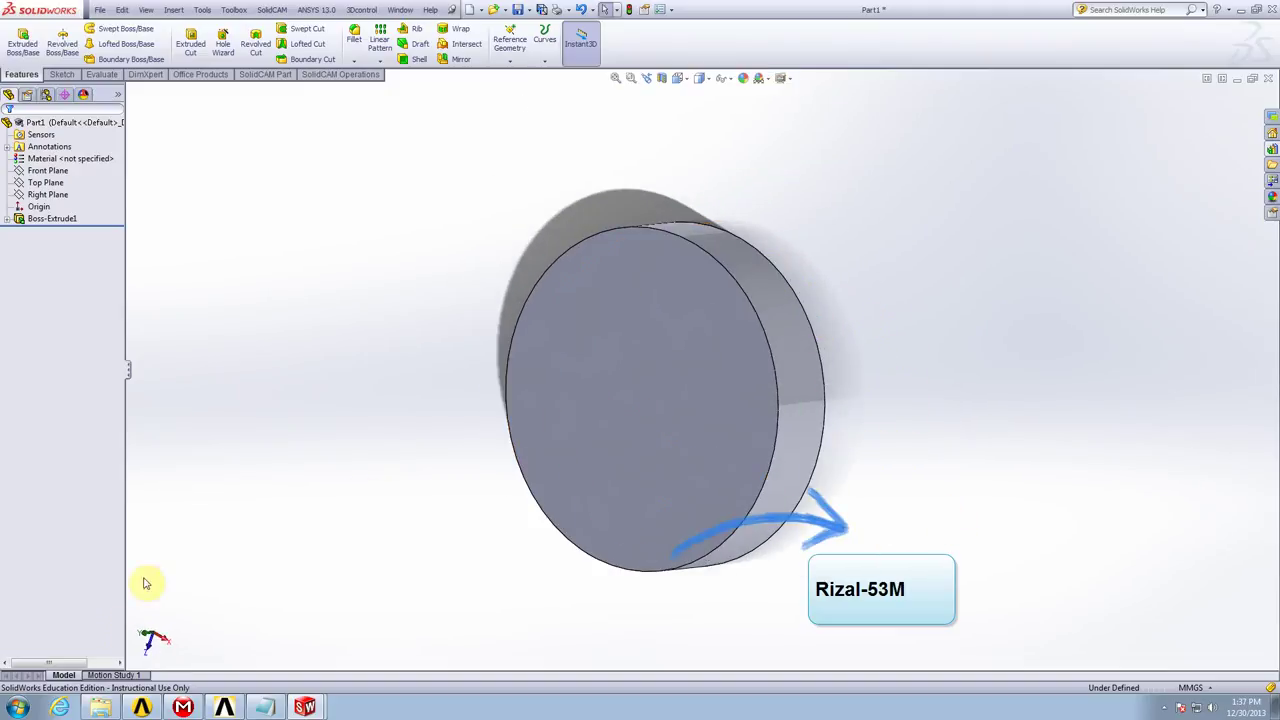
pyautogui.click(143, 638)
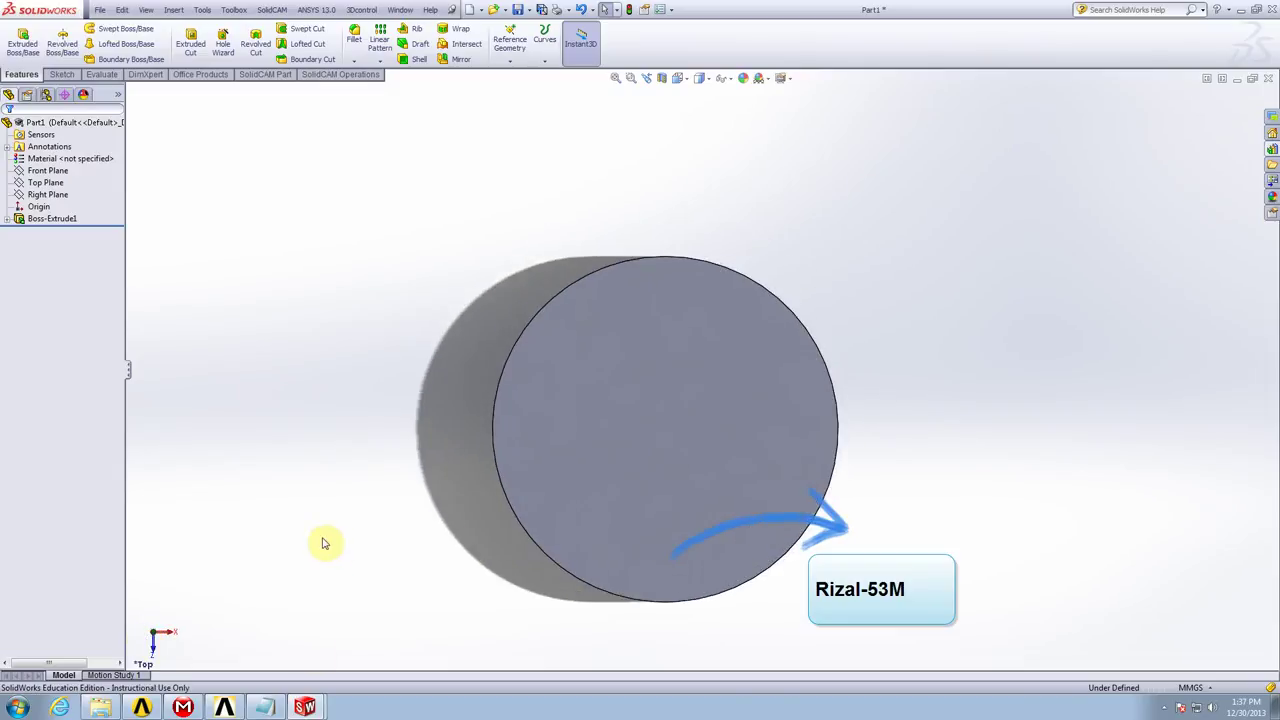
pyautogui.scroll(3, 517, 529)
pyautogui.moveTo(880, 383); pyautogui.dragTo(861, 428, button='middle')
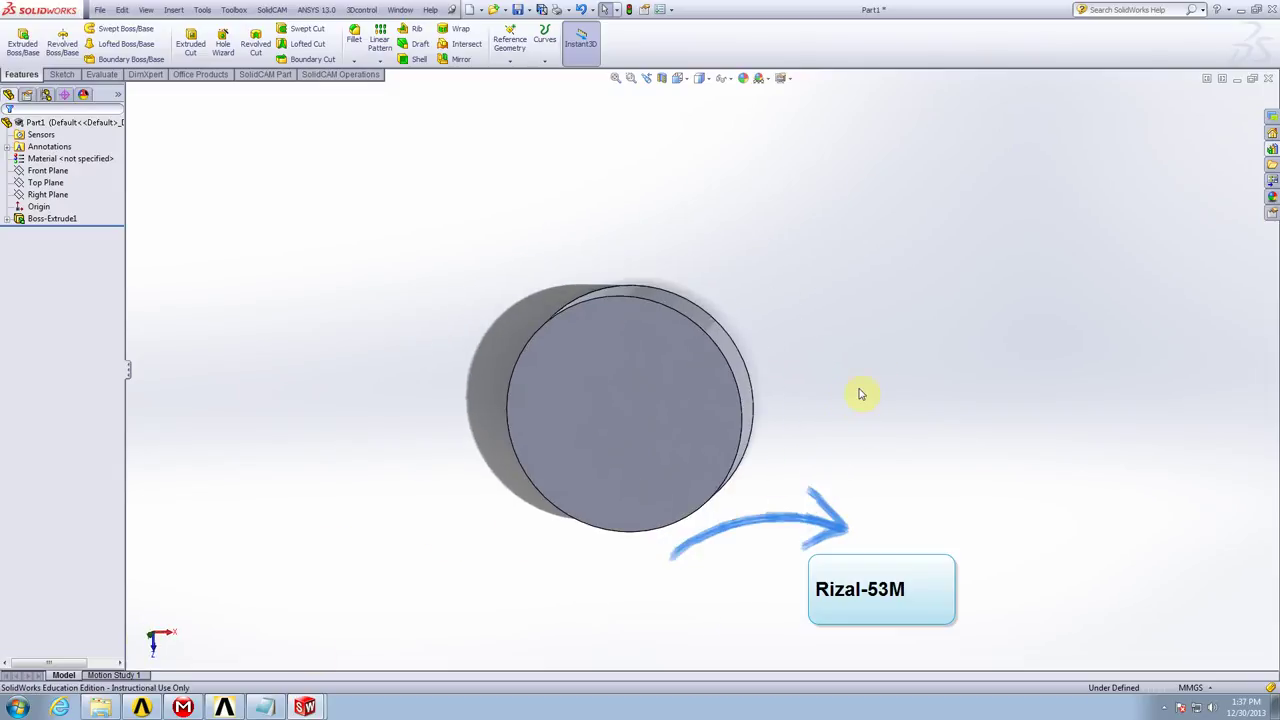
pyautogui.moveTo(860, 491); pyautogui.dragTo(826, 460, button='middle')
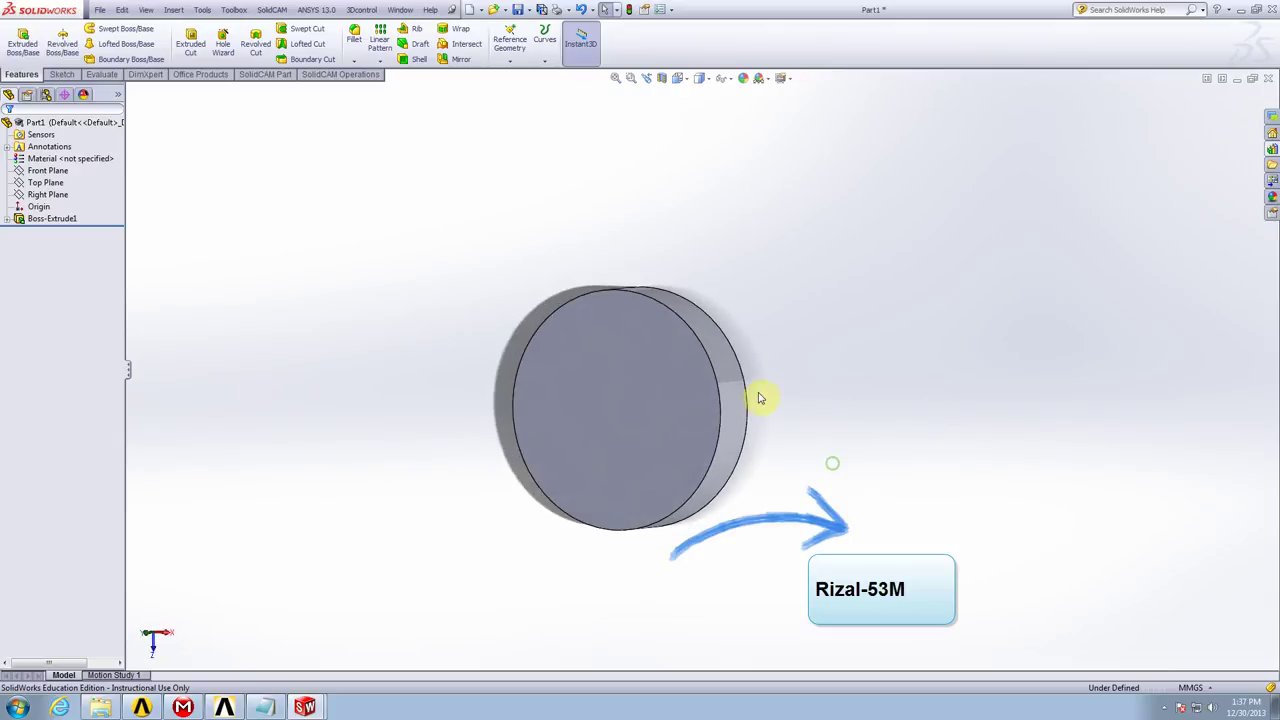
pyautogui.moveTo(760, 397)
pyautogui.mouseDown(button='middle')
pyautogui.moveTo(643, 432)
pyautogui.moveTo(600, 426)
pyautogui.mouseUp(button='middle')
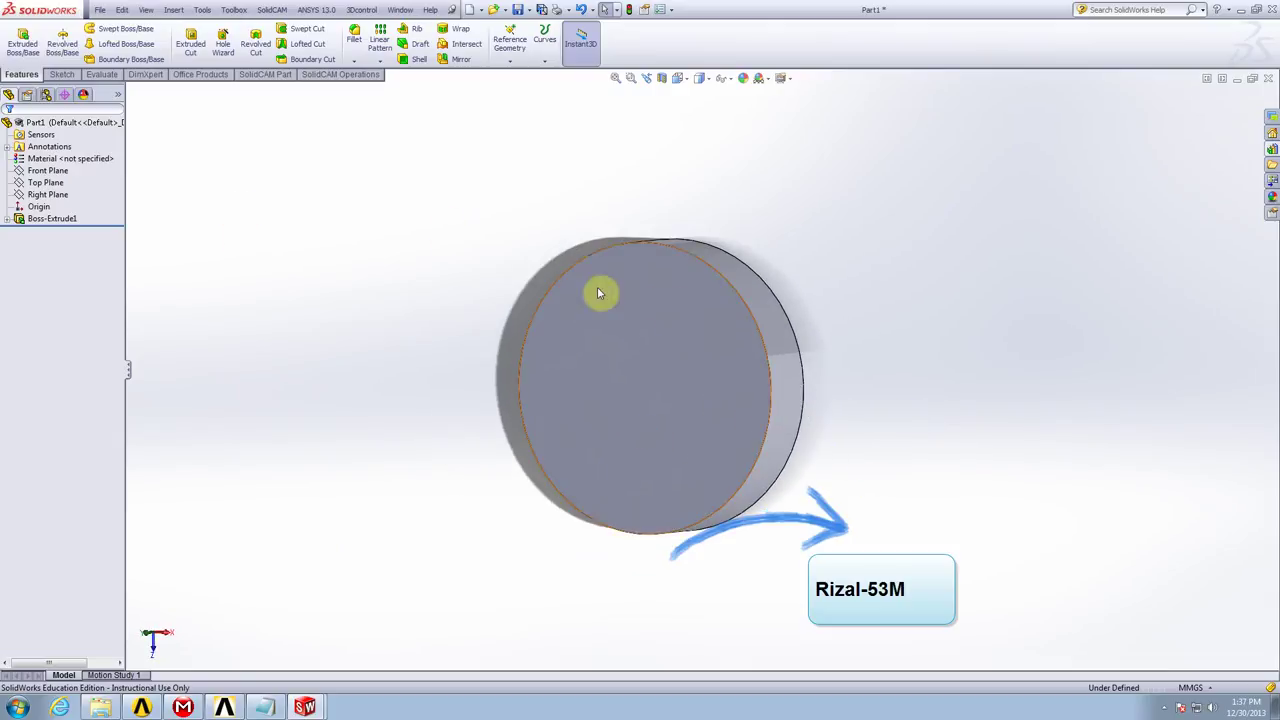
# Import Gear.x_t from New folder as a second body, Imported1
pyautogui.click(174, 10)
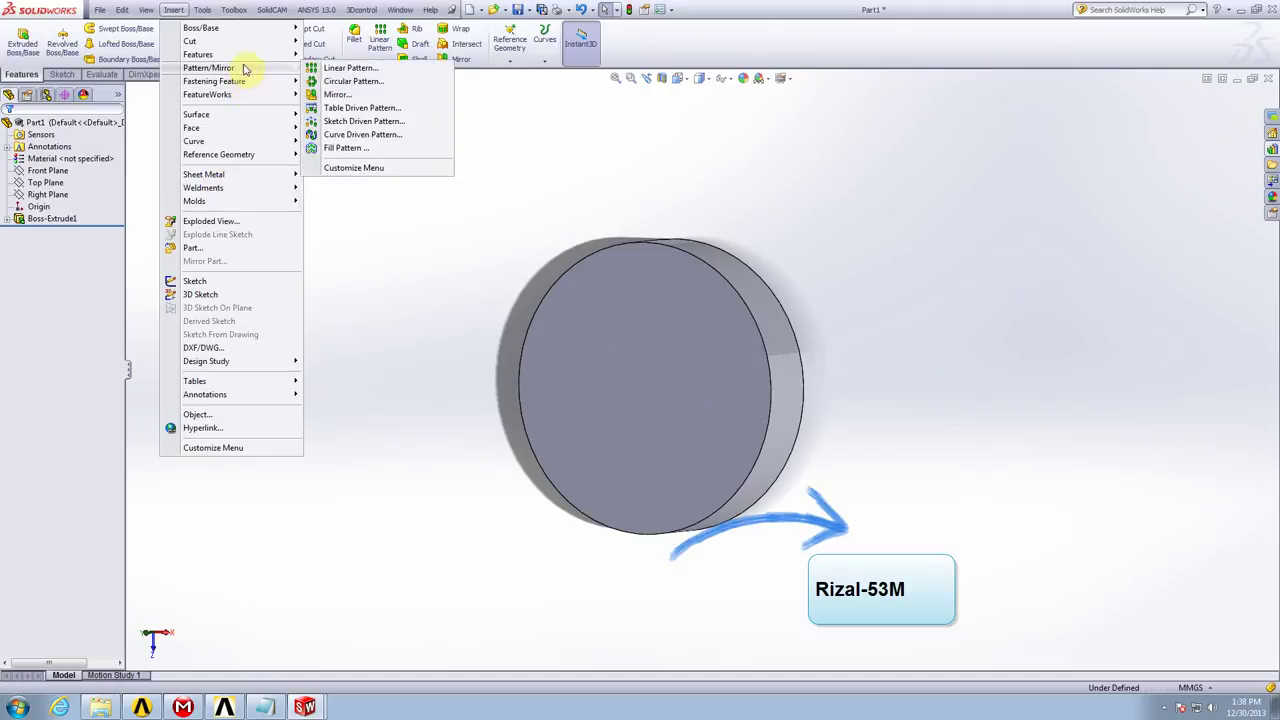
pyautogui.moveTo(198, 54)
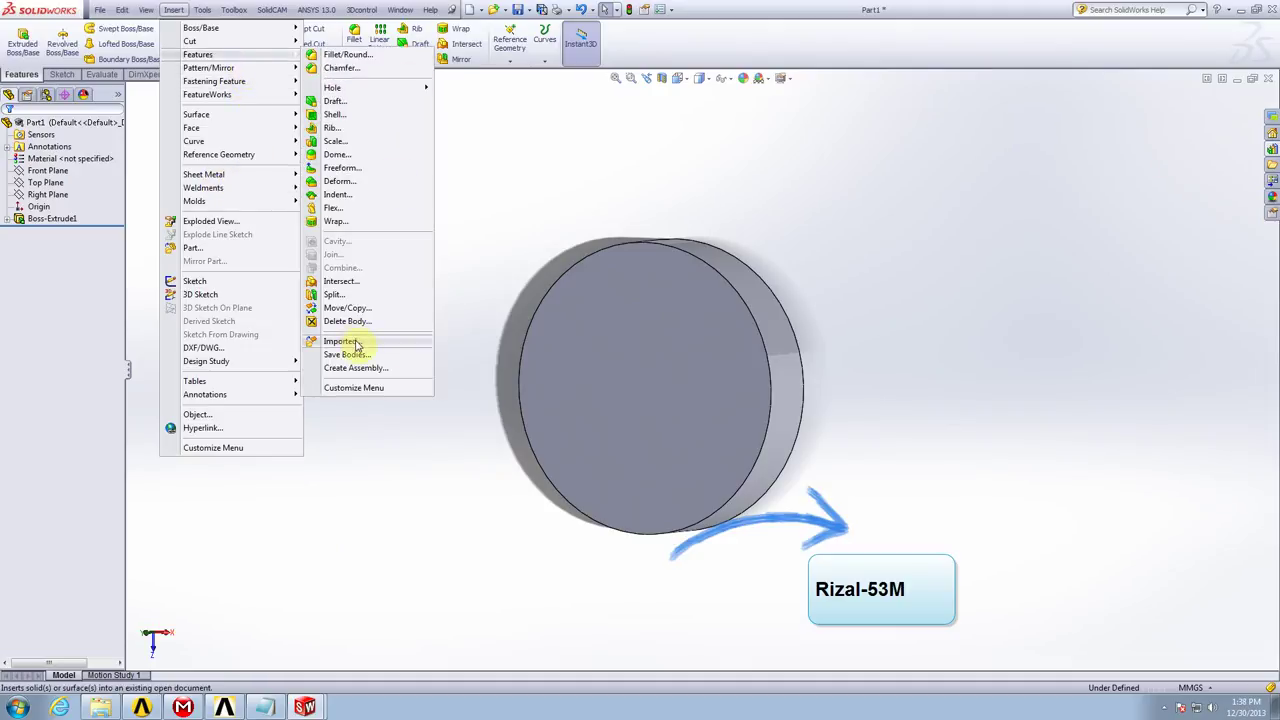
pyautogui.click(355, 342)
pyautogui.click(575, 269)
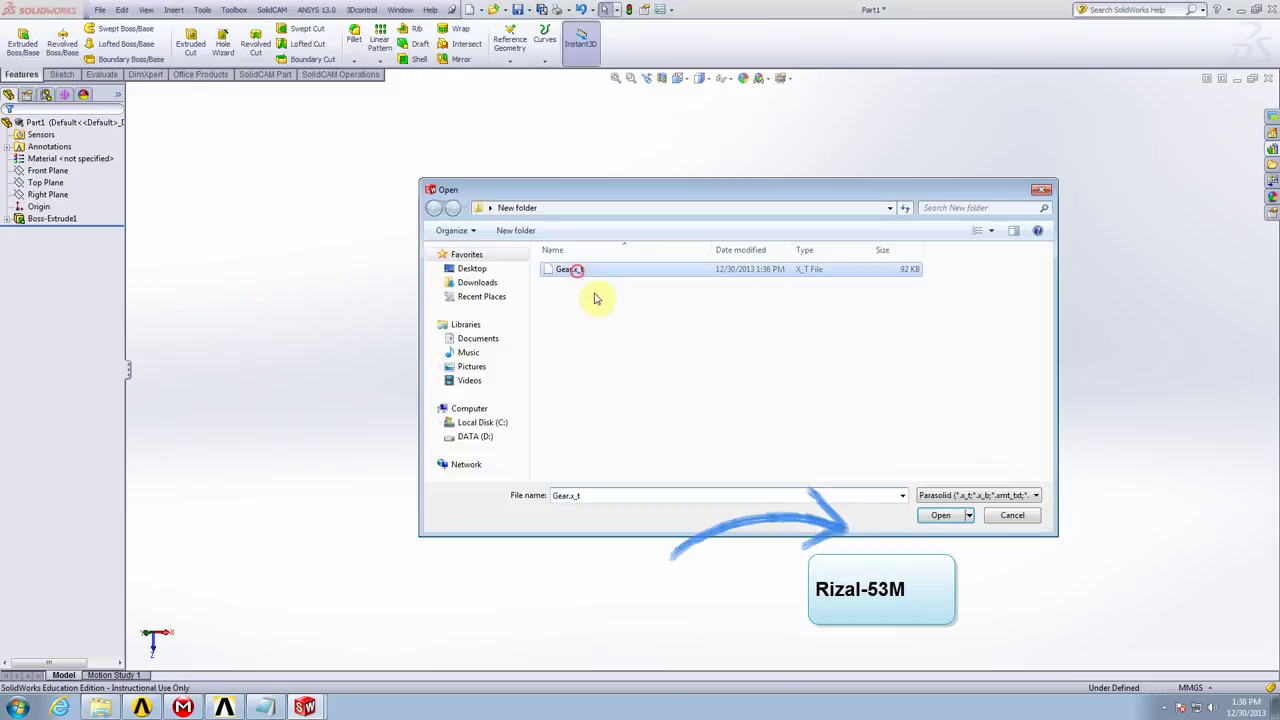
pyautogui.click(940, 515)
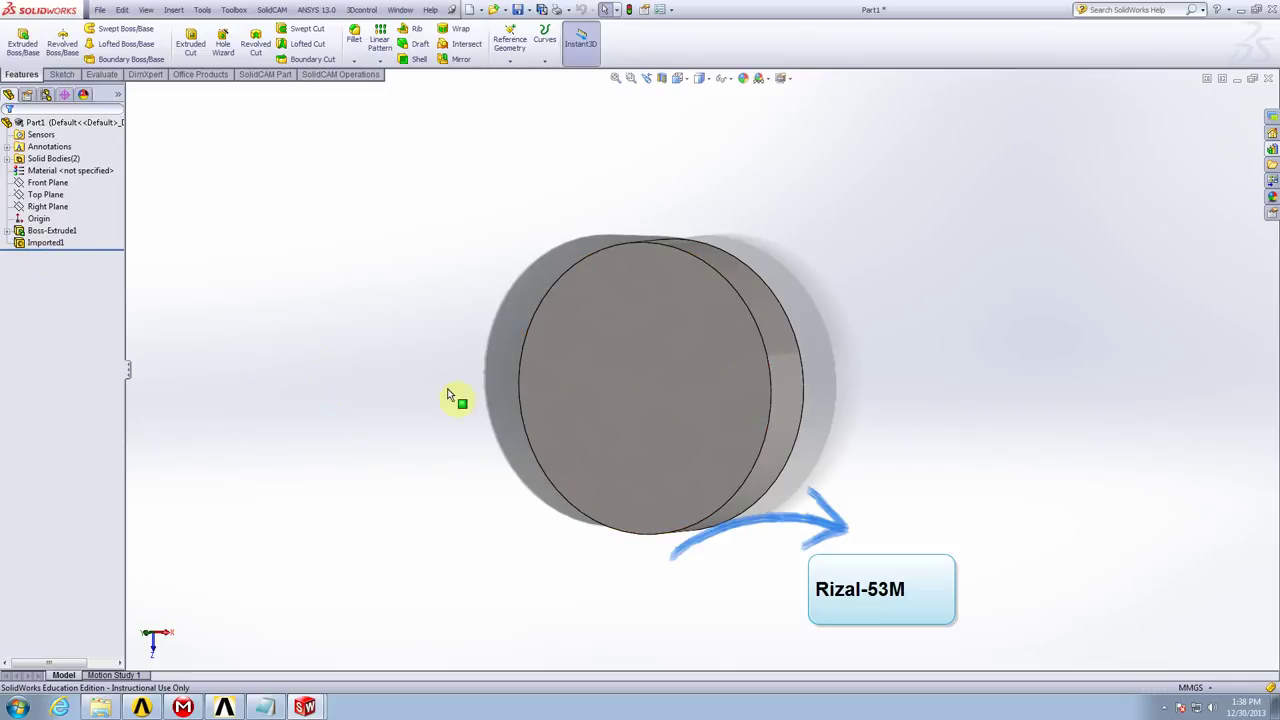
# Delete the disc extrusion Boss-Extrude1 and confirm the deletion
pyautogui.click(28, 246)
pyautogui.moveTo(856, 383)
pyautogui.mouseDown(button='middle')
pyautogui.moveTo(546, 517)
pyautogui.moveTo(629, 523)
pyautogui.moveTo(763, 463)
pyautogui.moveTo(849, 489)
pyautogui.moveTo(950, 482)
pyautogui.moveTo(777, 551)
pyautogui.mouseUp(button='middle')
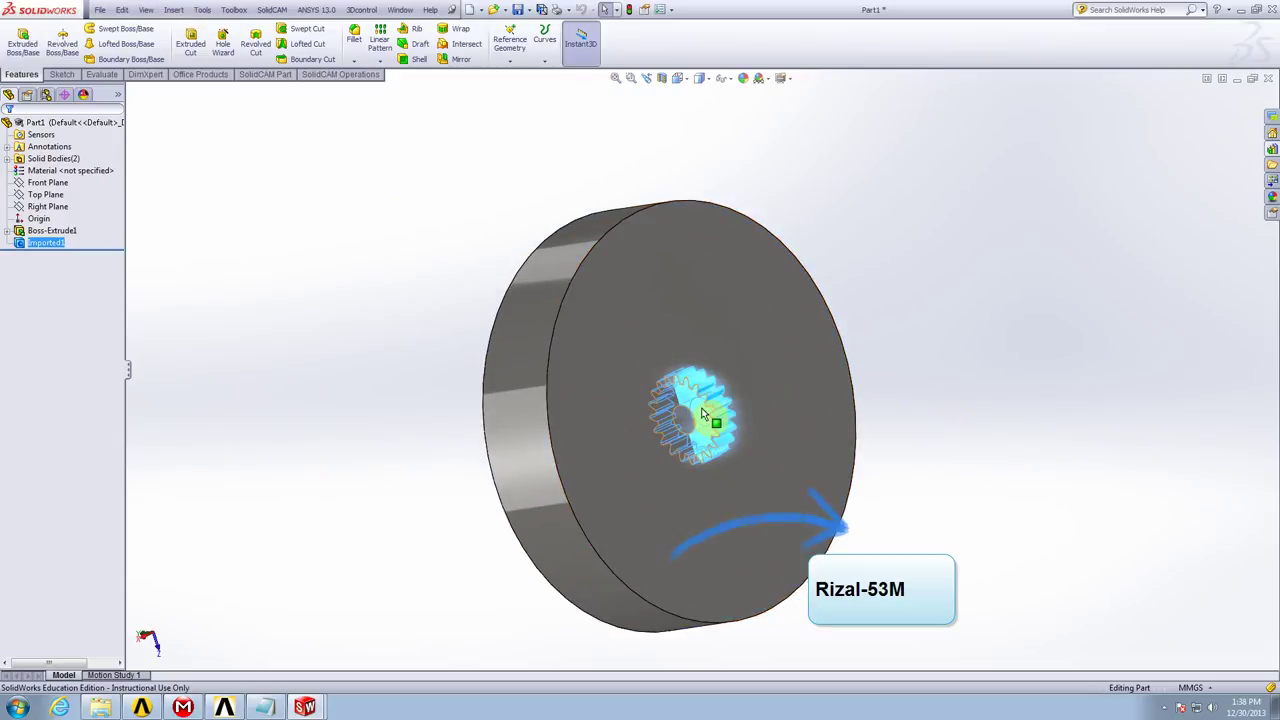
pyautogui.click(992, 462)
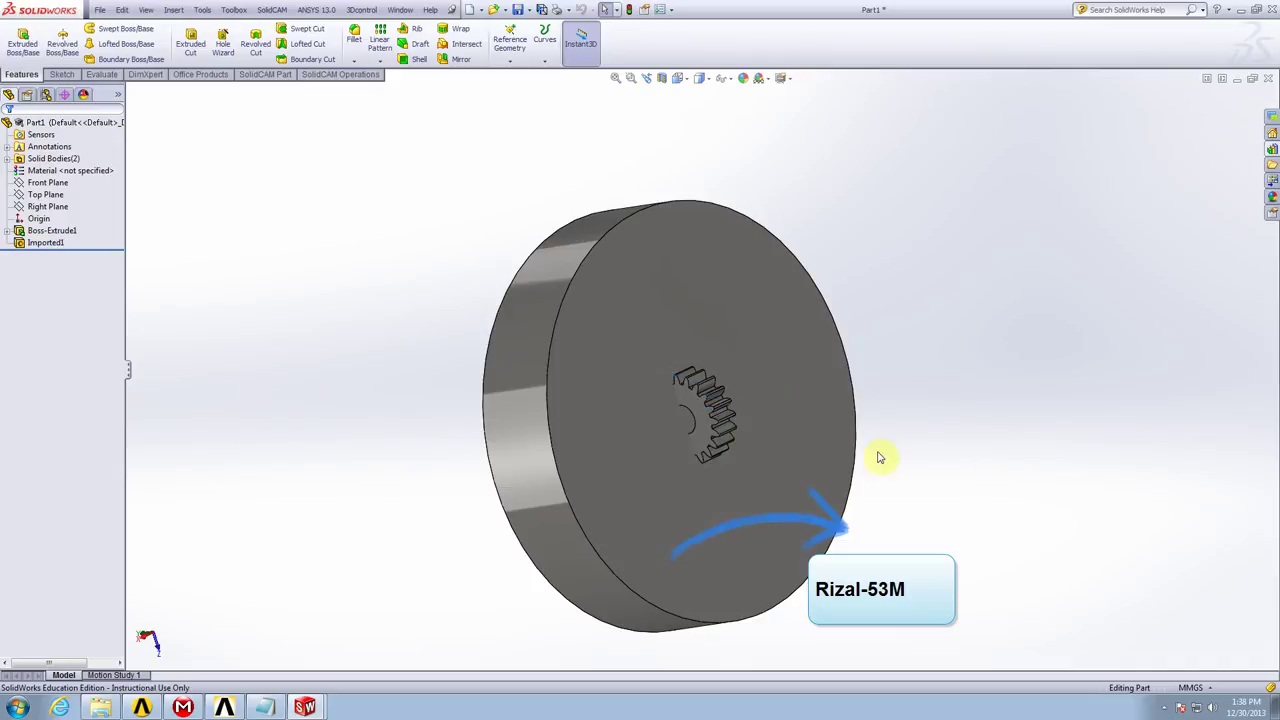
pyautogui.scroll(-2, 694, 445)
pyautogui.moveTo(1063, 534)
pyautogui.mouseDown(button='middle')
pyautogui.moveTo(1019, 517)
pyautogui.moveTo(1094, 523)
pyautogui.mouseUp(button='middle')
pyautogui.scroll(3, 1014, 494)
pyautogui.scroll(2, 1011, 495)
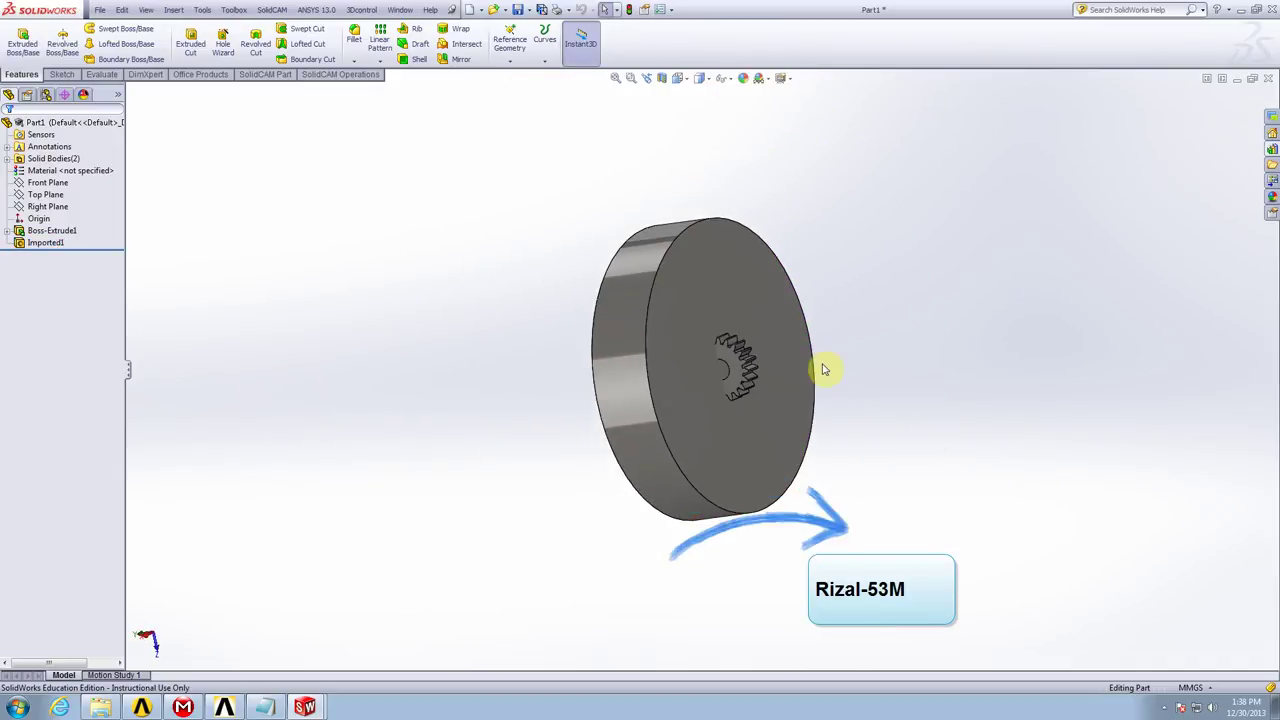
pyautogui.rightClick(726, 303)
pyautogui.click(779, 476)
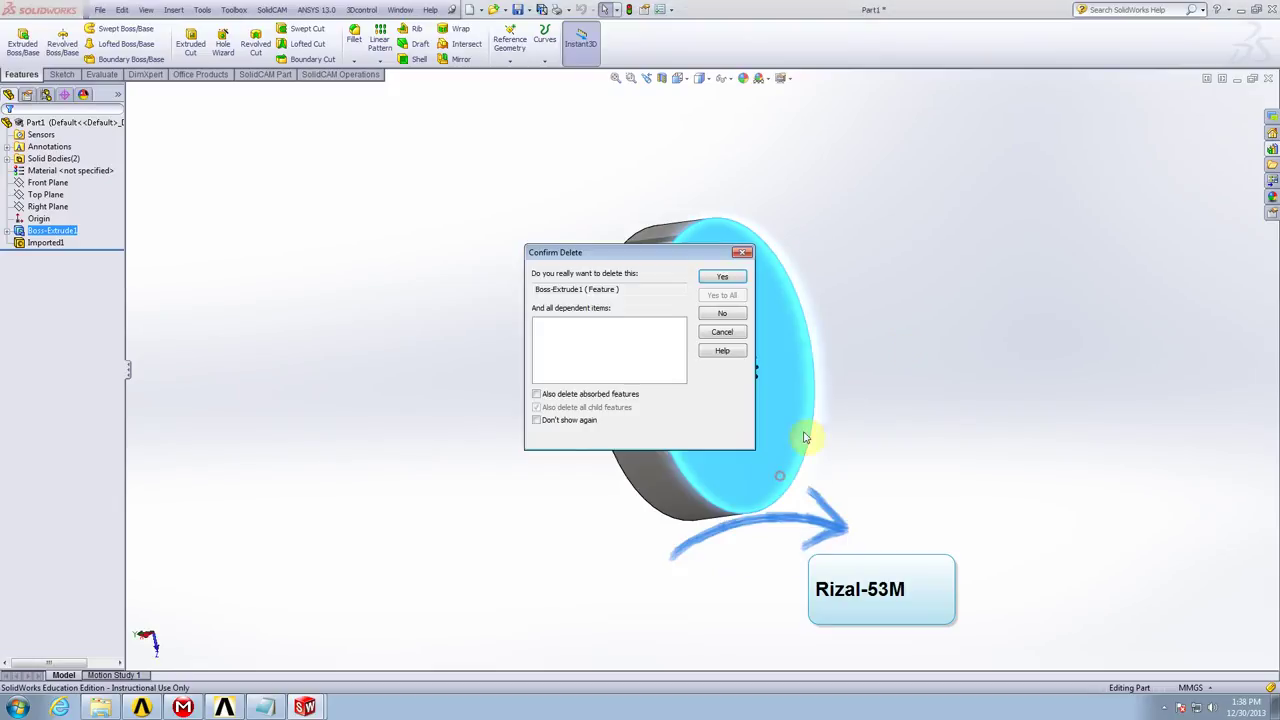
pyautogui.click(729, 278)
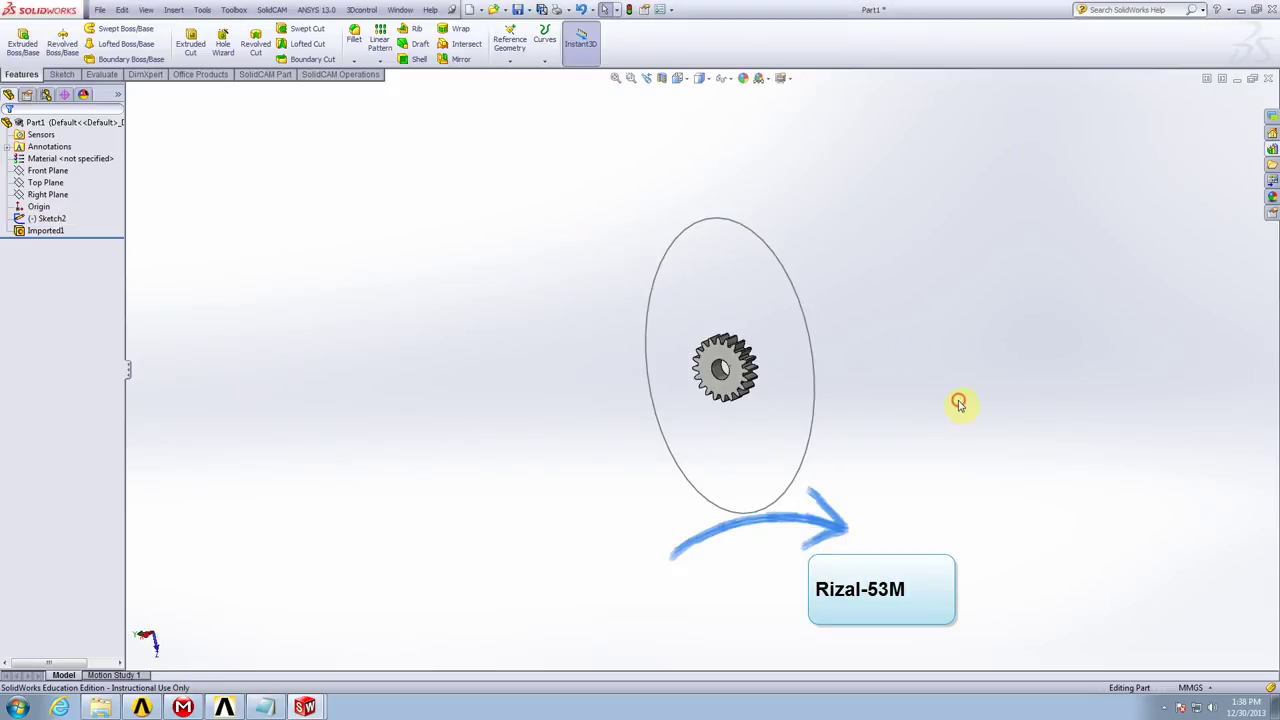
# Delete the leftover circle sketch and confirm Yes
pyautogui.click(772, 263)
pyautogui.rightClick(777, 263)
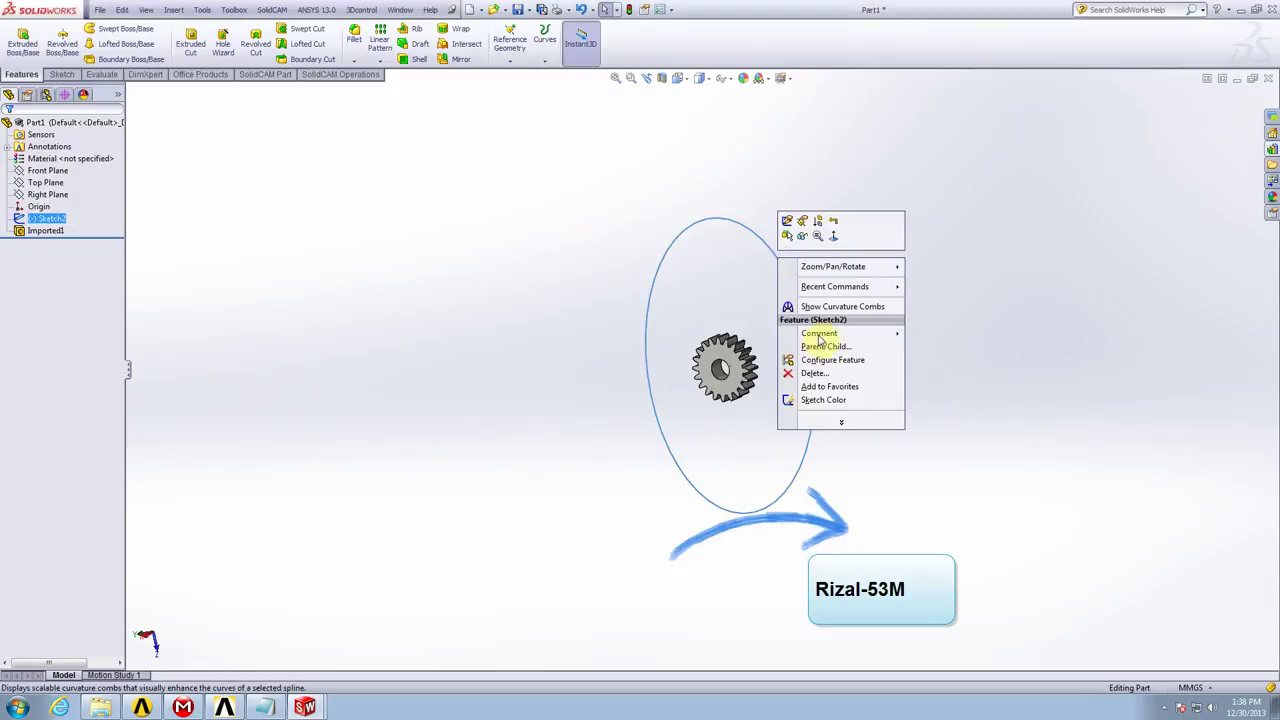
pyautogui.click(826, 374)
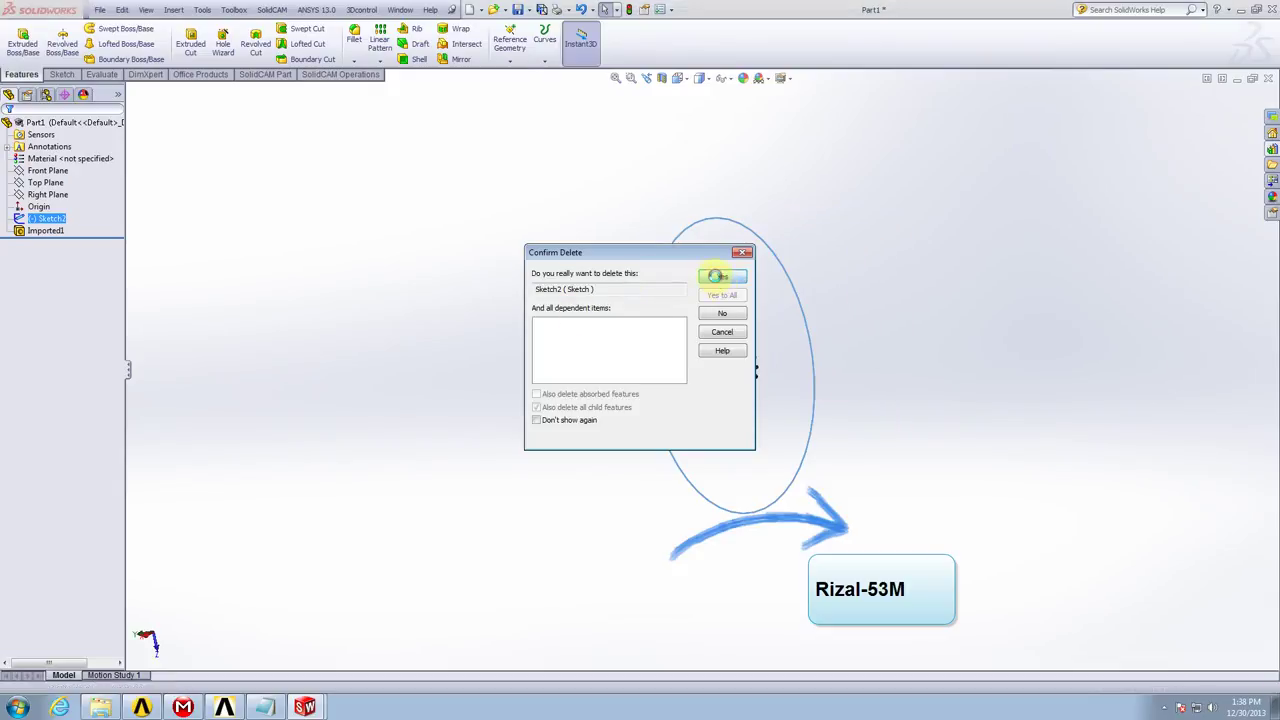
pyautogui.click(720, 277)
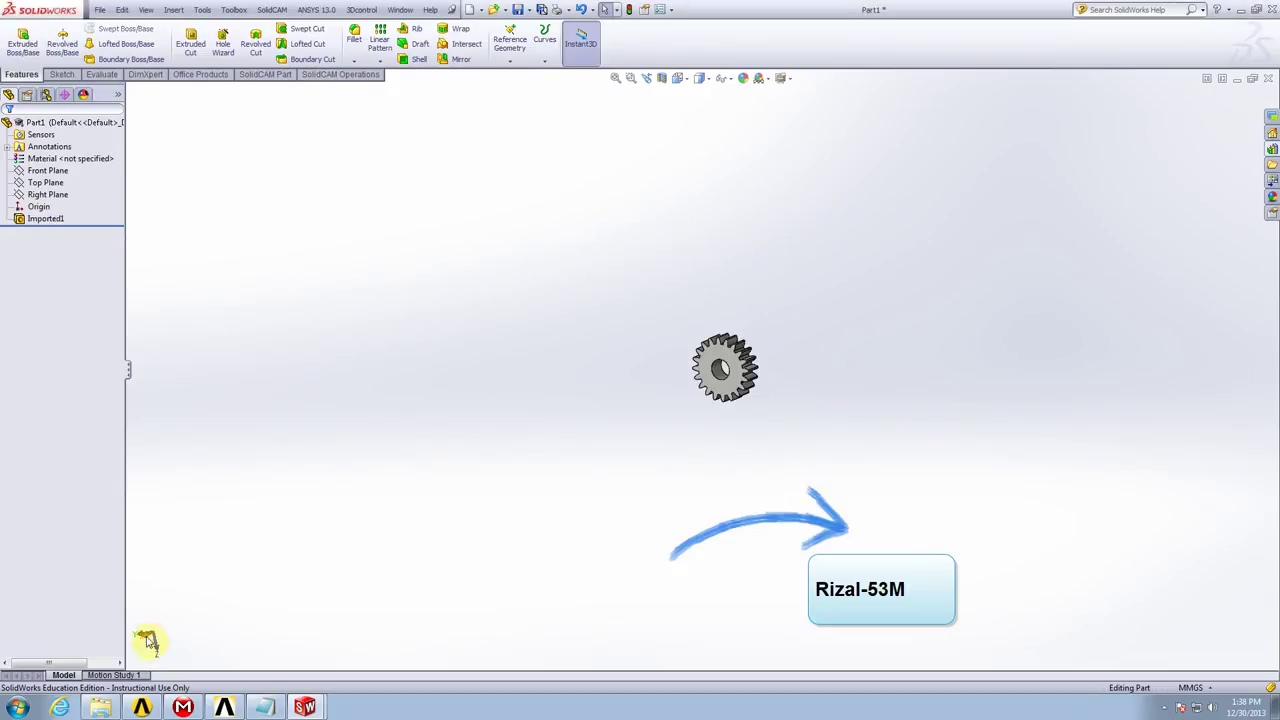
# Sketch a circle centred on the origin around the gear on the Right Plane
pyautogui.click(156, 650)
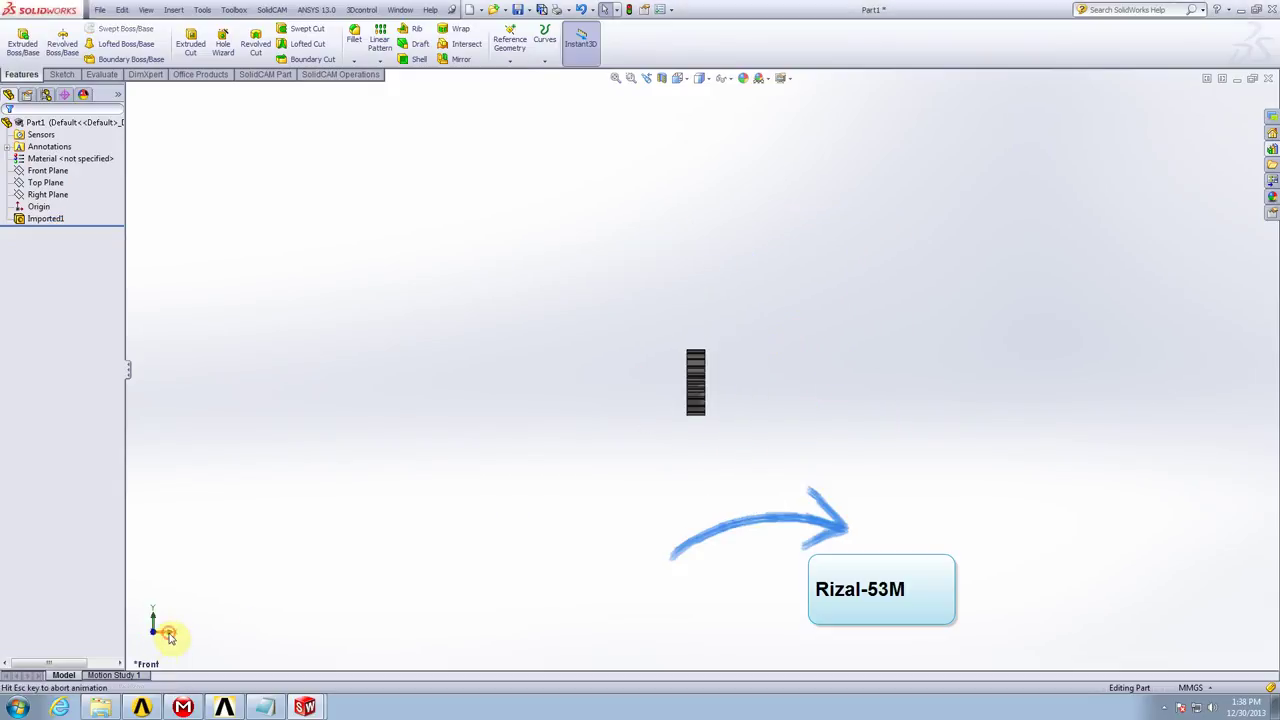
pyautogui.click(170, 637)
pyautogui.scroll(-3, 720, 382)
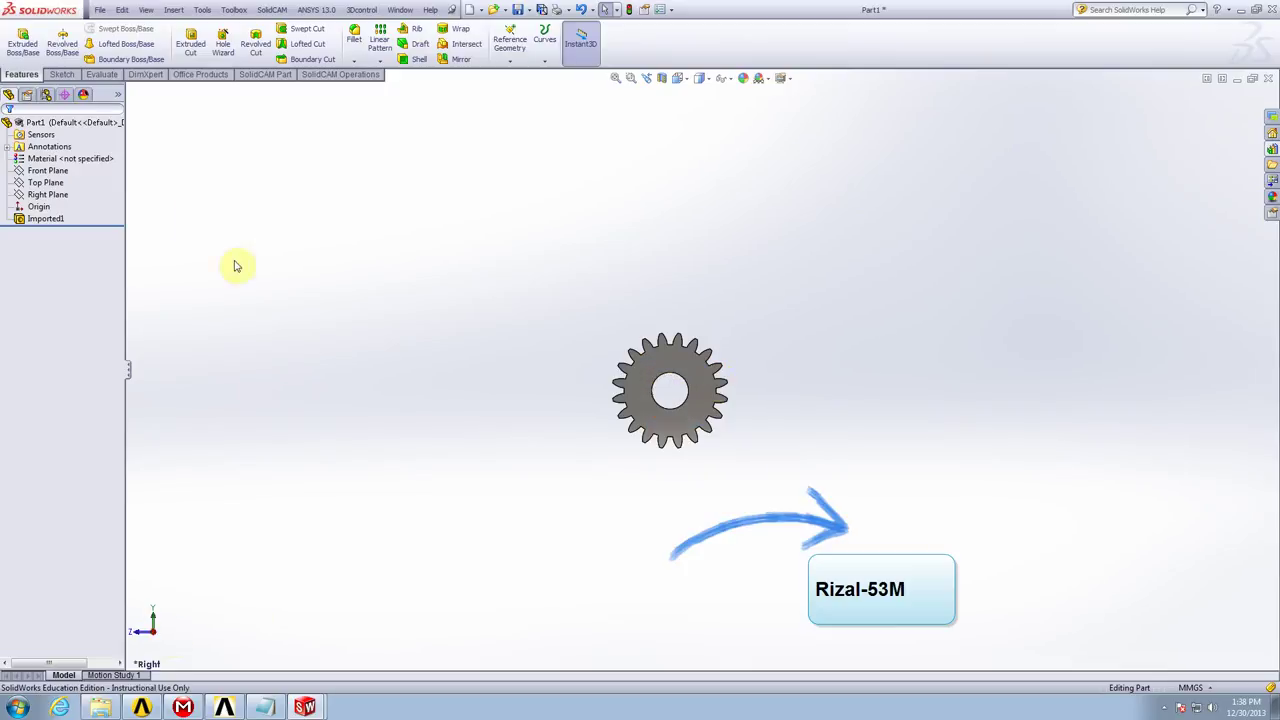
pyautogui.click(52, 172)
pyautogui.click(47, 194)
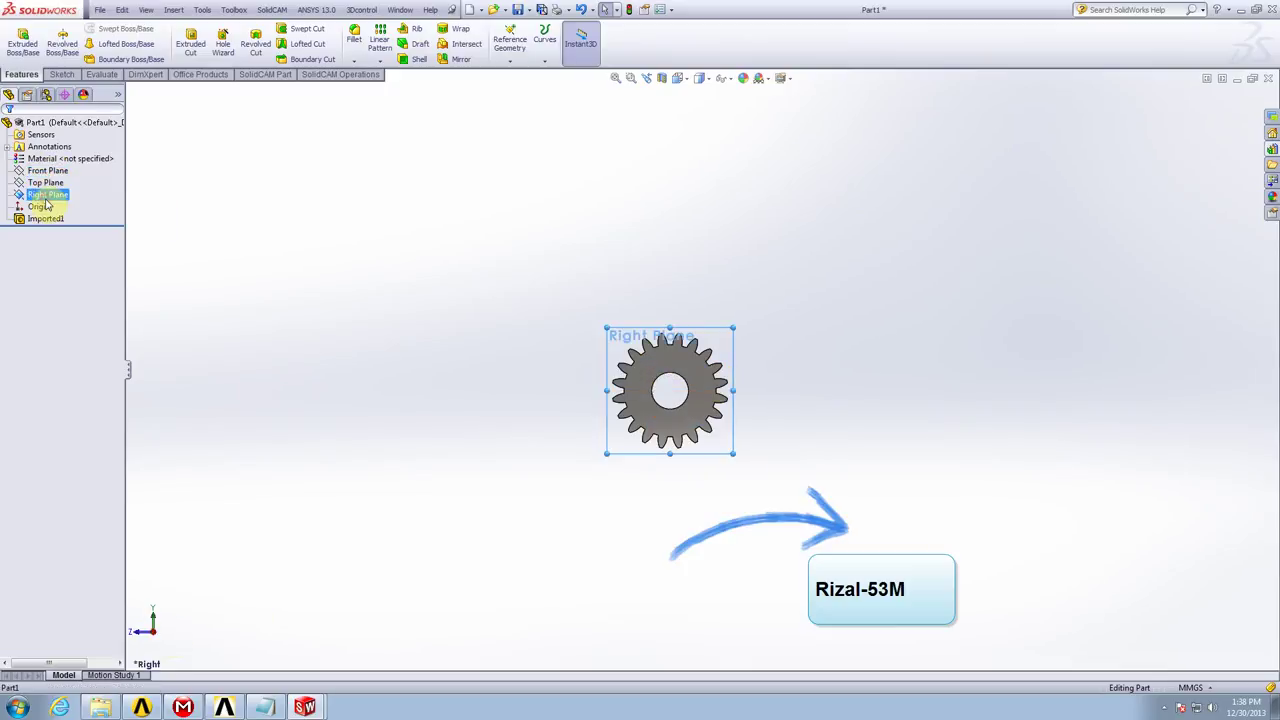
pyautogui.click(153, 101)
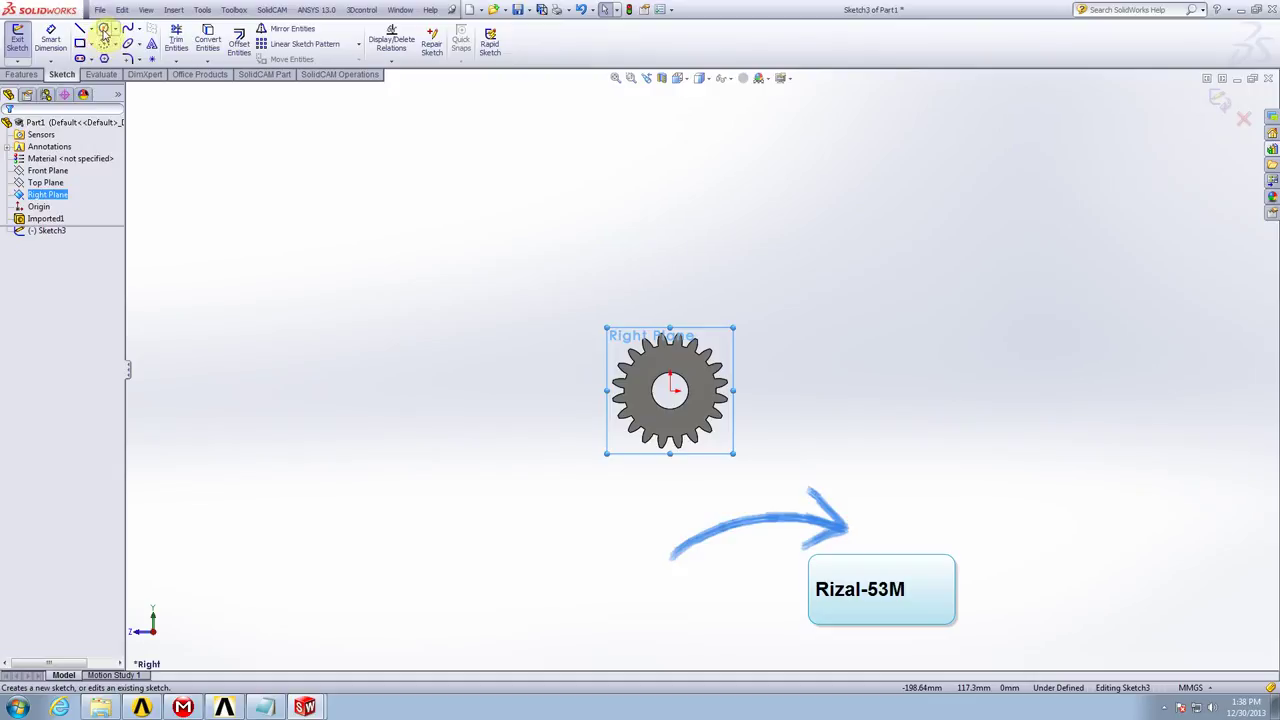
pyautogui.click(104, 30)
pyautogui.click(670, 388)
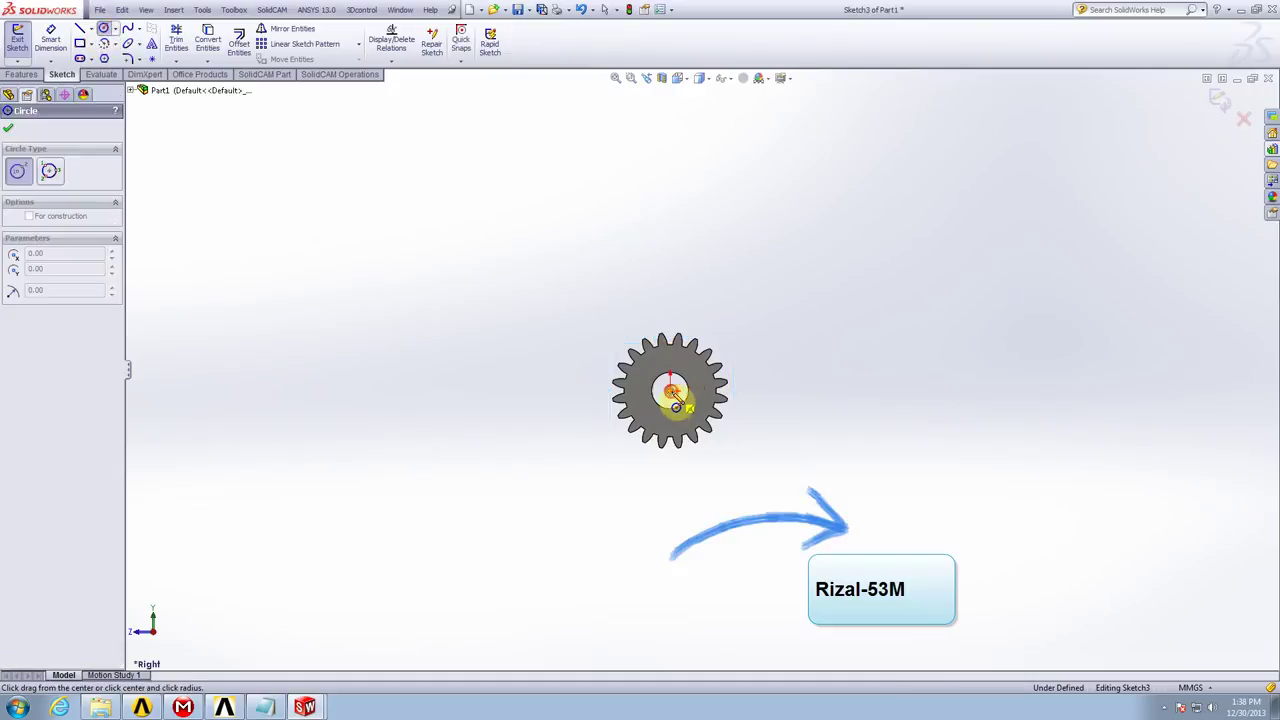
pyautogui.click(744, 379)
pyautogui.scroll(-3, 702, 375)
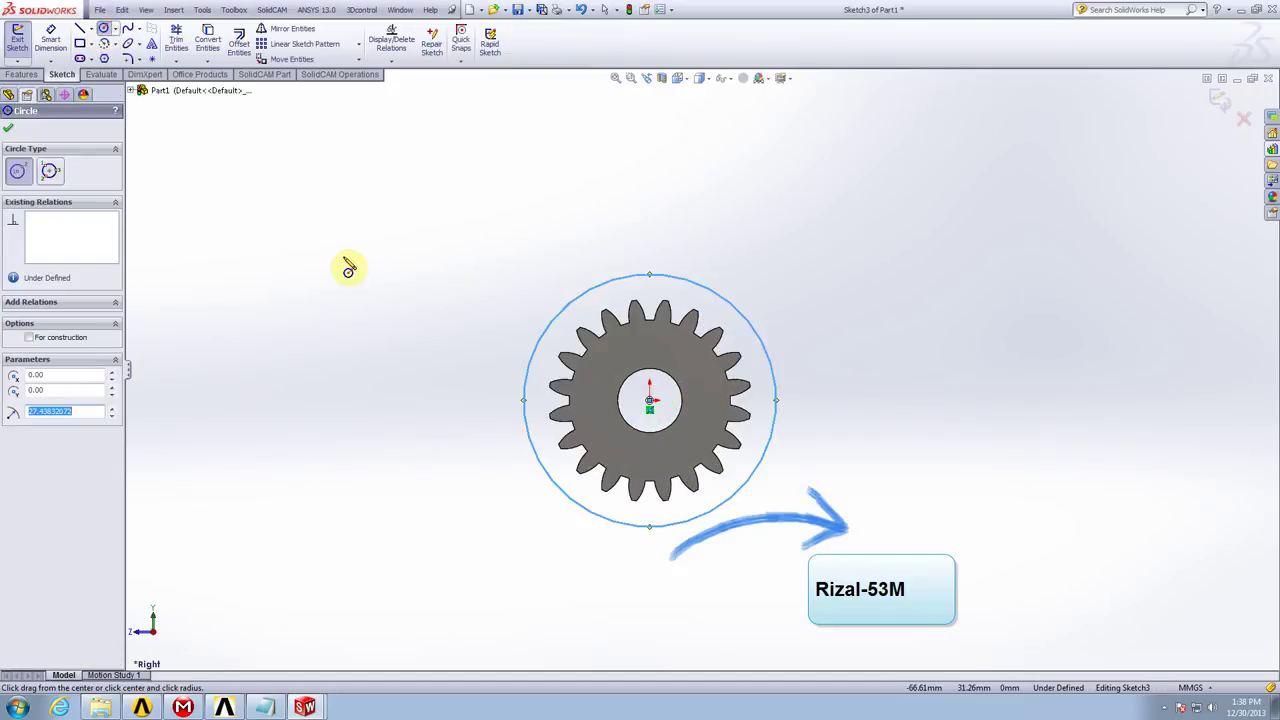
# Dimension the circle to a 60 mm diameter and start an Extruded Boss/Base
pyautogui.click(50, 40)
pyautogui.click(693, 281)
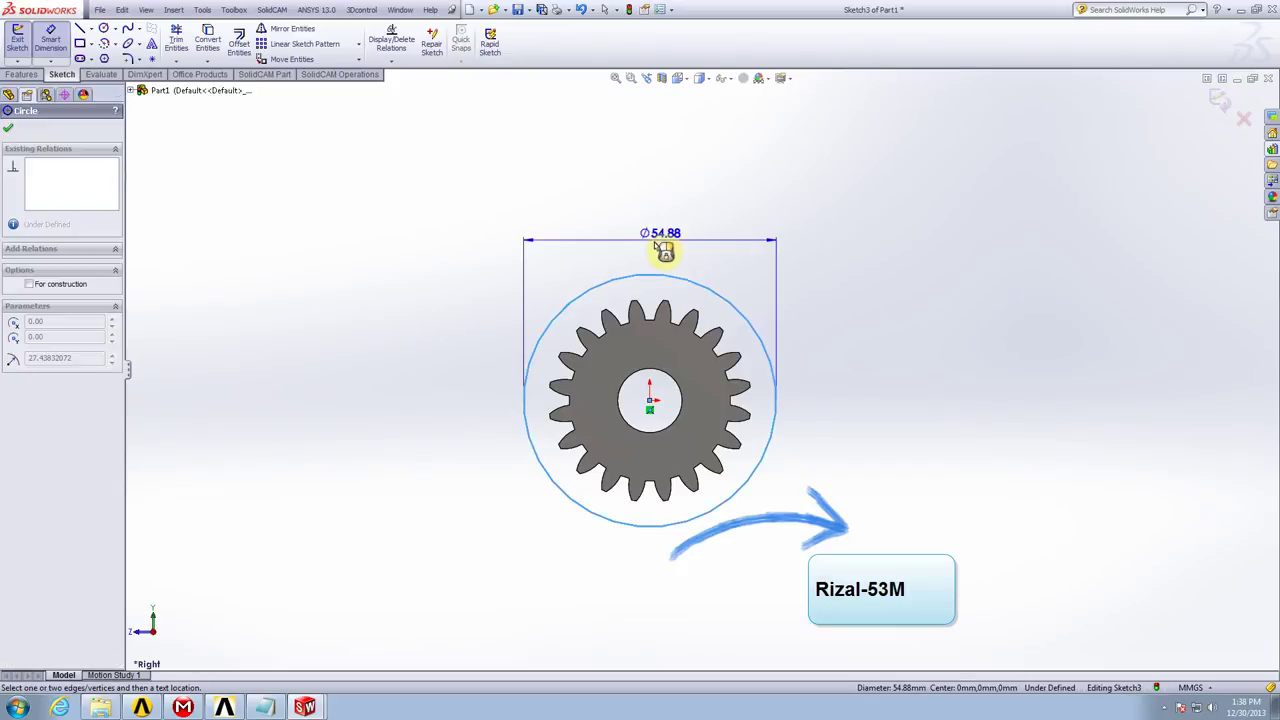
pyautogui.click(655, 246)
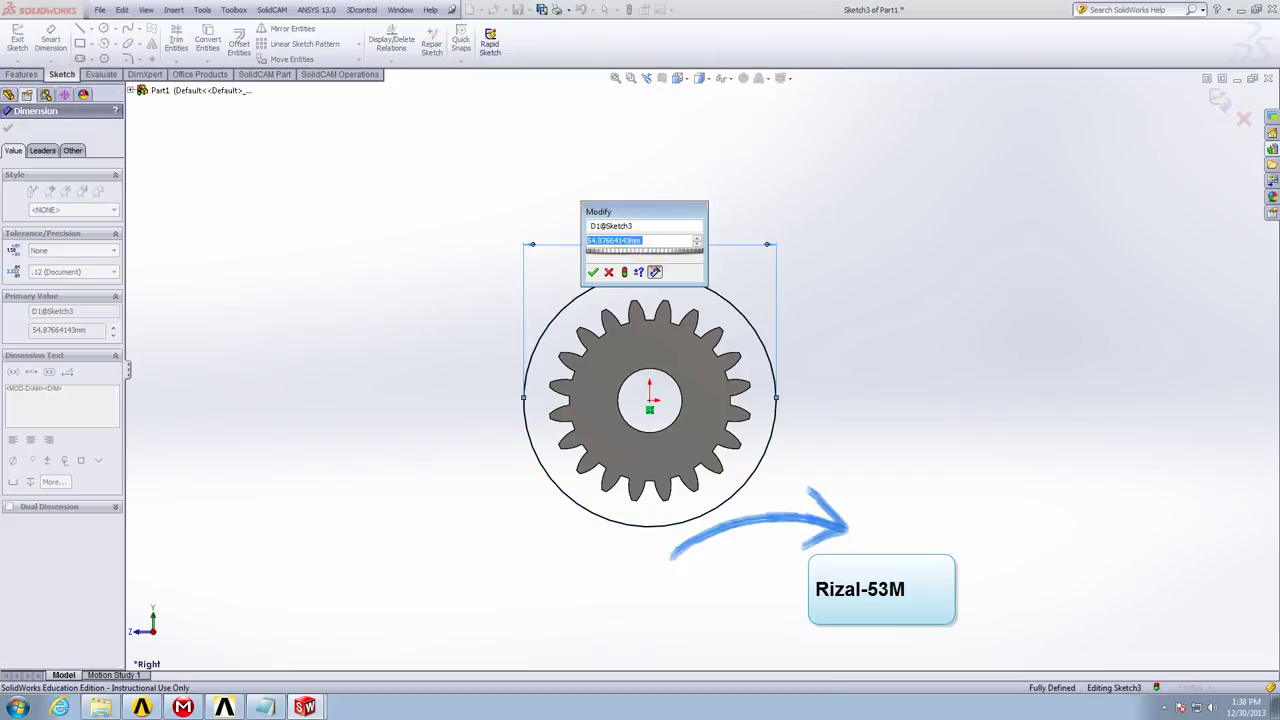
pyautogui.write('60')
pyautogui.press('Return')
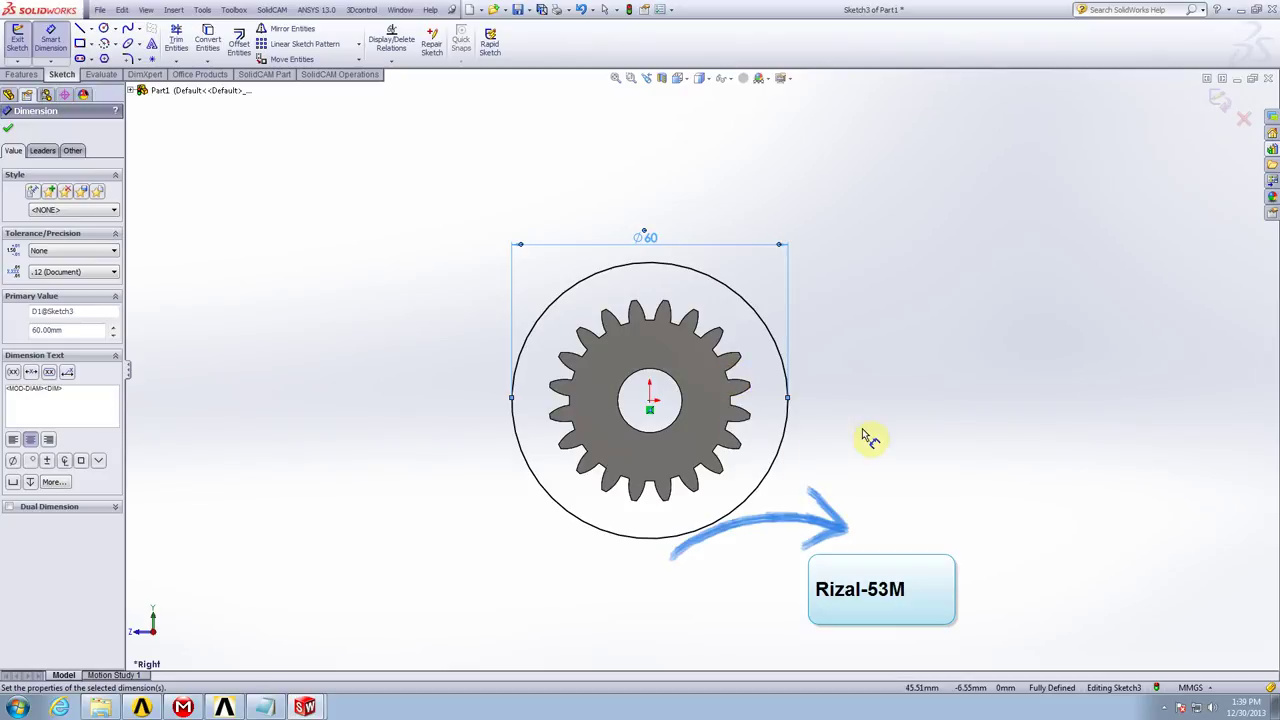
pyautogui.moveTo(872, 425)
pyautogui.mouseDown(button='middle')
pyautogui.moveTo(834, 423)
pyautogui.moveTo(796, 445)
pyautogui.mouseUp(button='middle')
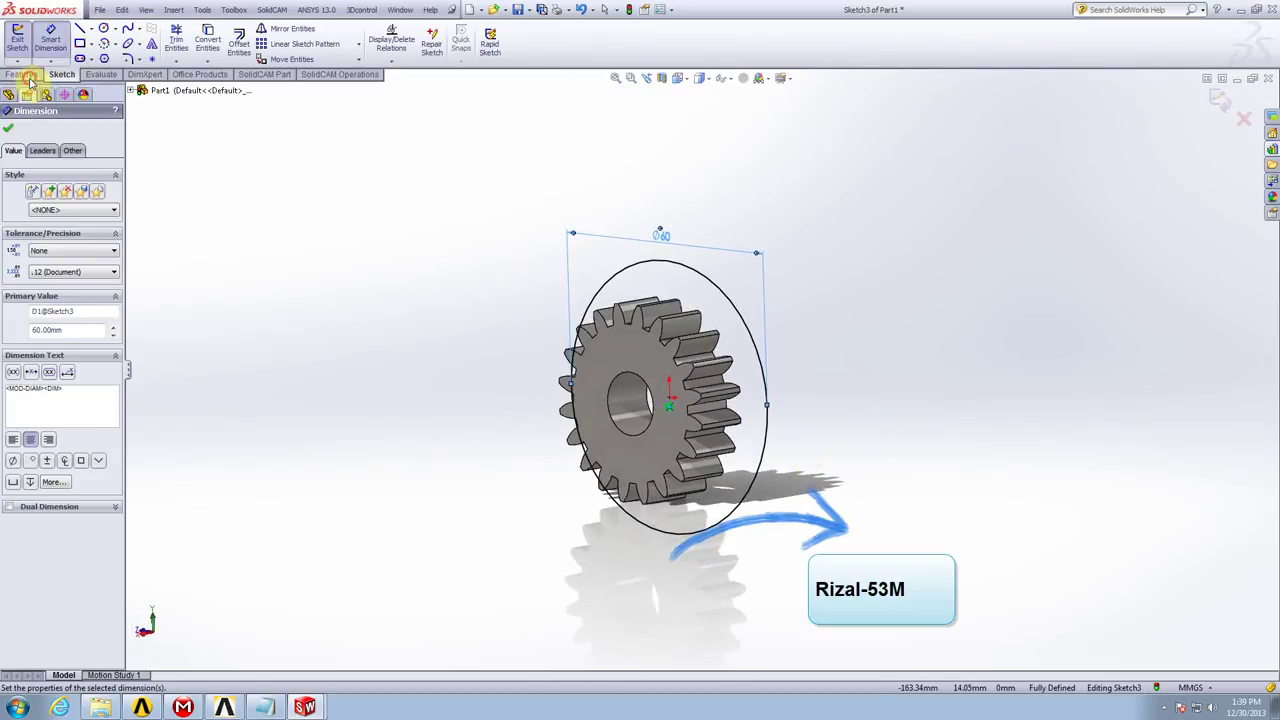
pyautogui.click(22, 74)
pyautogui.click(22, 44)
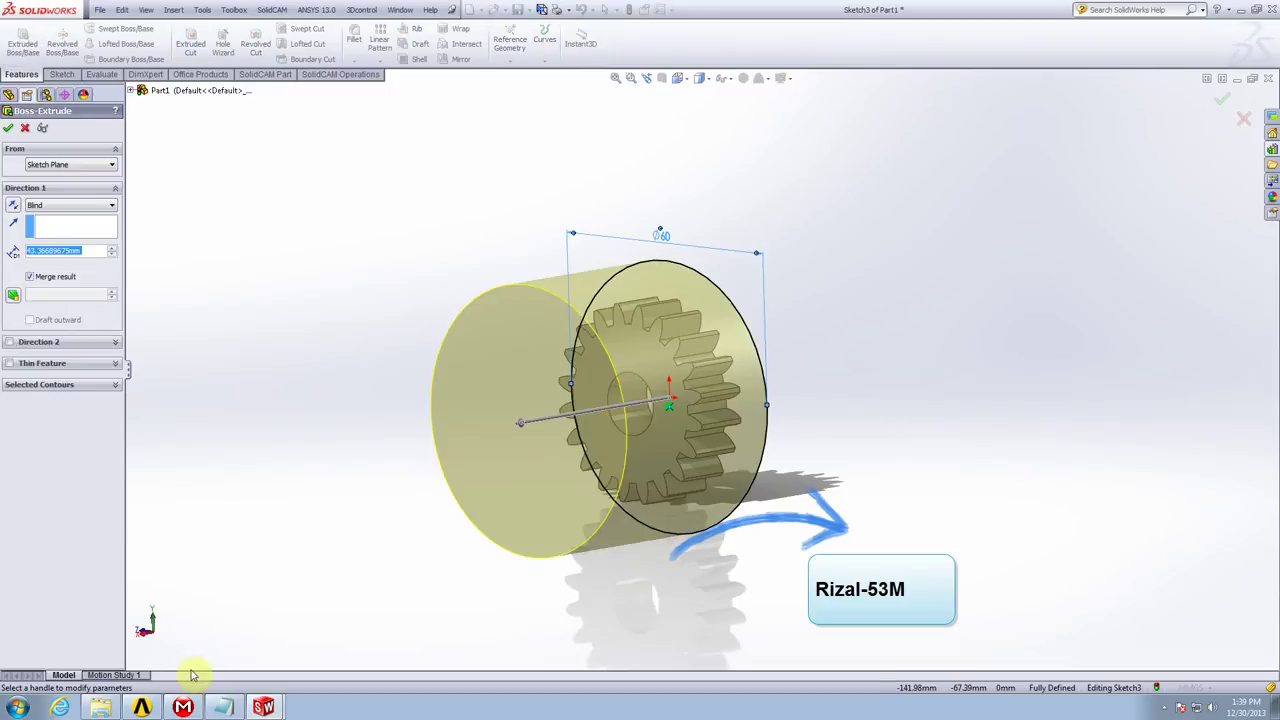
# Extrude the 60 mm circle into a disc about 12.4 mm thick as Boss-Extrude2
pyautogui.click(145, 637)
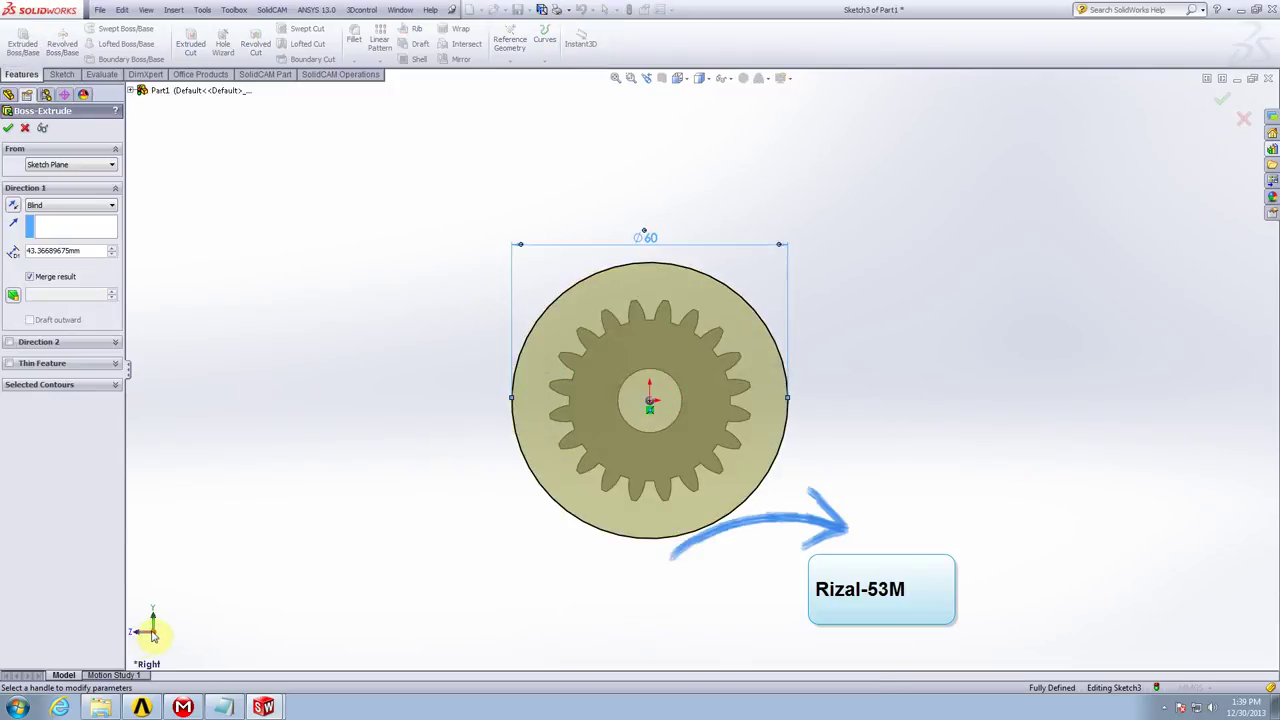
pyautogui.click(139, 642)
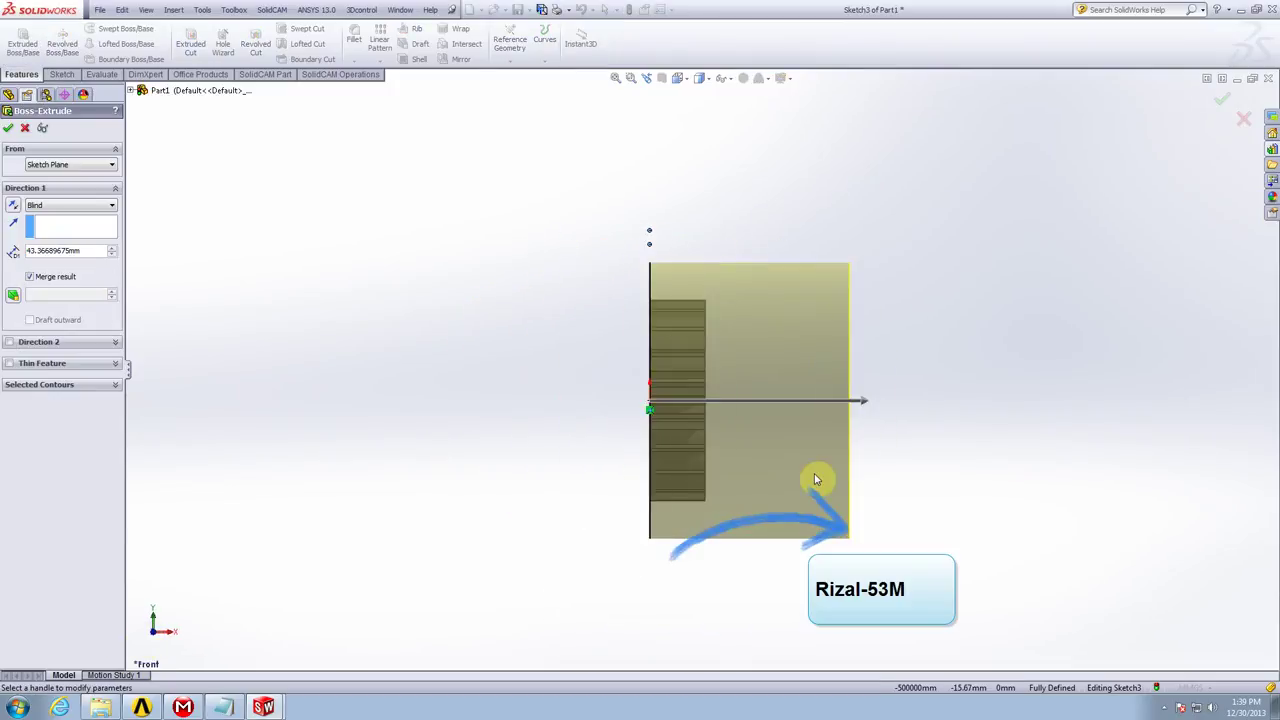
pyautogui.scroll(-3, 768, 372)
pyautogui.moveTo(966, 460); pyautogui.dragTo(645, 466)
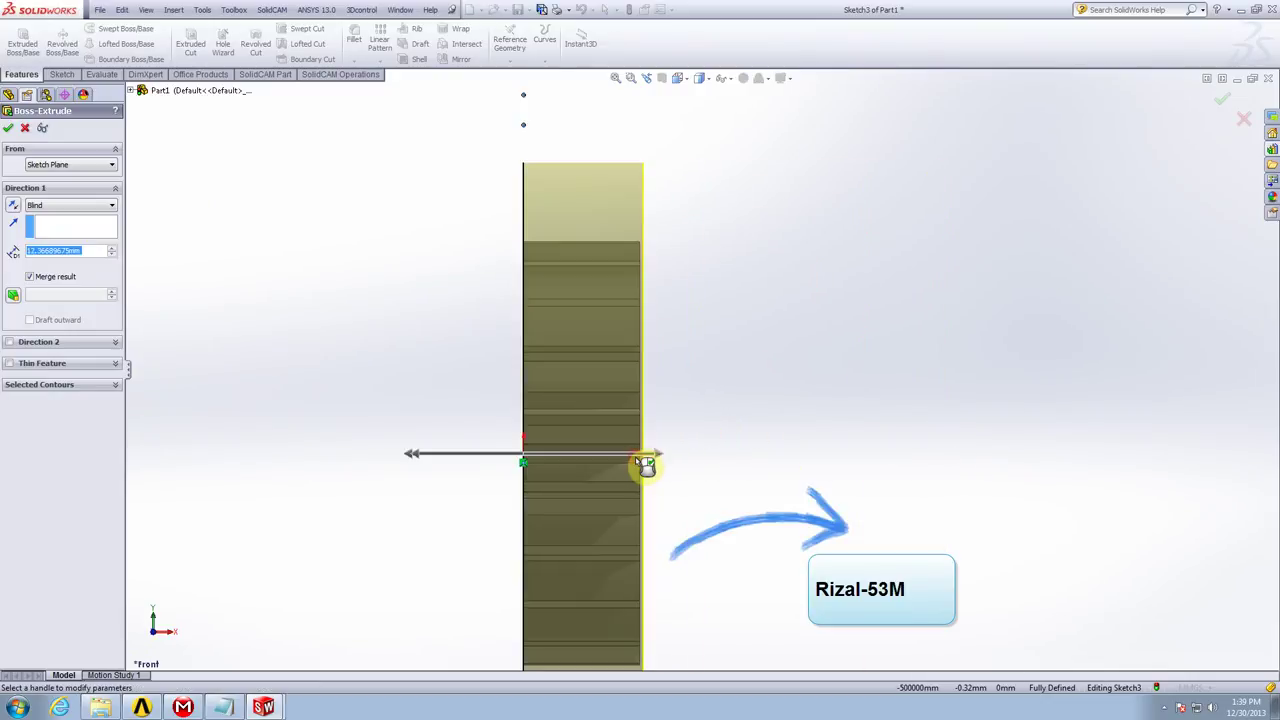
pyautogui.press('Return')
pyautogui.moveTo(766, 460)
pyautogui.mouseDown(button='middle')
pyautogui.moveTo(851, 446)
pyautogui.moveTo(728, 472)
pyautogui.moveTo(851, 480)
pyautogui.moveTo(571, 361)
pyautogui.mouseUp(button='middle')
# Turn the view toward the disc and check the Insert menu, where Combine is greyed out
pyautogui.click(450, 390)
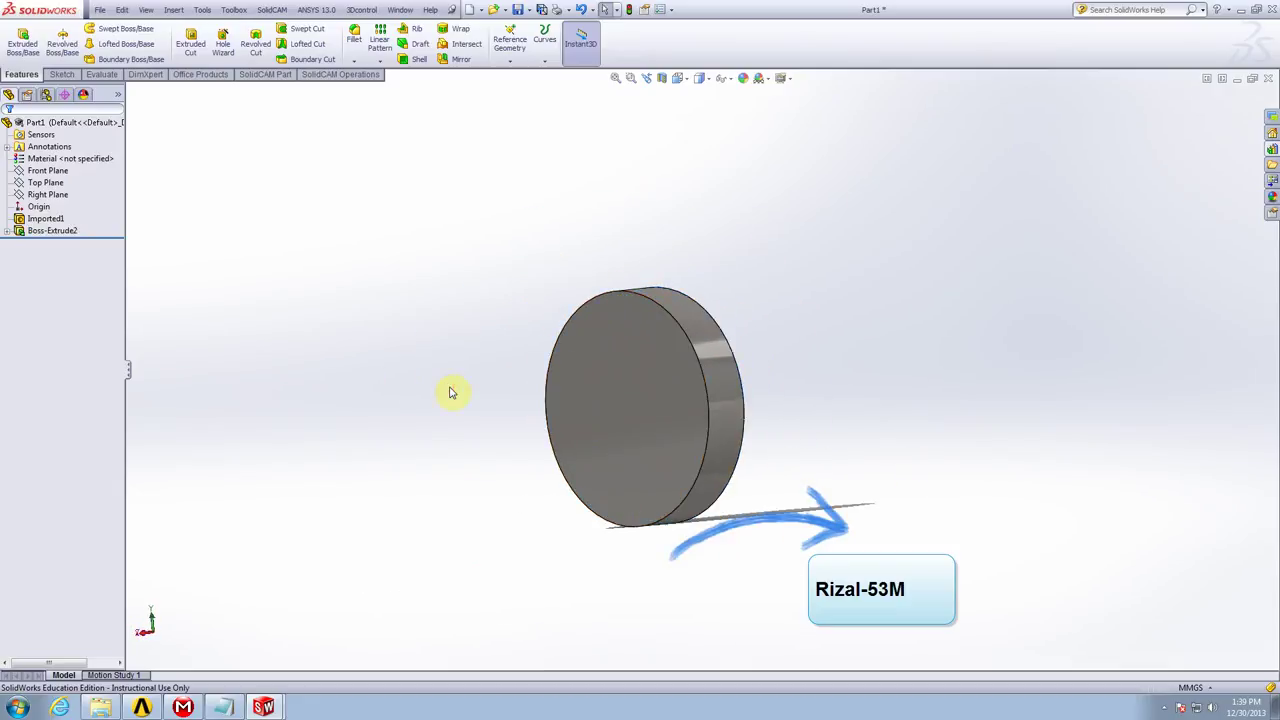
pyautogui.moveTo(489, 419)
pyautogui.mouseDown(button='middle')
pyautogui.moveTo(794, 429)
pyautogui.moveTo(786, 331)
pyautogui.moveTo(740, 425)
pyautogui.moveTo(709, 400)
pyautogui.moveTo(692, 318)
pyautogui.mouseUp(button='middle')
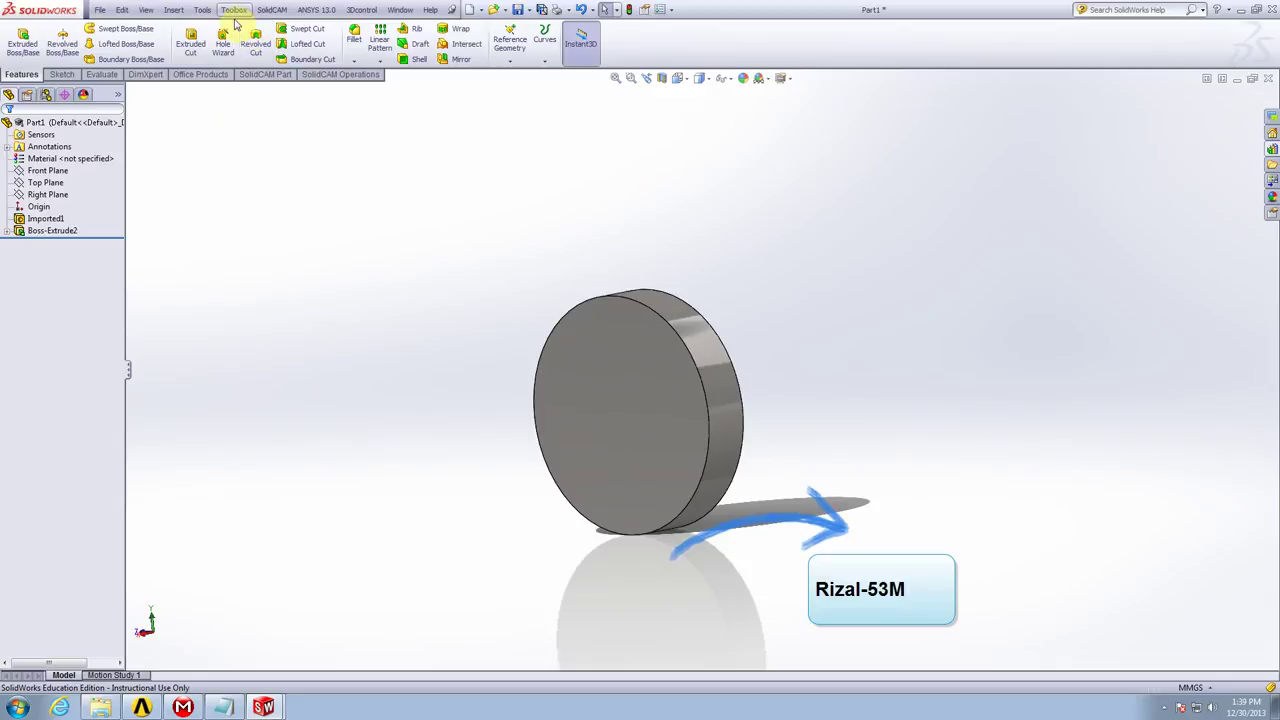
pyautogui.click(172, 12)
pyautogui.moveTo(198, 54)
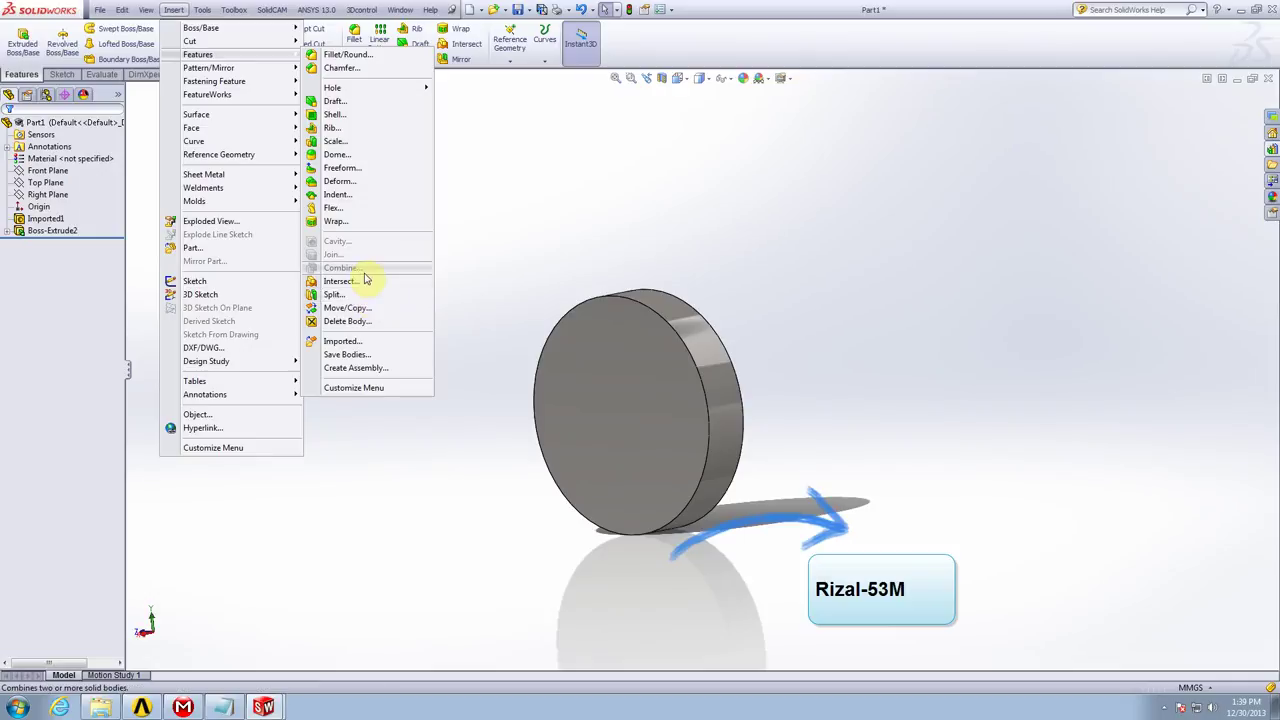
# Edit Boss-Extrude2 with Merge result turned off so the disc stays separate from the gear
pyautogui.click(143, 260)
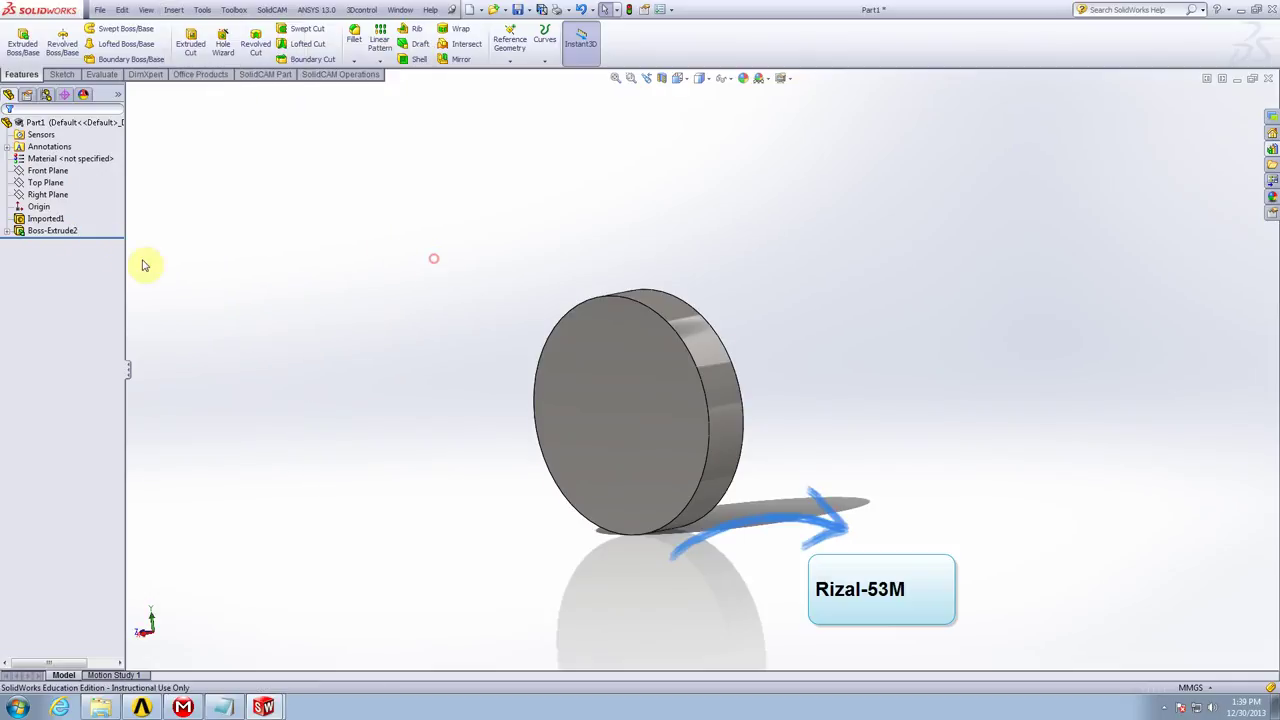
pyautogui.rightClick(52, 230)
pyautogui.click(61, 191)
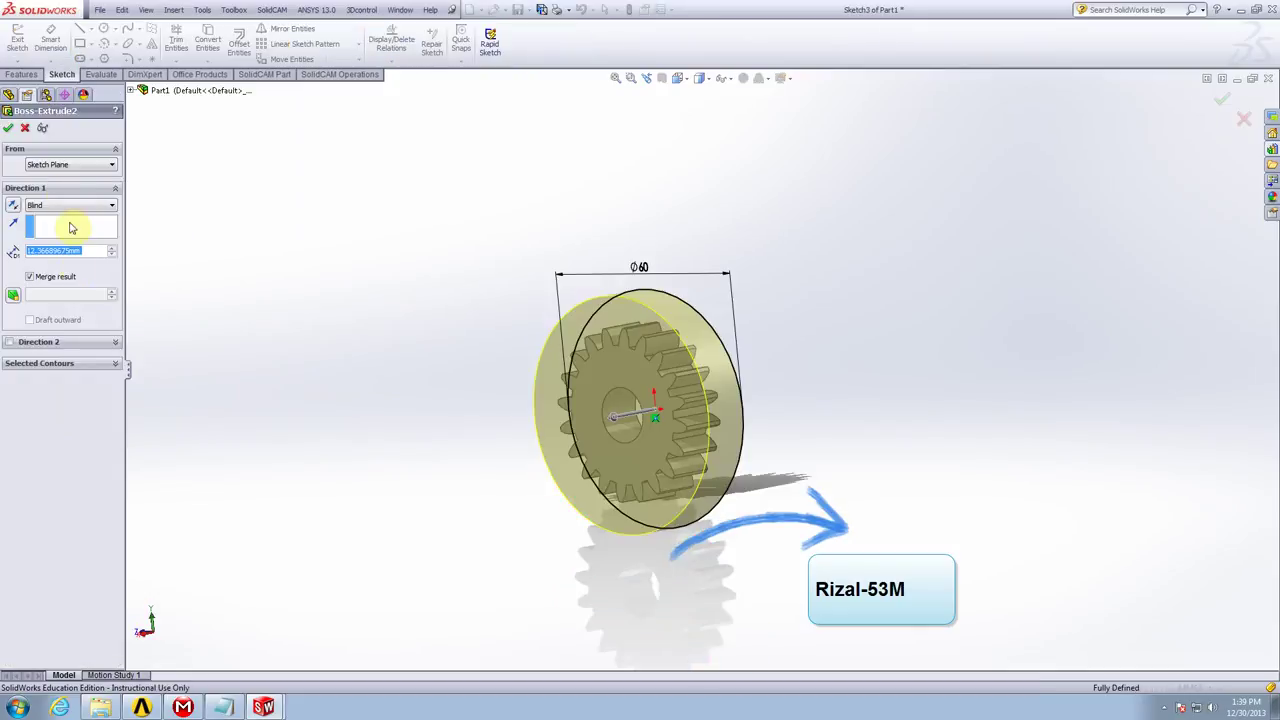
pyautogui.click(30, 280)
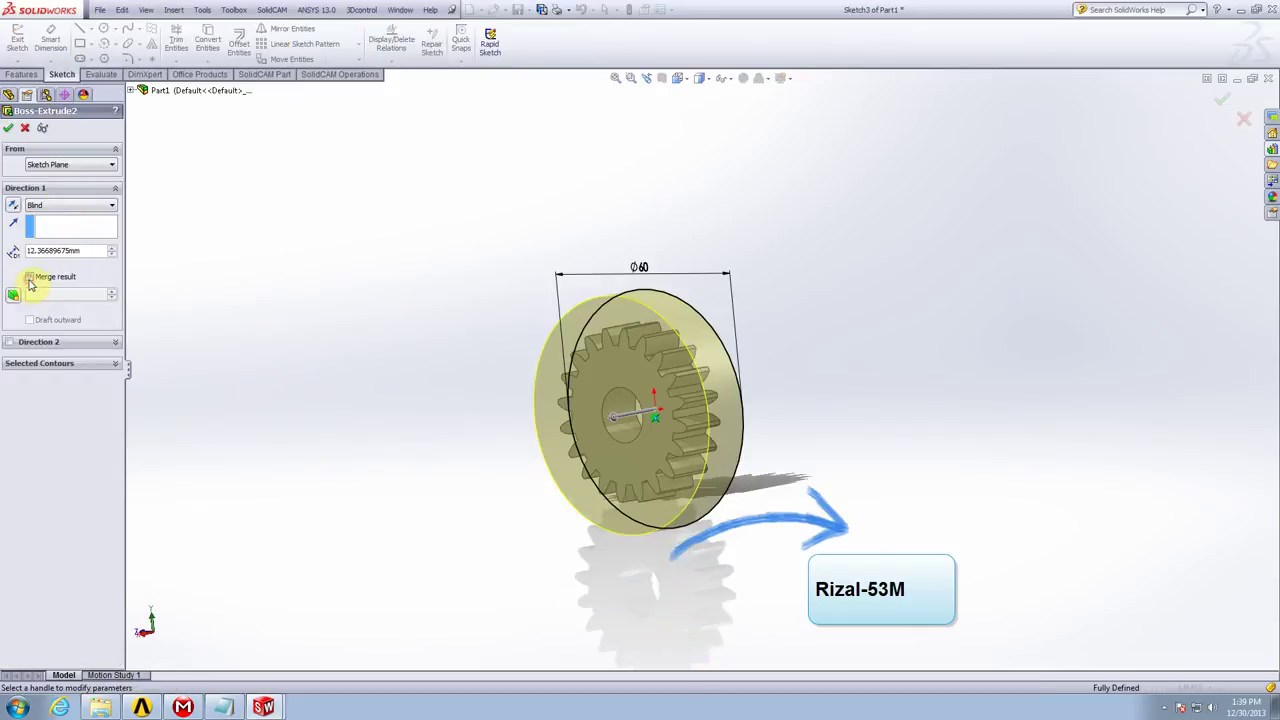
pyautogui.click(7, 129)
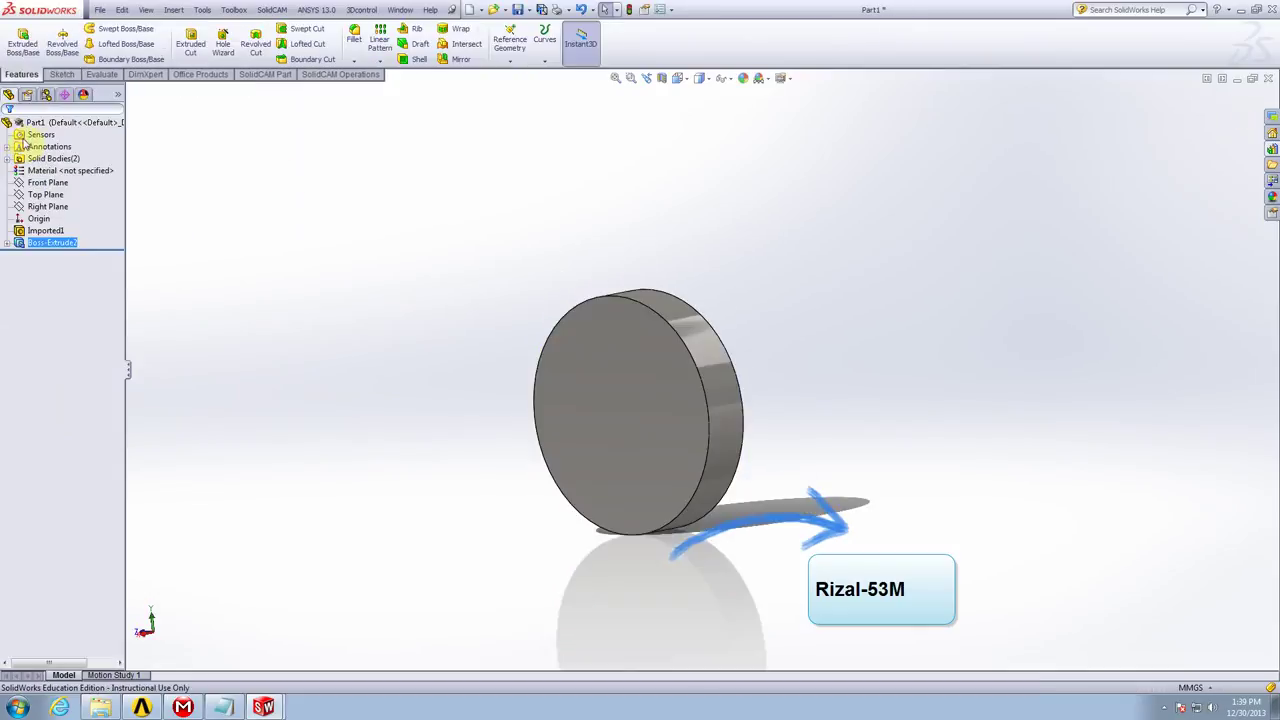
# Start a Combine set to Subtract with the Boss-Extrude2 disc as the main body
pyautogui.click(200, 12)
pyautogui.moveTo(174, 10)
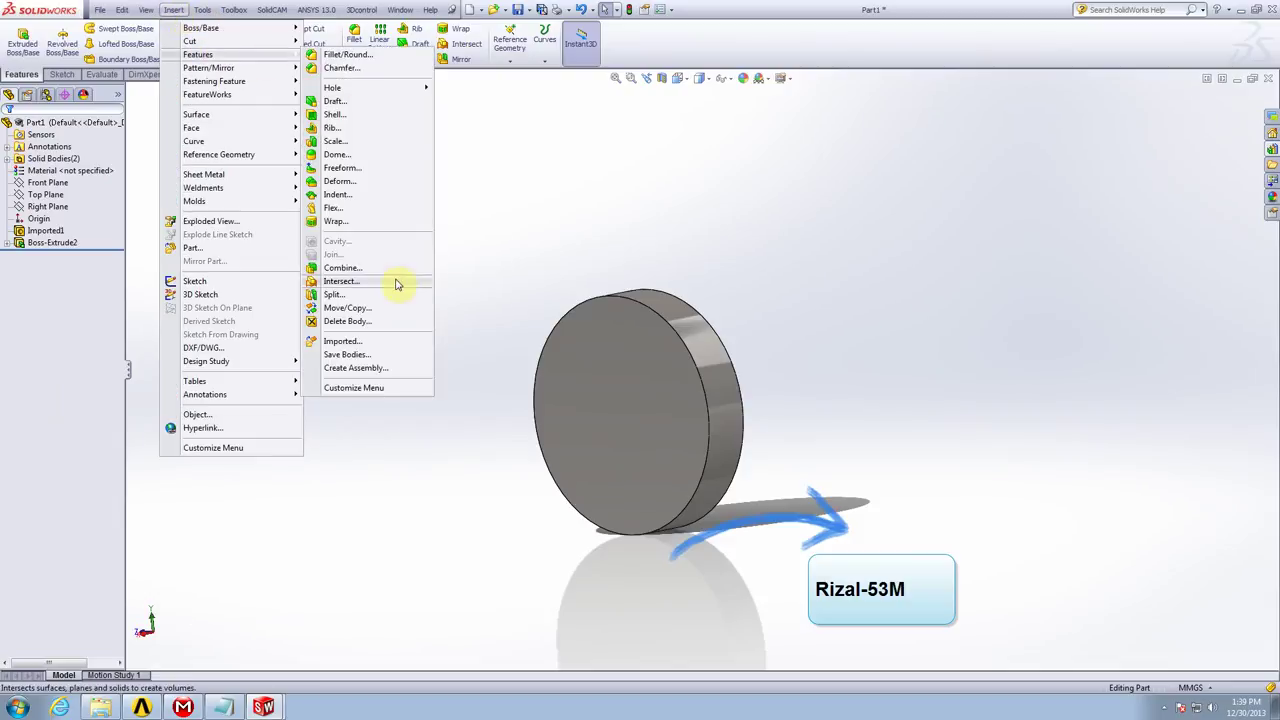
pyautogui.click(371, 275)
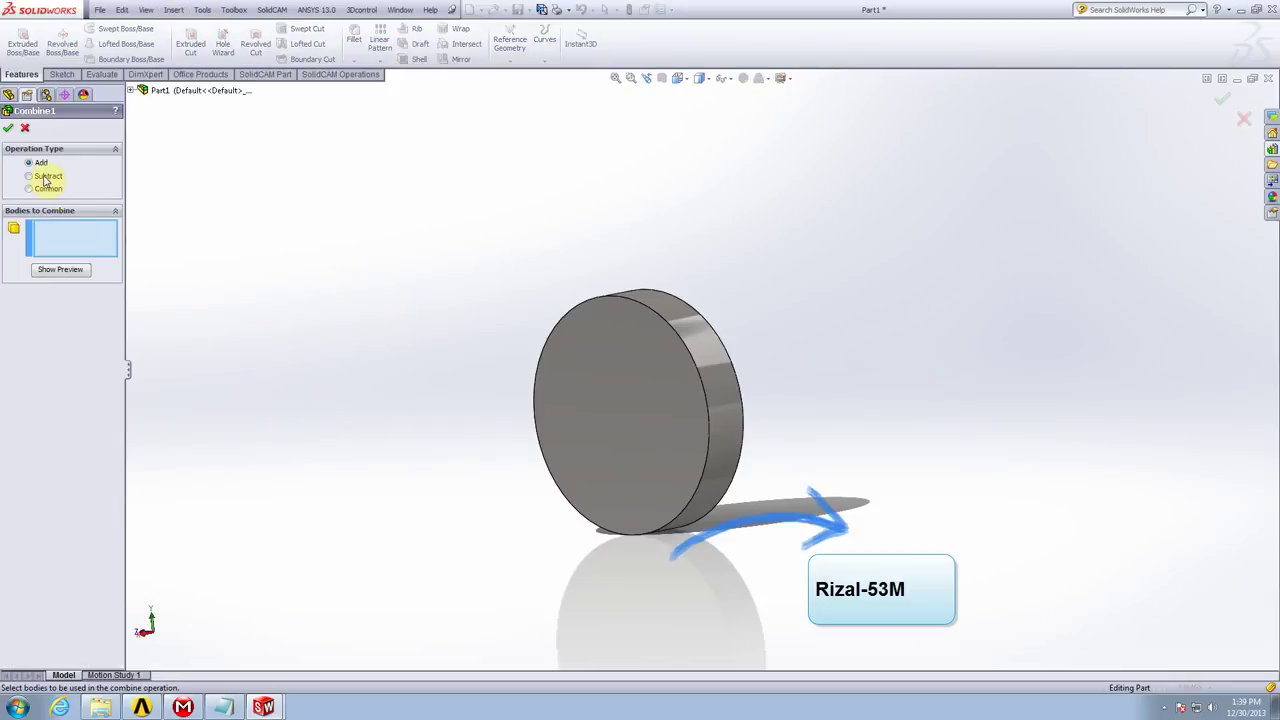
pyautogui.click(45, 178)
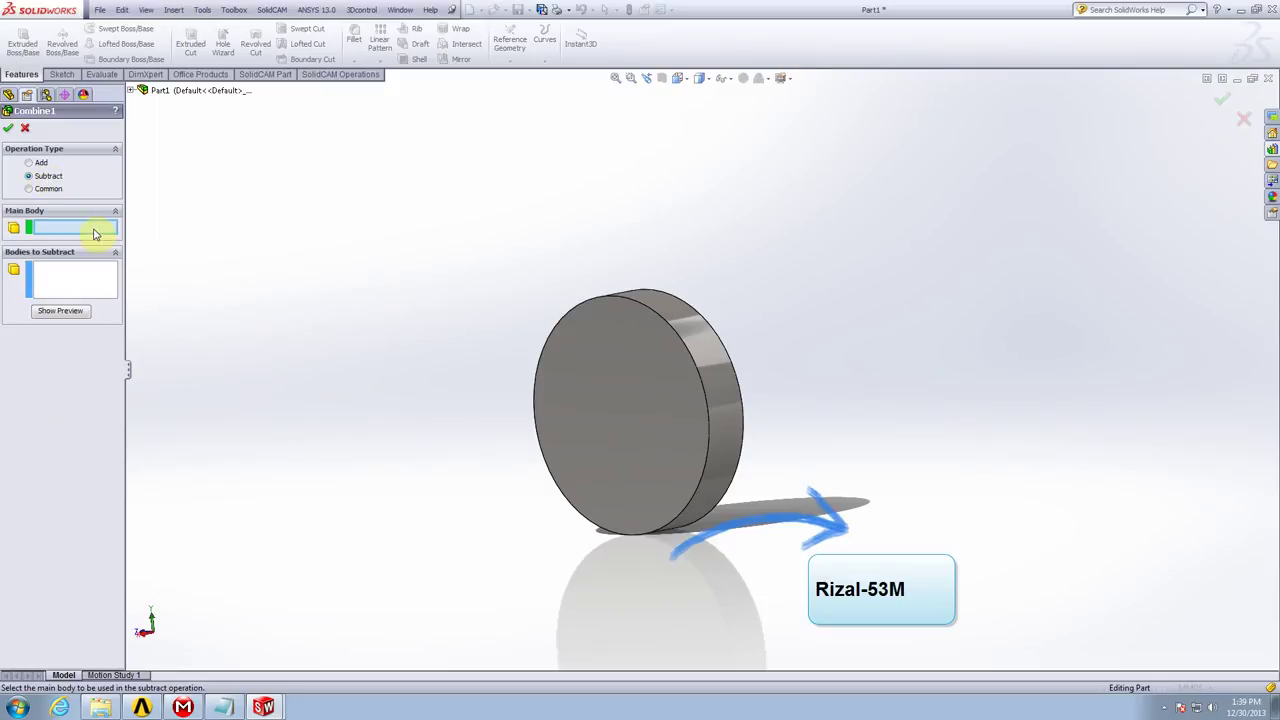
pyautogui.click(697, 458)
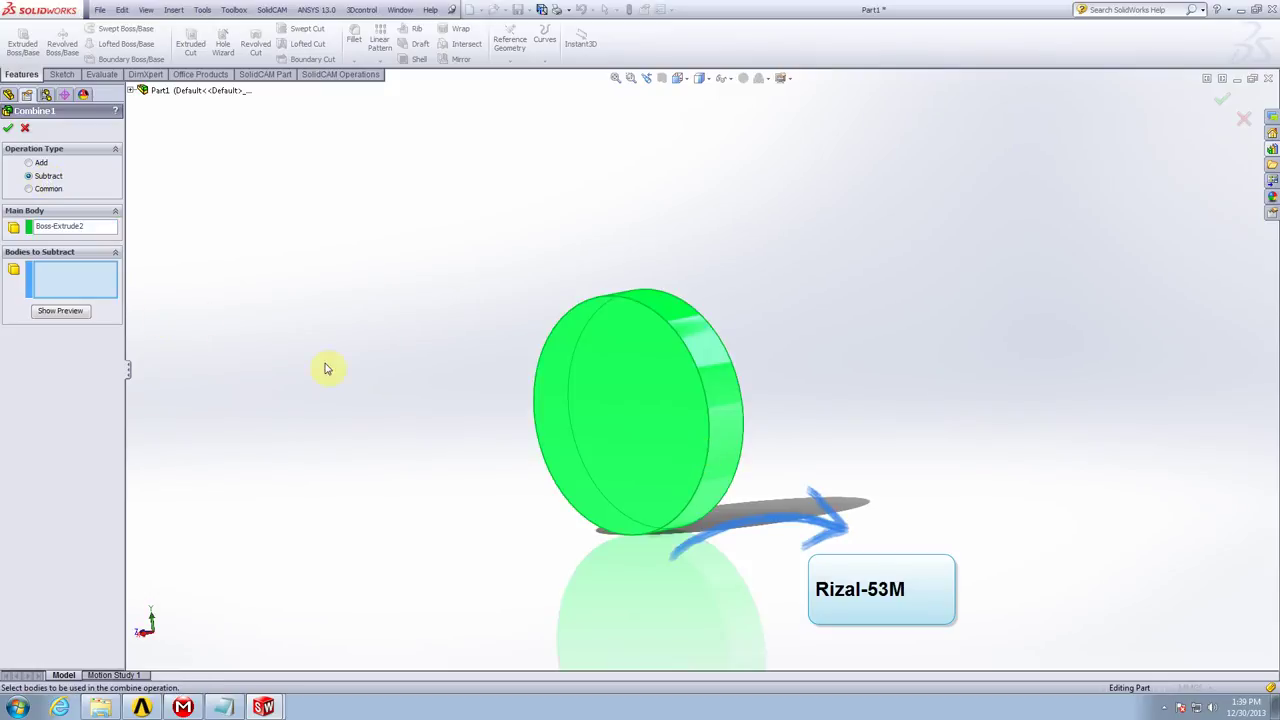
# Try picking the Imported1 feature from the flyout tree as the body to subtract
pyautogui.click(130, 90)
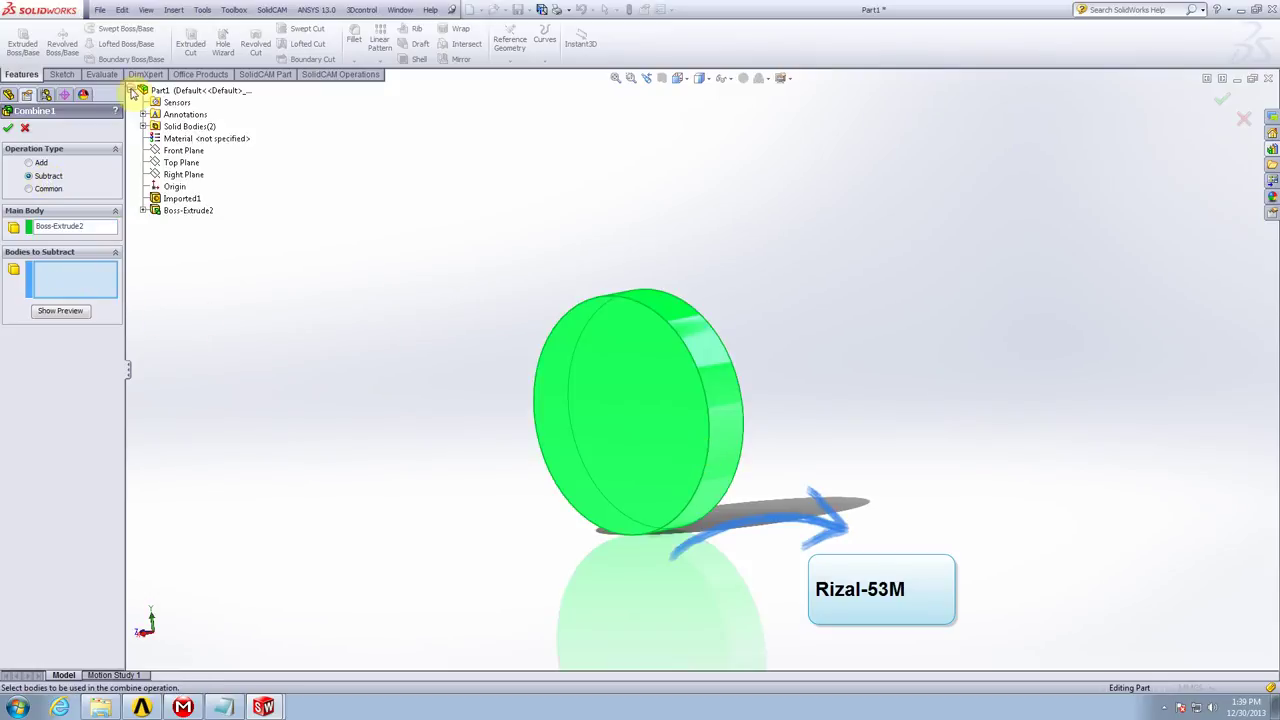
pyautogui.click(182, 199)
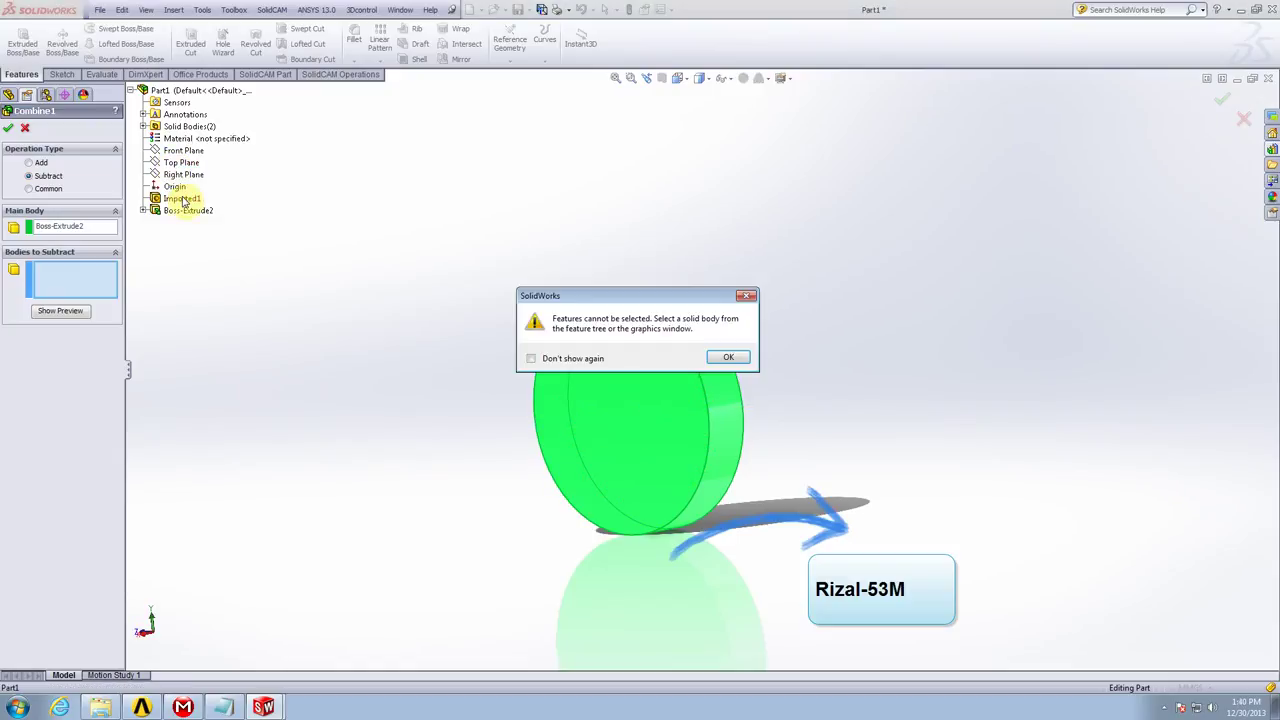
pyautogui.click(183, 200)
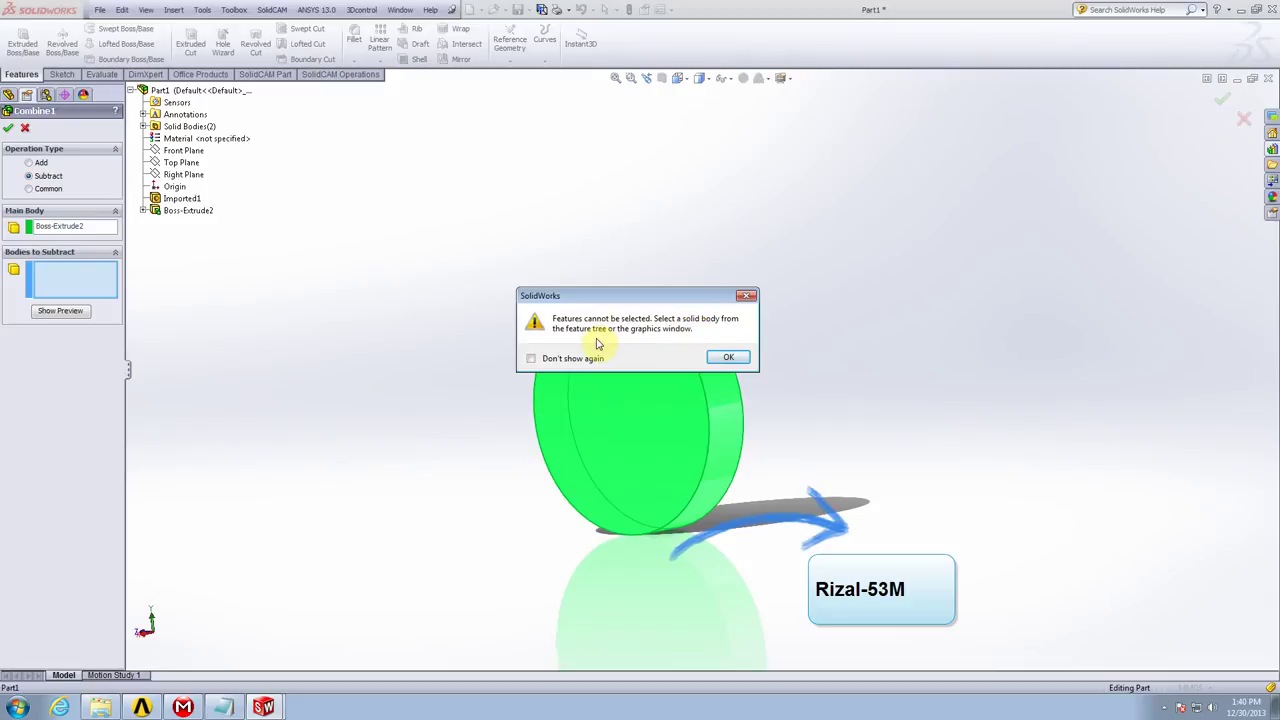
# Dismiss the warning and subtract the gear body, picked in the graphics area, from the disc
pyautogui.click(731, 358)
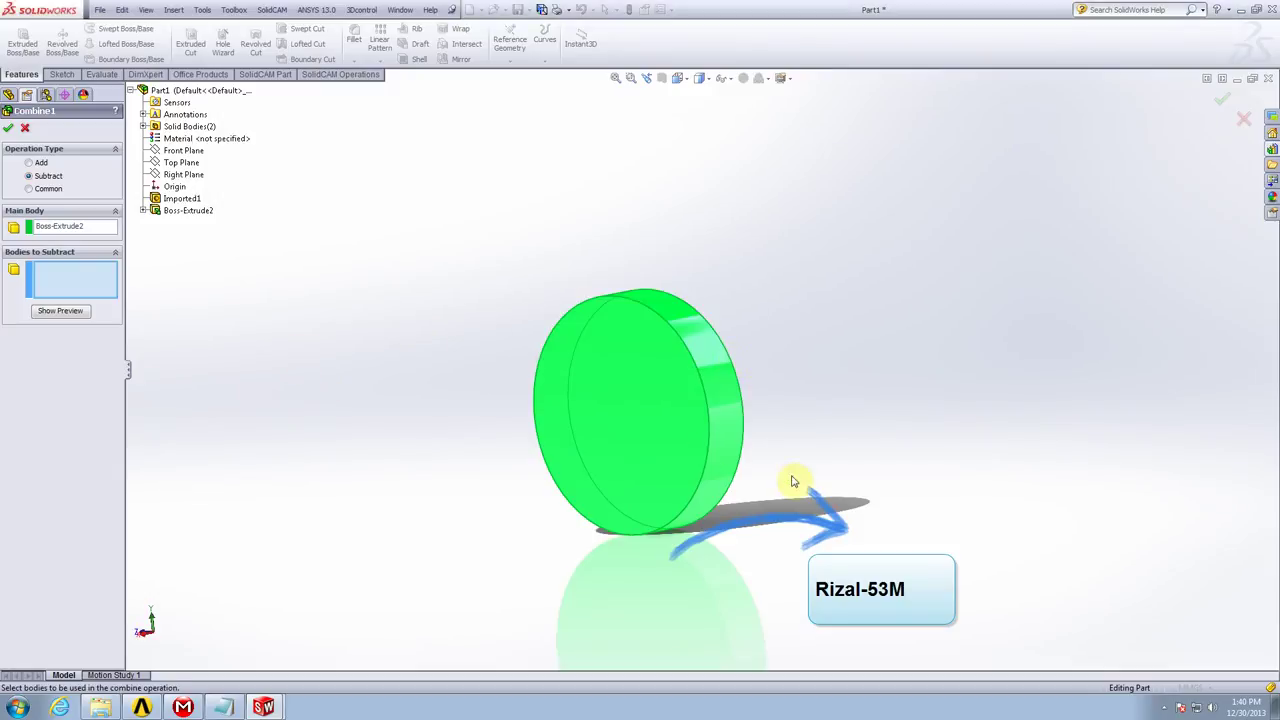
pyautogui.moveTo(792, 481)
pyautogui.mouseDown(button='middle')
pyautogui.moveTo(580, 537)
pyautogui.moveTo(677, 443)
pyautogui.moveTo(780, 503)
pyautogui.moveTo(743, 503)
pyautogui.moveTo(1019, 506)
pyautogui.moveTo(1006, 560)
pyautogui.mouseUp(button='middle')
pyautogui.click(677, 443)
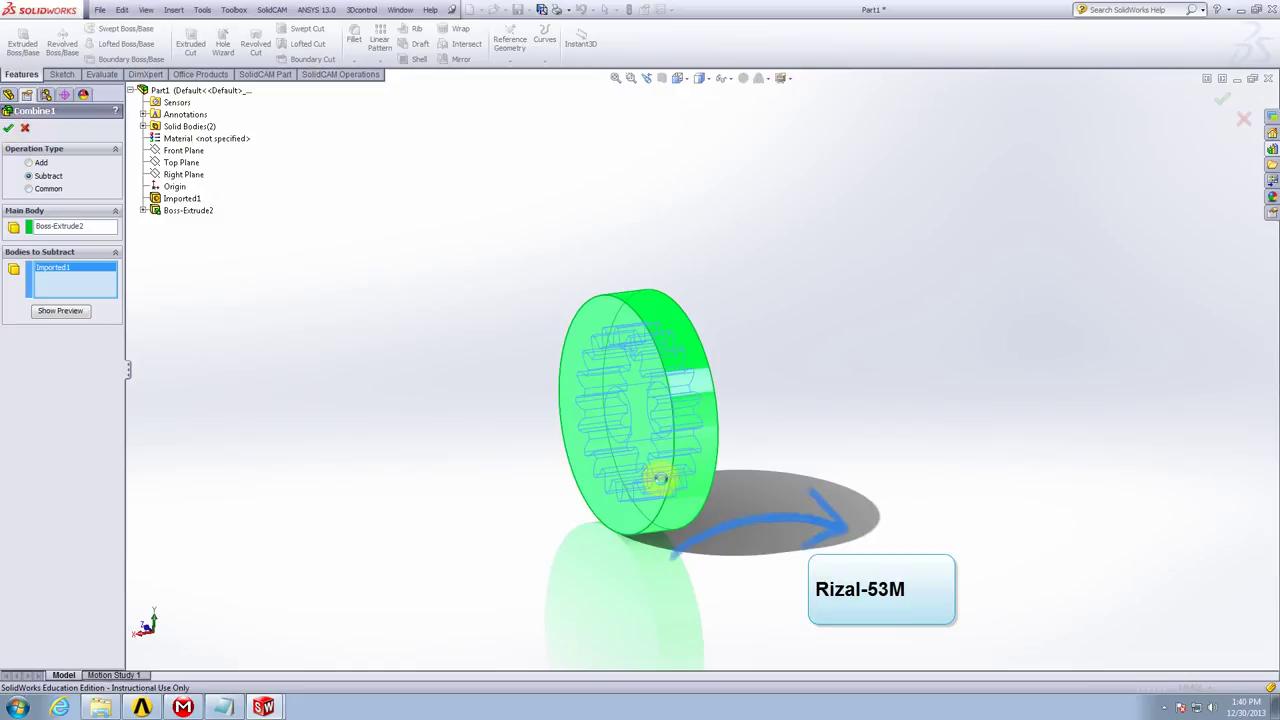
pyautogui.press('Return')
# Orbit and zoom the combined part to inspect the toothed opening
pyautogui.moveTo(780, 525)
pyautogui.mouseDown(button='middle')
pyautogui.moveTo(676, 530)
pyautogui.moveTo(606, 557)
pyautogui.moveTo(654, 609)
pyautogui.mouseUp(button='middle')
pyautogui.scroll(-3, 660, 418)
pyautogui.scroll(3, 660, 418)
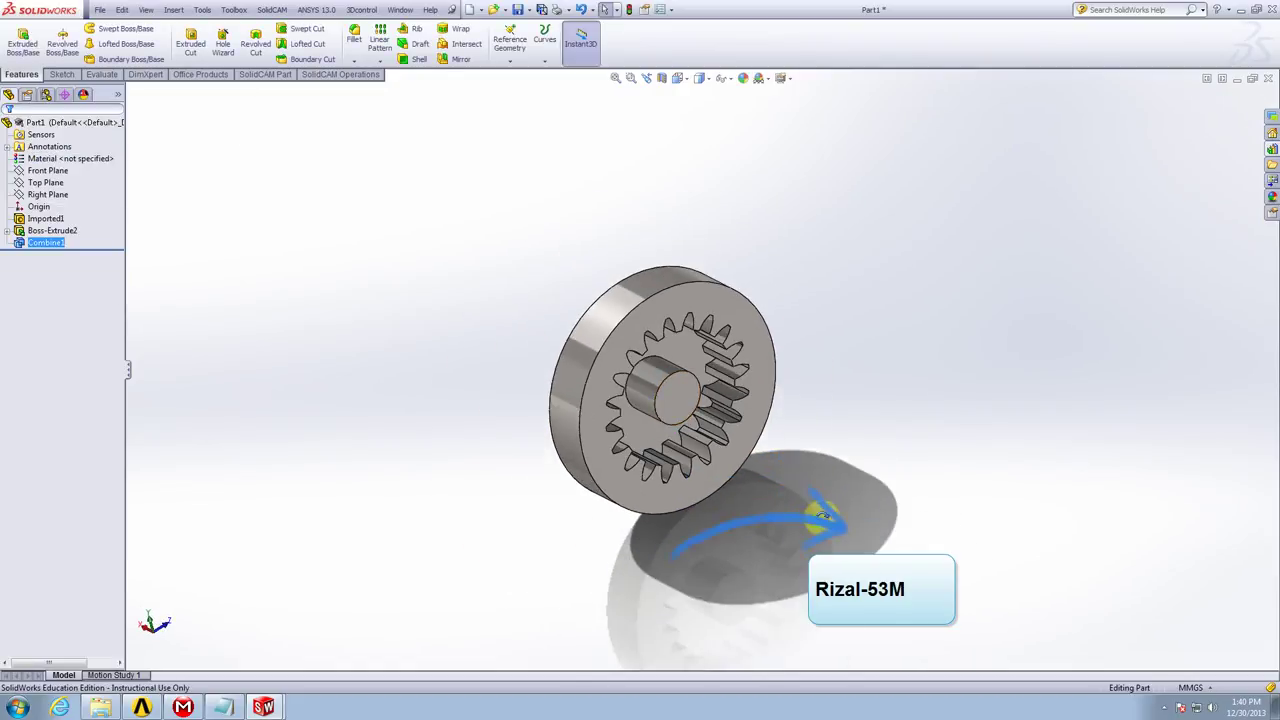
pyautogui.moveTo(820, 514)
pyautogui.mouseDown(button='middle')
pyautogui.moveTo(714, 443)
pyautogui.moveTo(700, 457)
pyautogui.moveTo(788, 476)
pyautogui.moveTo(771, 457)
pyautogui.moveTo(789, 496)
pyautogui.mouseUp(button='middle')
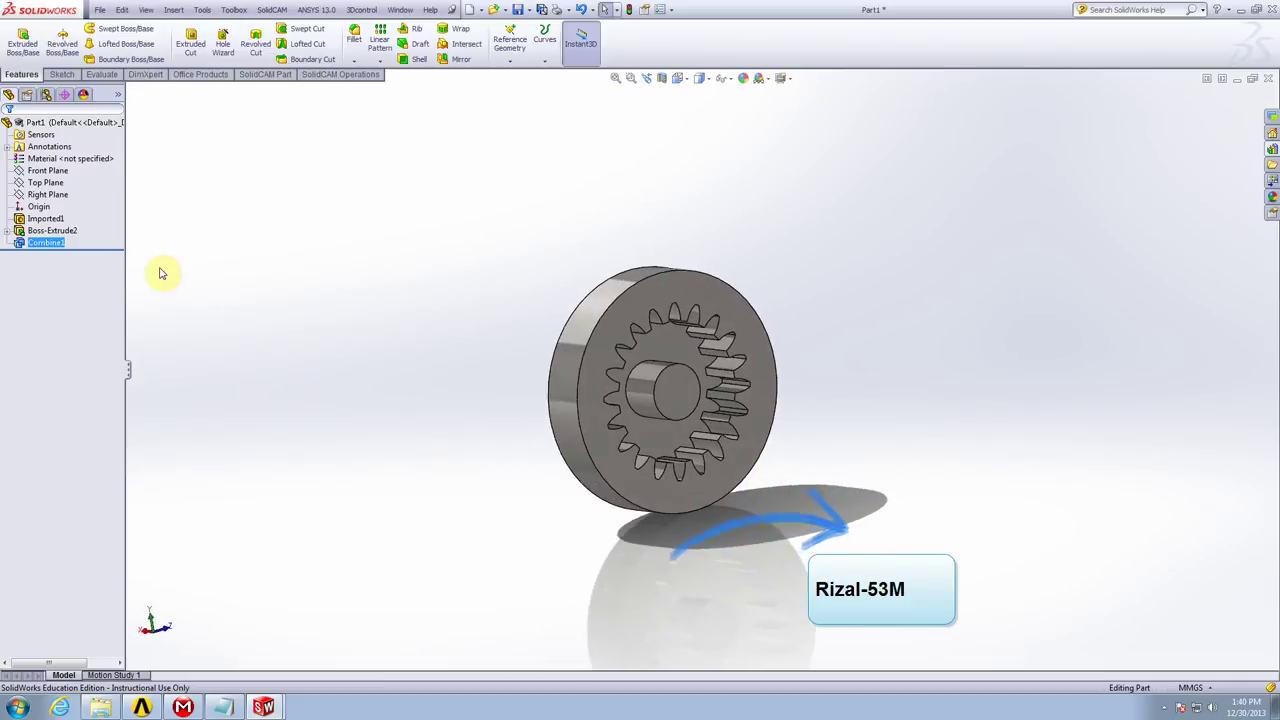
pyautogui.rightClick(43, 240)
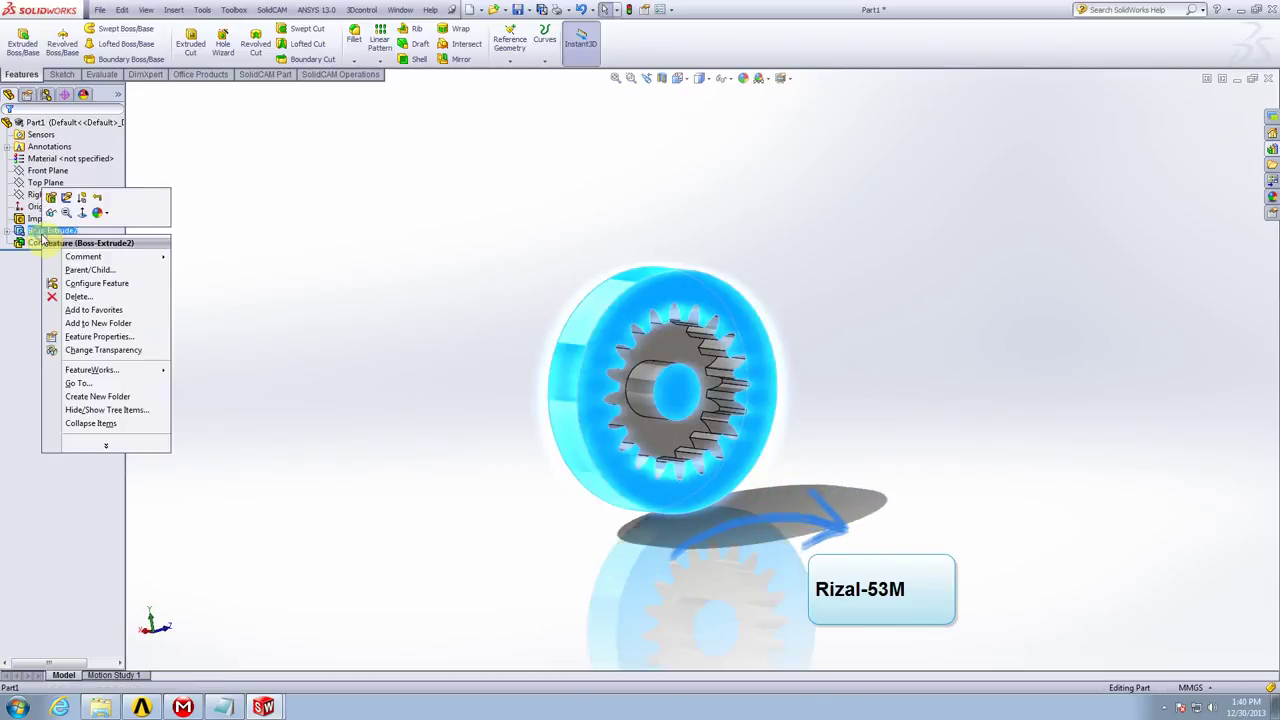
pyautogui.click(50, 205)
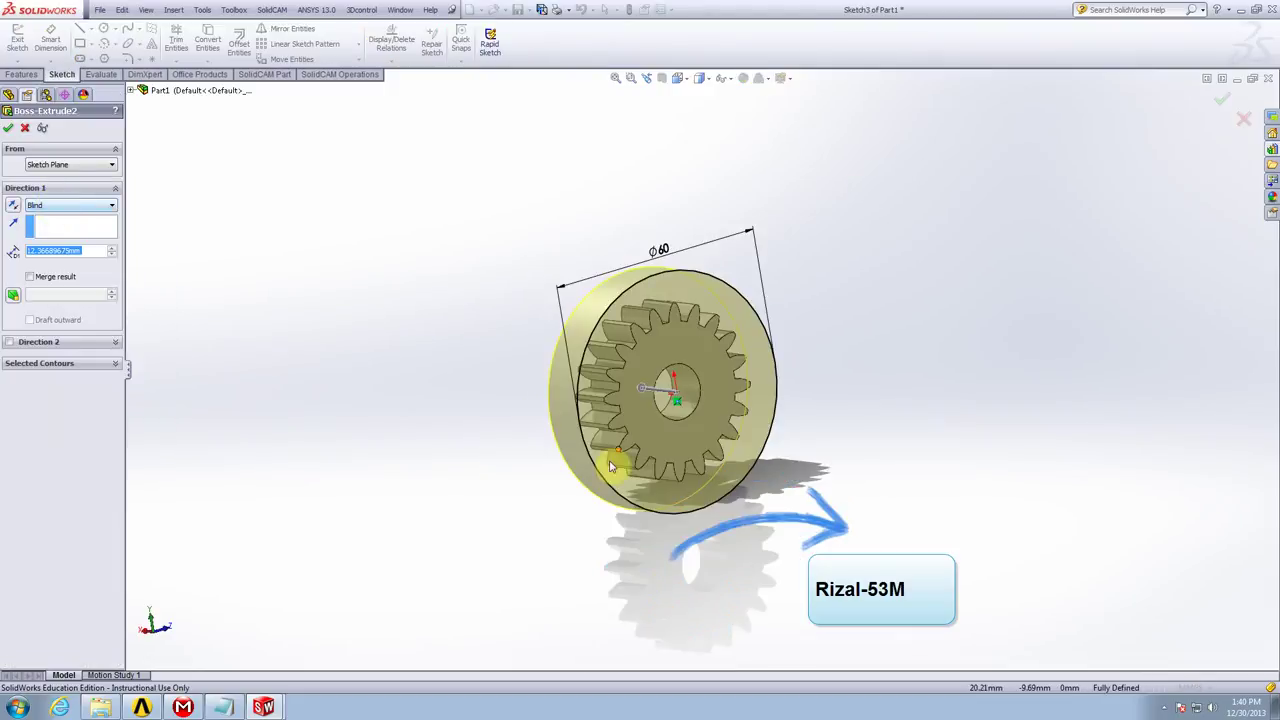
pyautogui.moveTo(612, 467); pyautogui.dragTo(632, 400, button='middle')
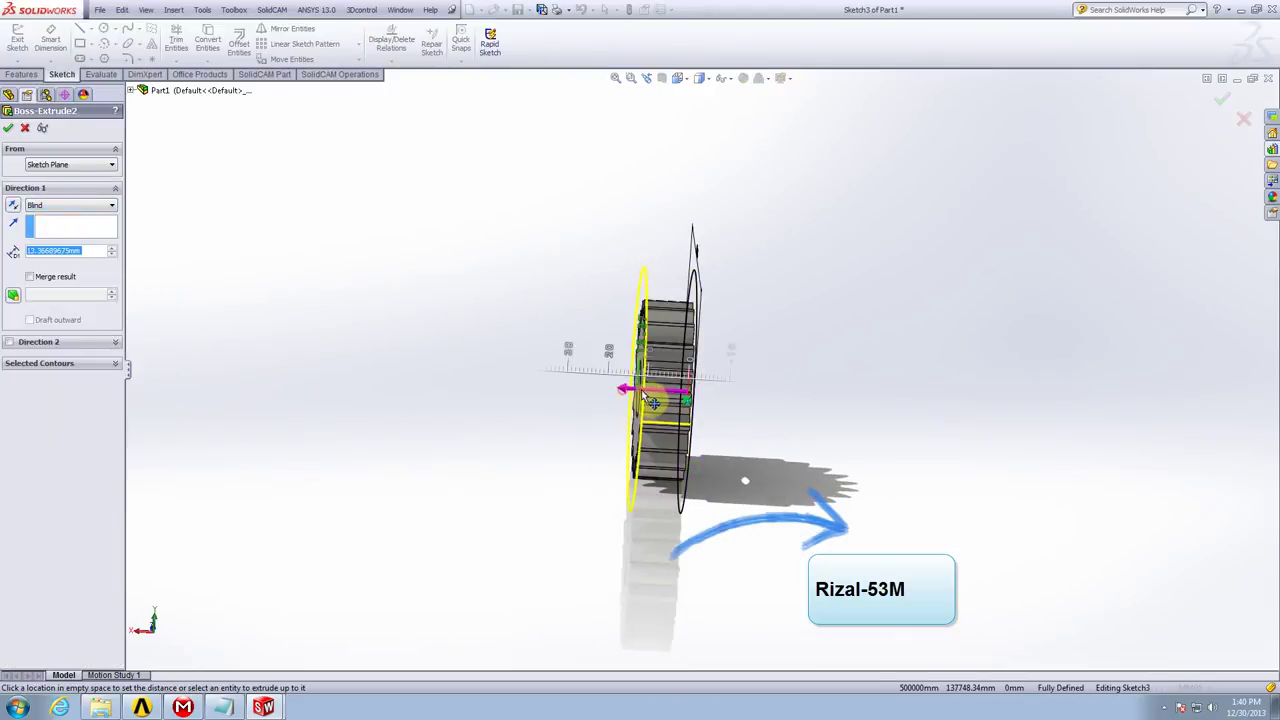
pyautogui.press('Return')
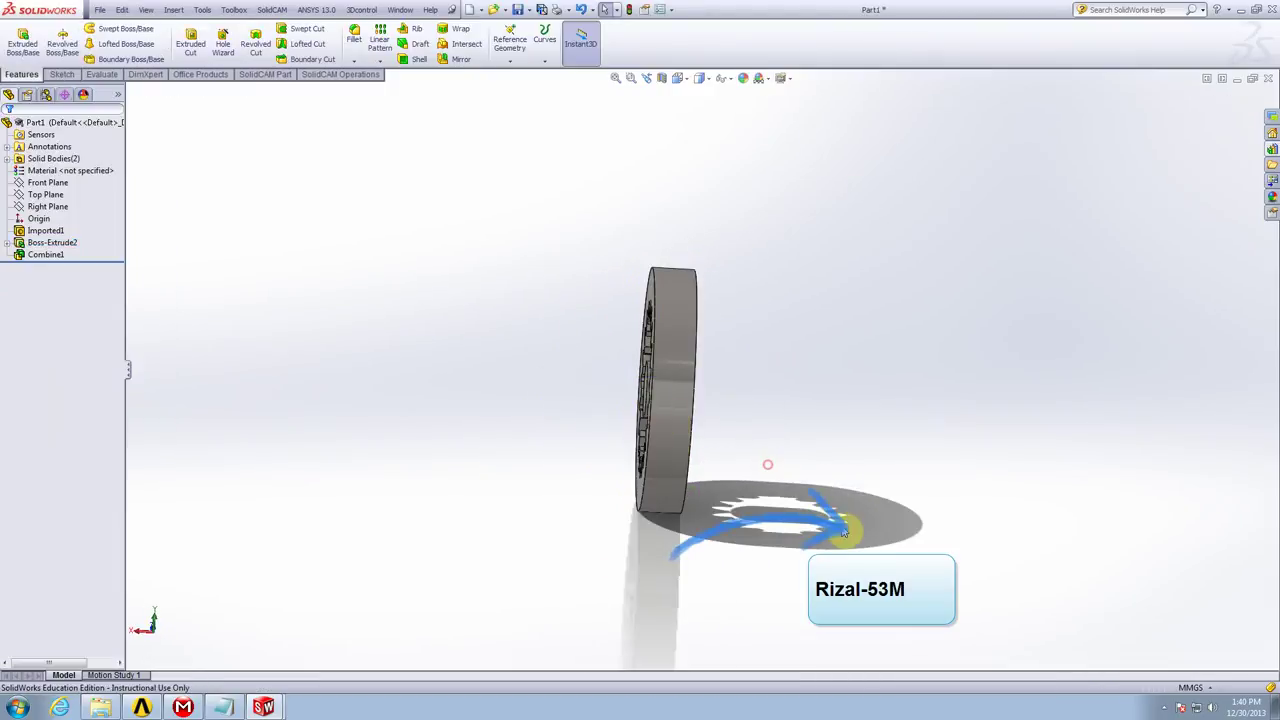
pyautogui.moveTo(766, 463); pyautogui.dragTo(651, 491, button='middle')
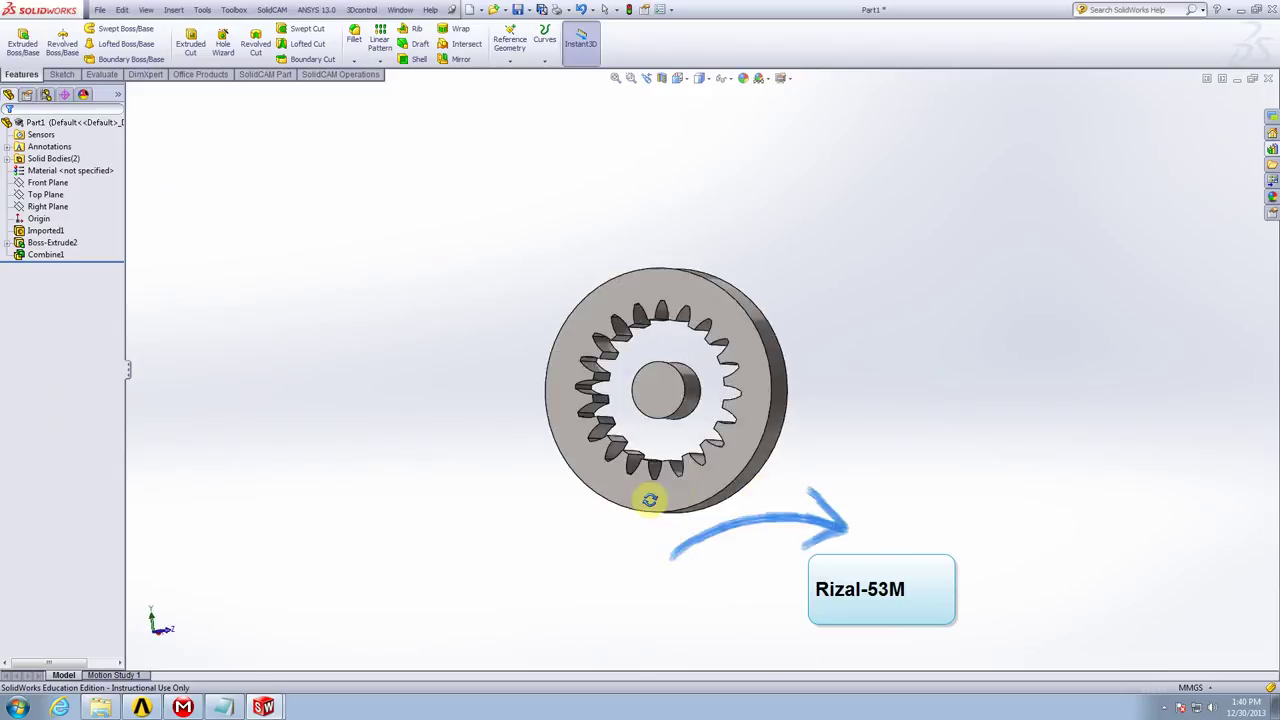
# Hide the Combine1[1] centre cylinder from the Solid Bodies folder, leaving only the ring gear
pyautogui.click(662, 390)
pyautogui.click(7, 158)
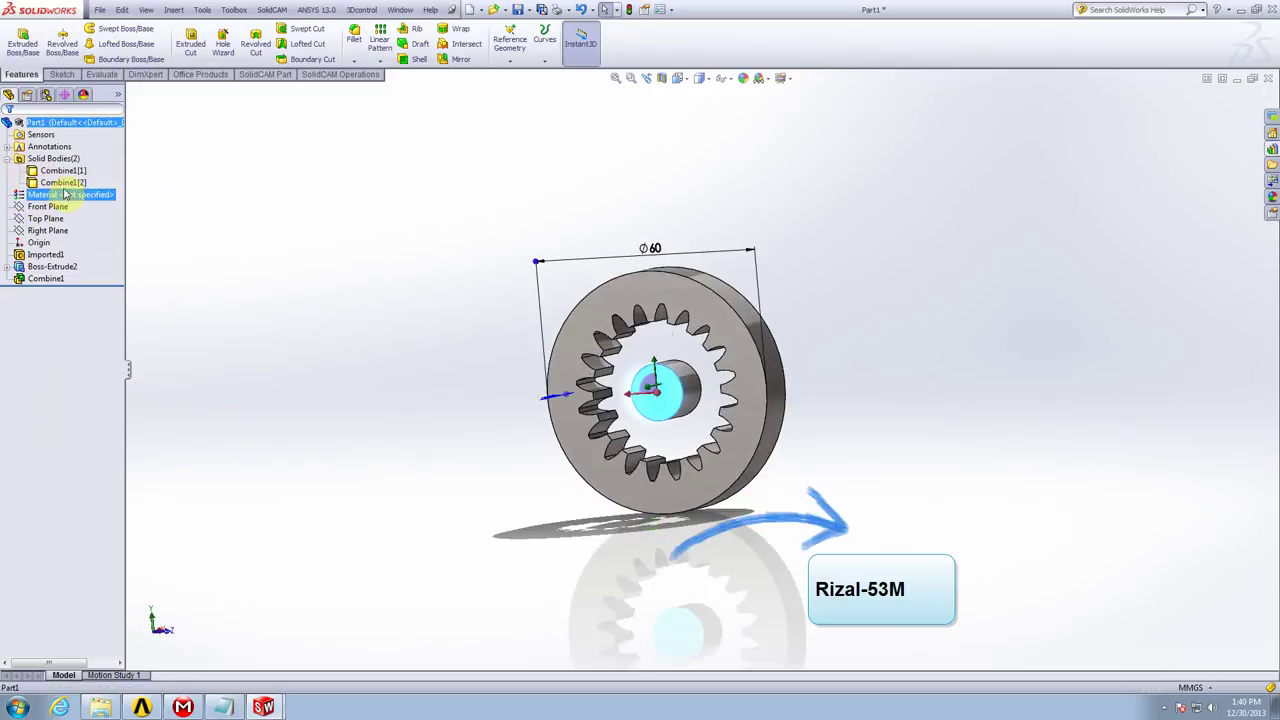
pyautogui.click(467, 440)
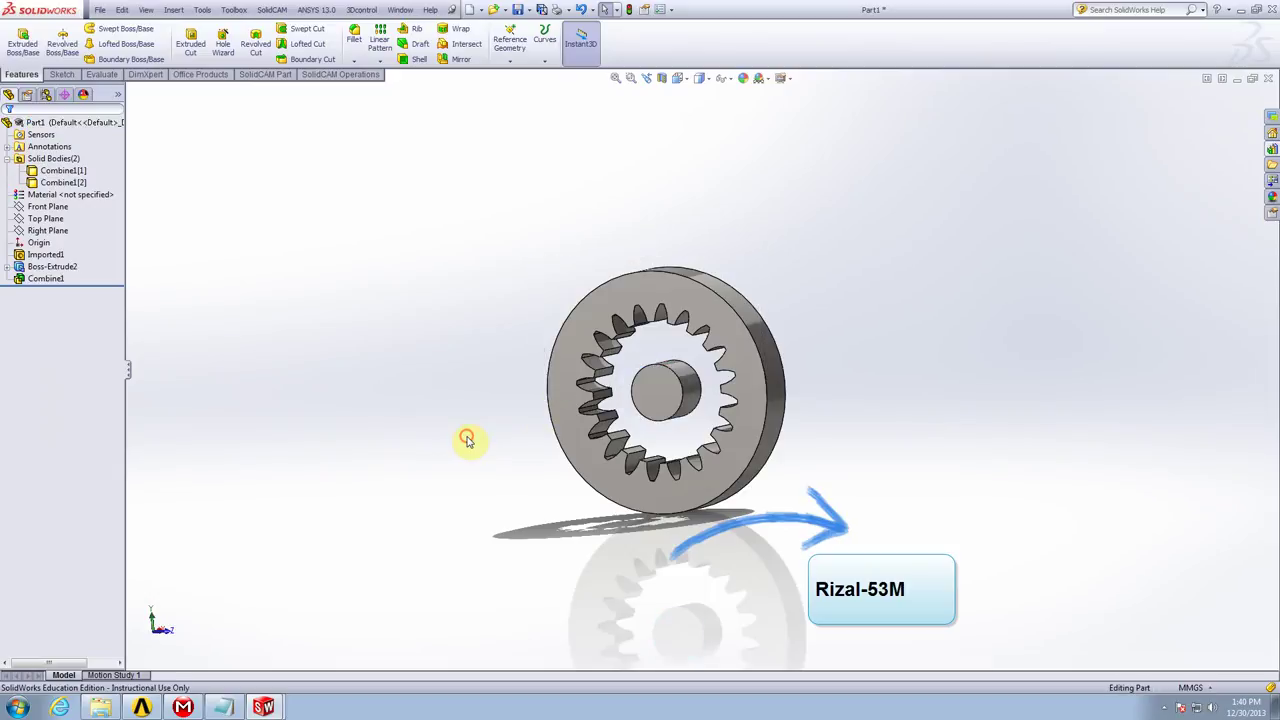
pyautogui.click(76, 173)
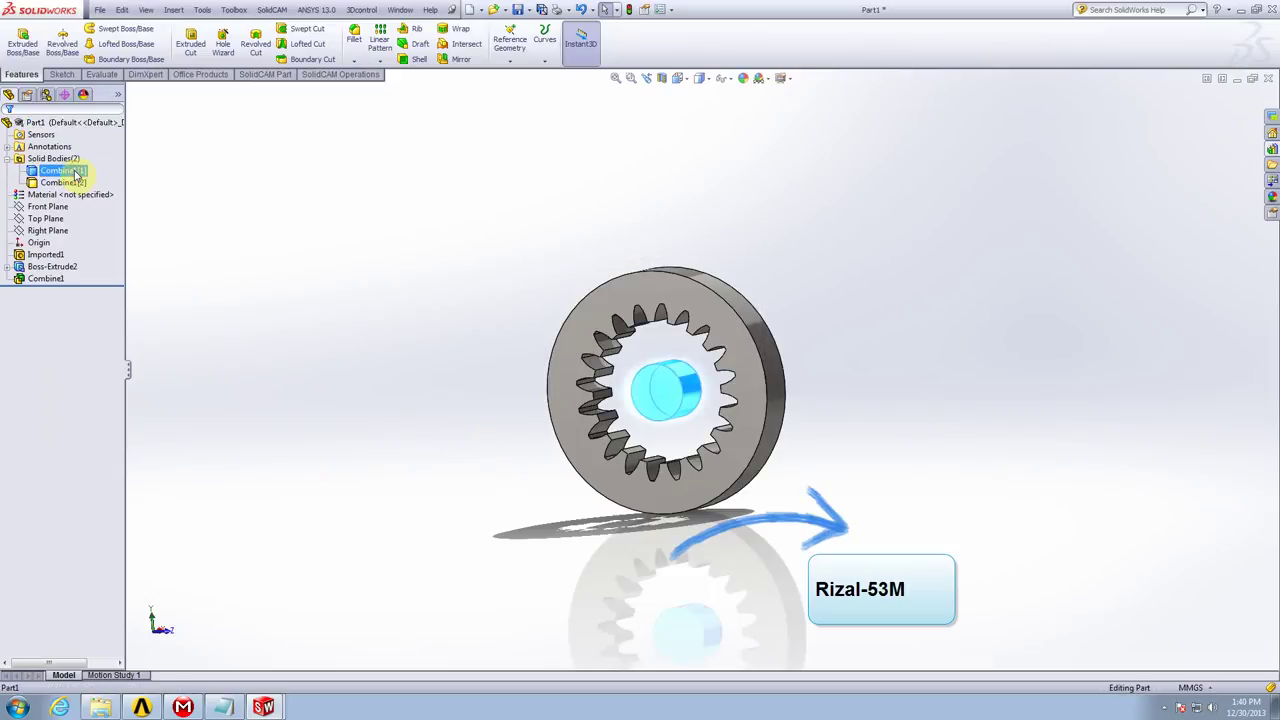
pyautogui.click(86, 157)
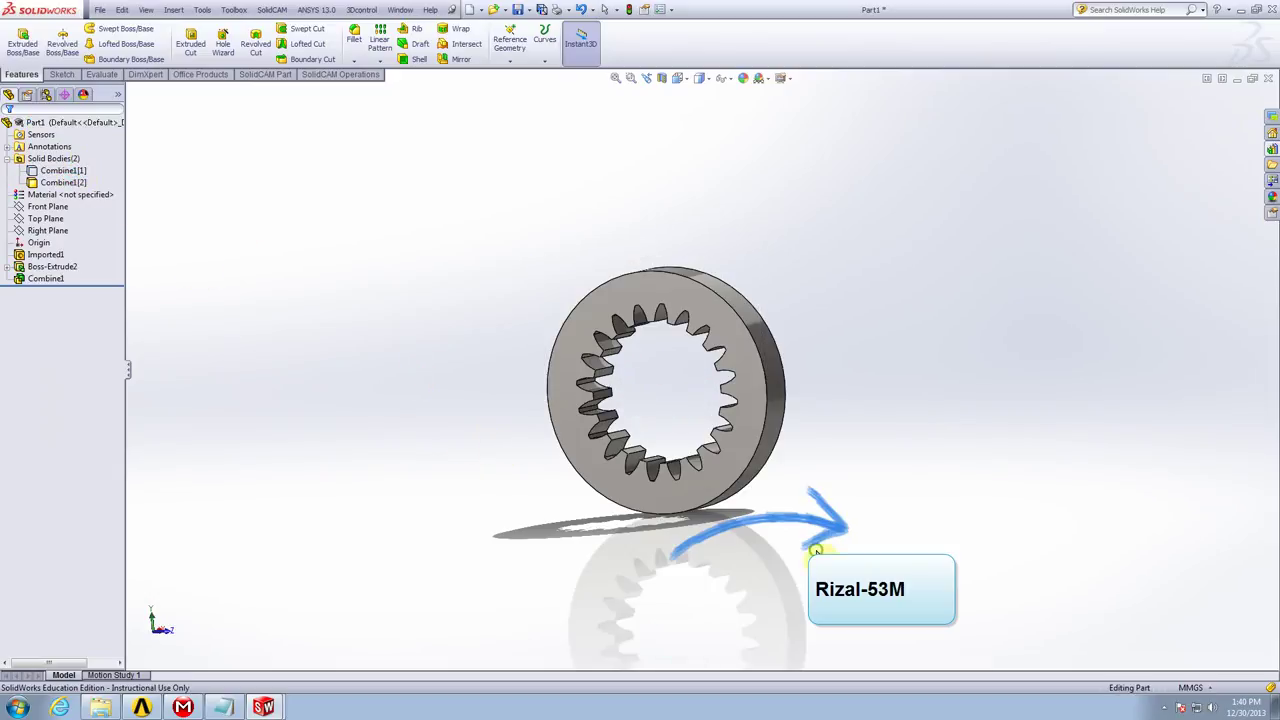
pyautogui.moveTo(816, 552)
pyautogui.mouseDown(button='middle')
pyautogui.moveTo(543, 571)
pyautogui.moveTo(569, 583)
pyautogui.mouseUp(button='middle')
# Orbit and zoom around the finished ring gear to view it from several angles
pyautogui.scroll(-3, 671, 355)
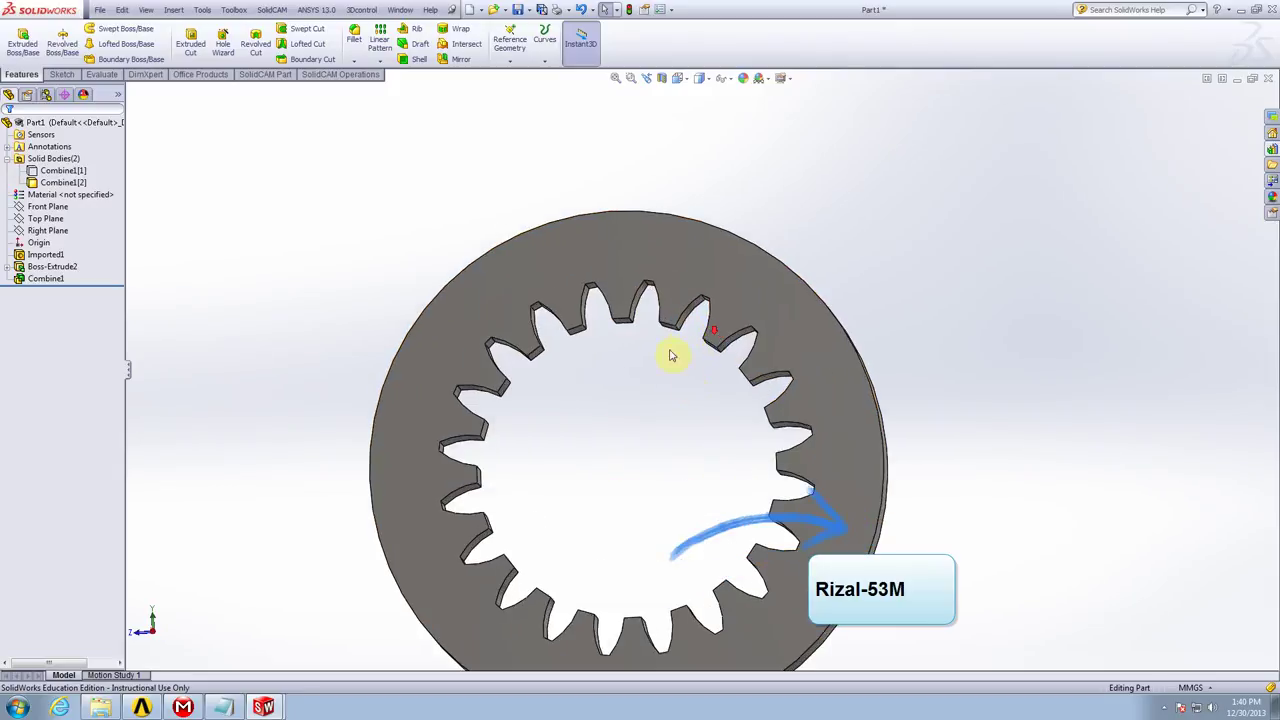
pyautogui.moveTo(666, 400); pyautogui.dragTo(625, 452, button='middle')
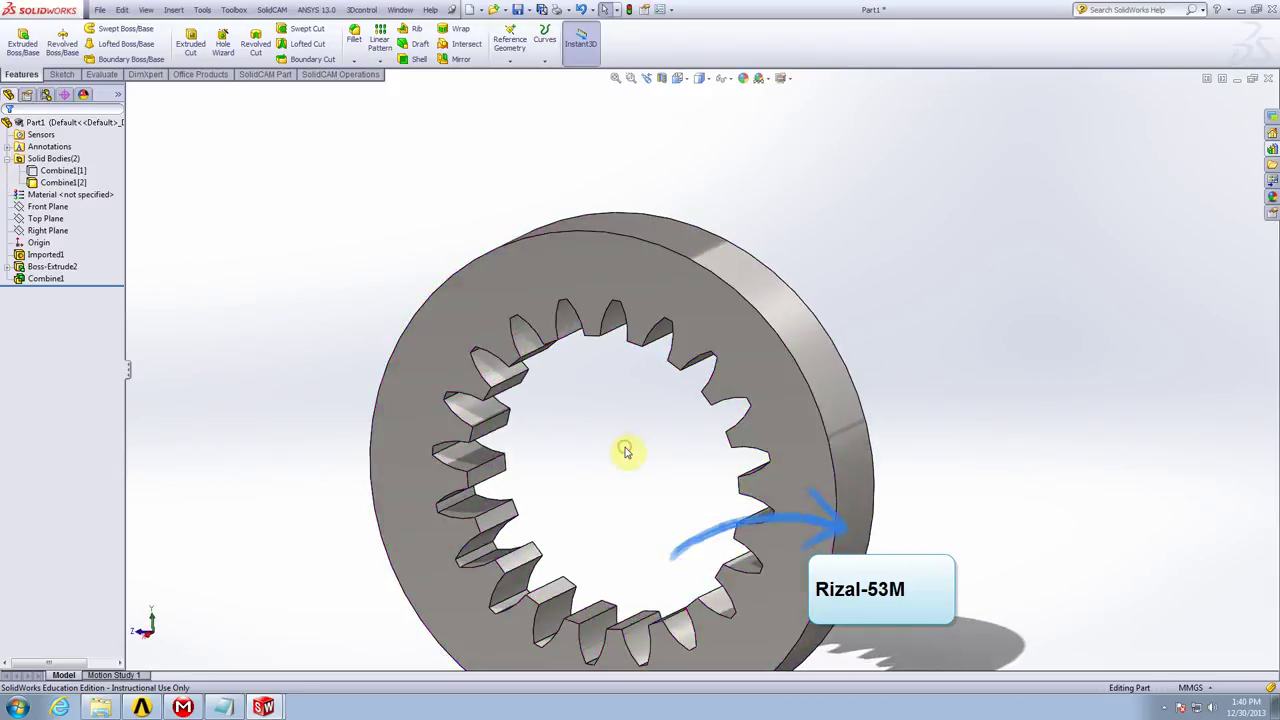
pyautogui.scroll(3, 625, 452)
pyautogui.scroll(-2, 643, 430)
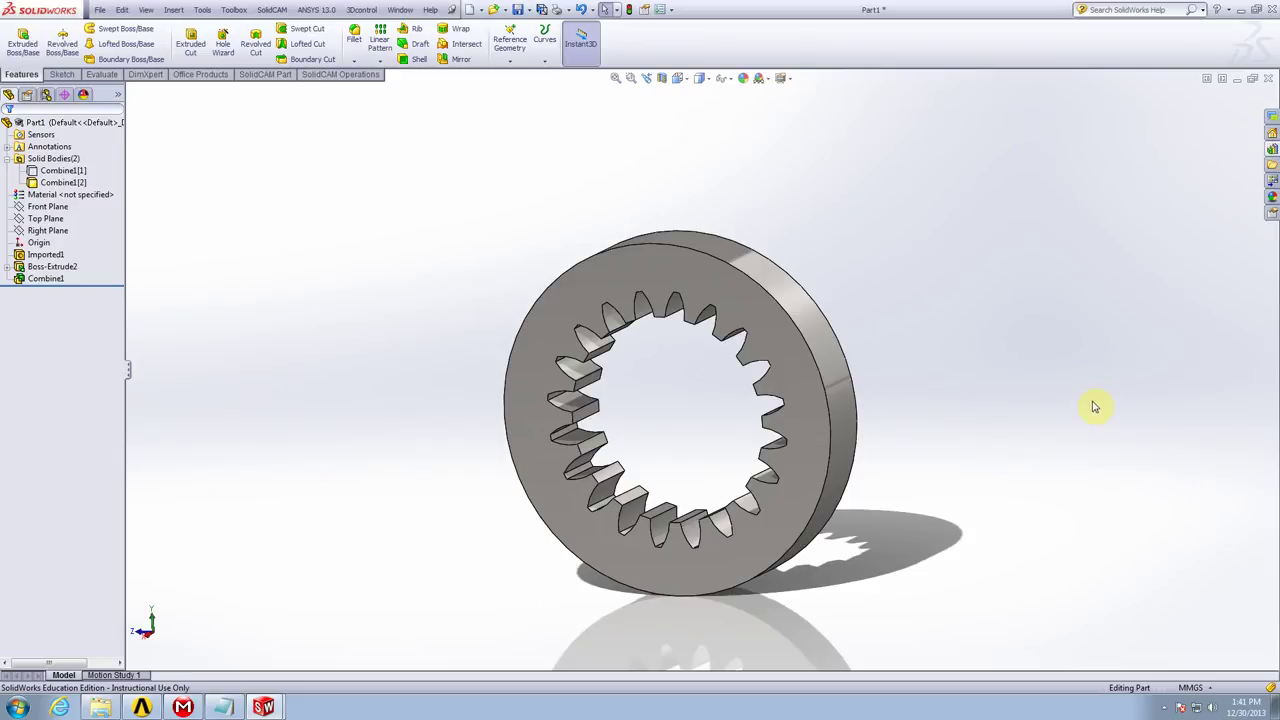
pyautogui.scroll(-3, 605, 334)
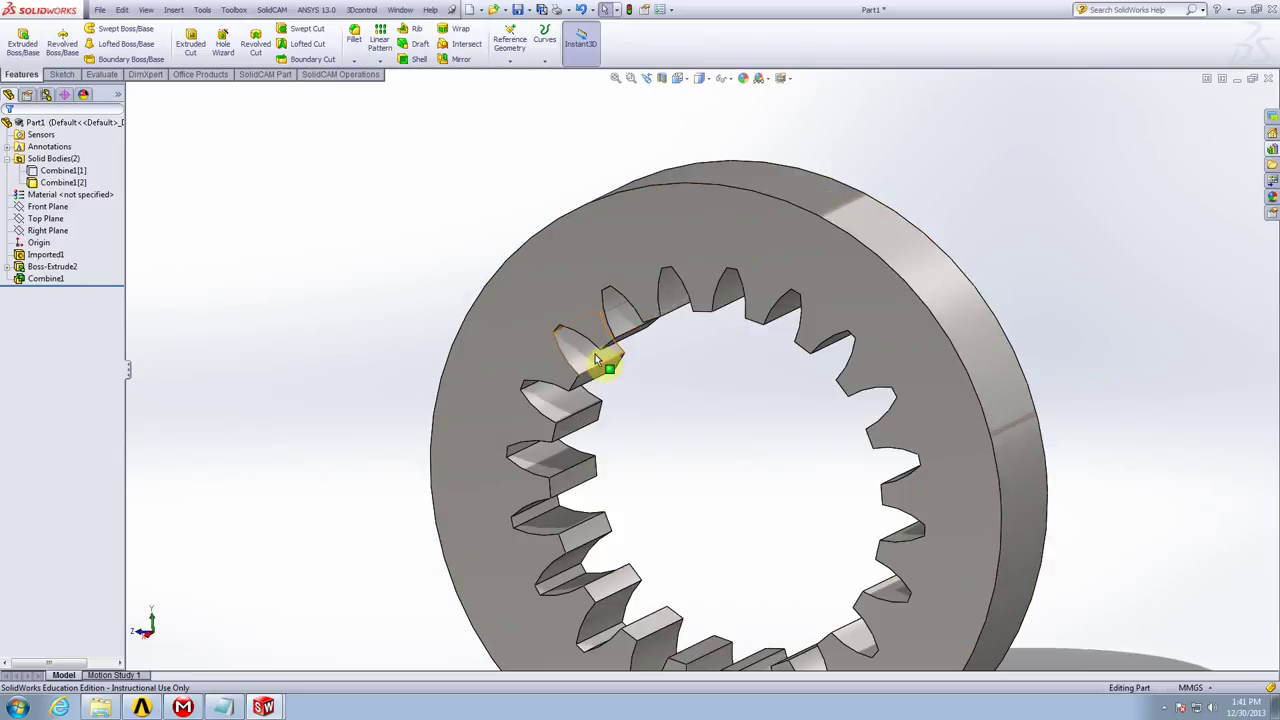
pyautogui.scroll(2, 630, 390)
pyautogui.scroll(2, 655, 405)
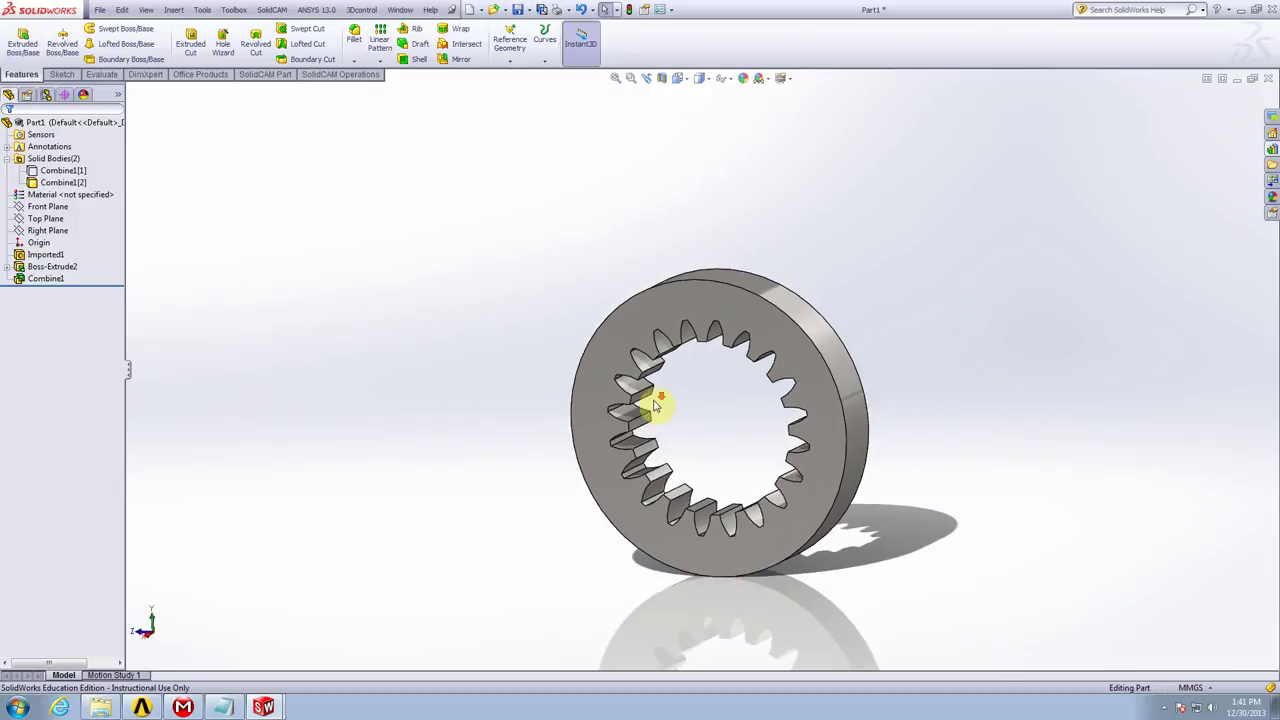
pyautogui.scroll(1, 660, 410)
pyautogui.moveTo(680, 443)
pyautogui.mouseDown(button='middle')
pyautogui.moveTo(880, 537)
pyautogui.moveTo(909, 503)
pyautogui.moveTo(898, 455)
pyautogui.moveTo(885, 484)
pyautogui.mouseUp(button='middle')
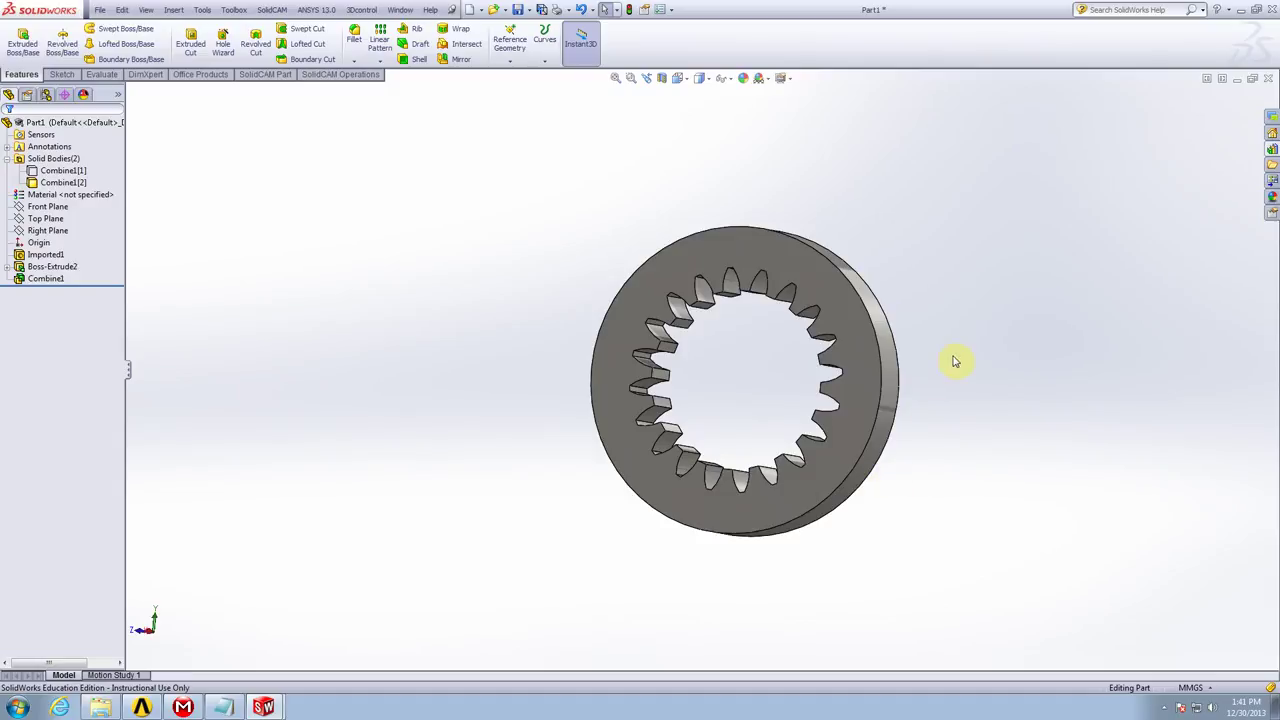
pyautogui.moveTo(955, 362)
pyautogui.mouseDown(button='middle')
pyautogui.moveTo(980, 389)
pyautogui.moveTo(953, 401)
pyautogui.mouseUp(button='middle')
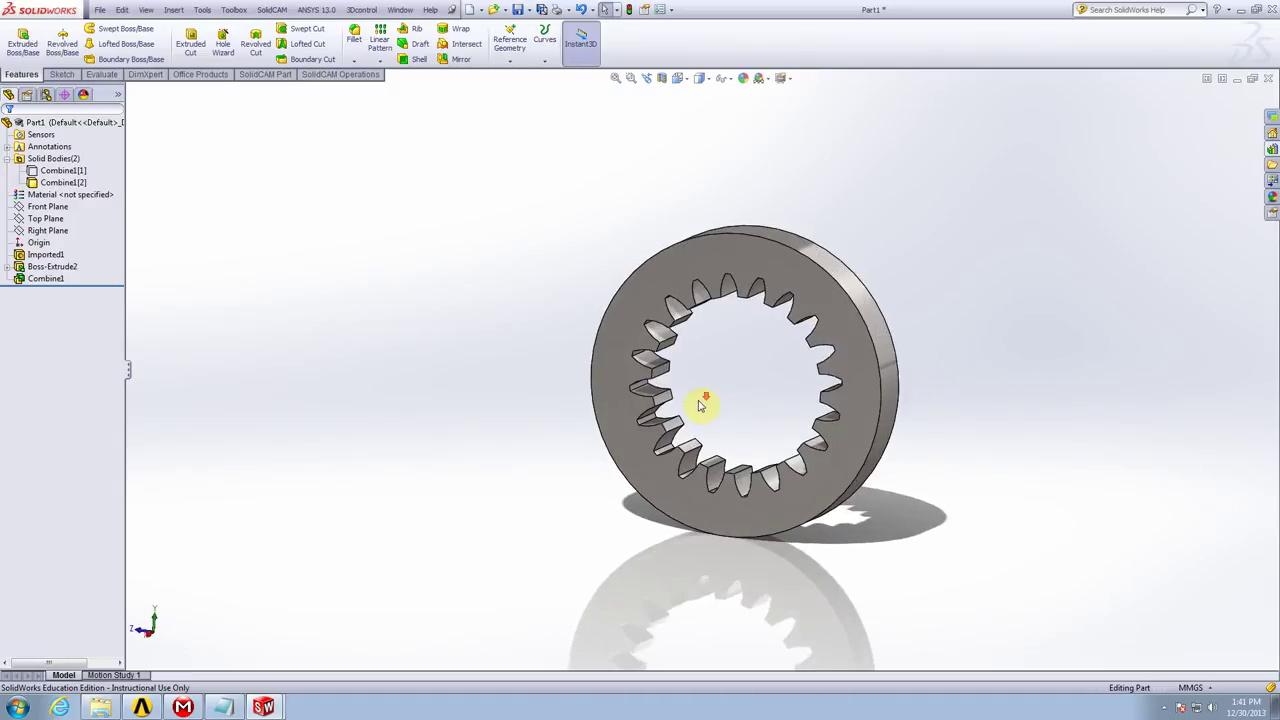
# Turn the ring gear nearly frontal and open the BB FlashBack tray menu to stop recording
pyautogui.moveTo(700, 408)
pyautogui.mouseDown(button='middle')
pyautogui.moveTo(848, 486)
pyautogui.moveTo(808, 500)
pyautogui.mouseUp(button='middle')
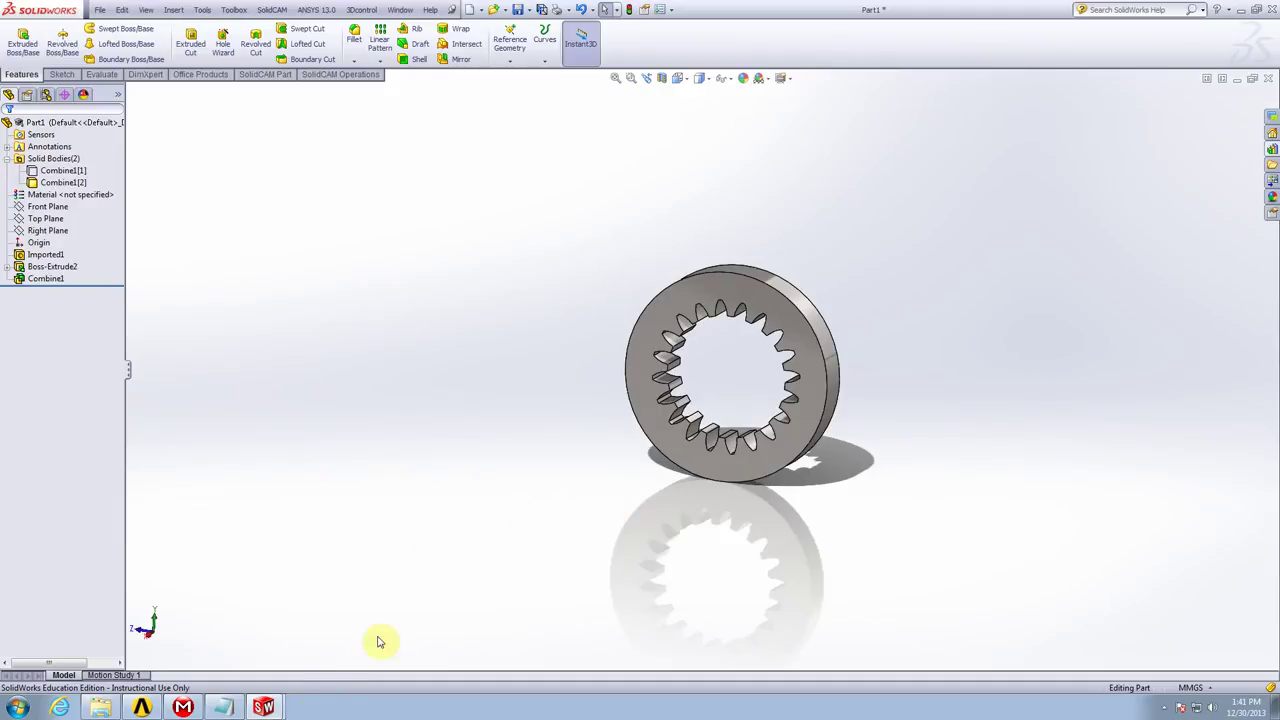
pyautogui.click(1164, 707)
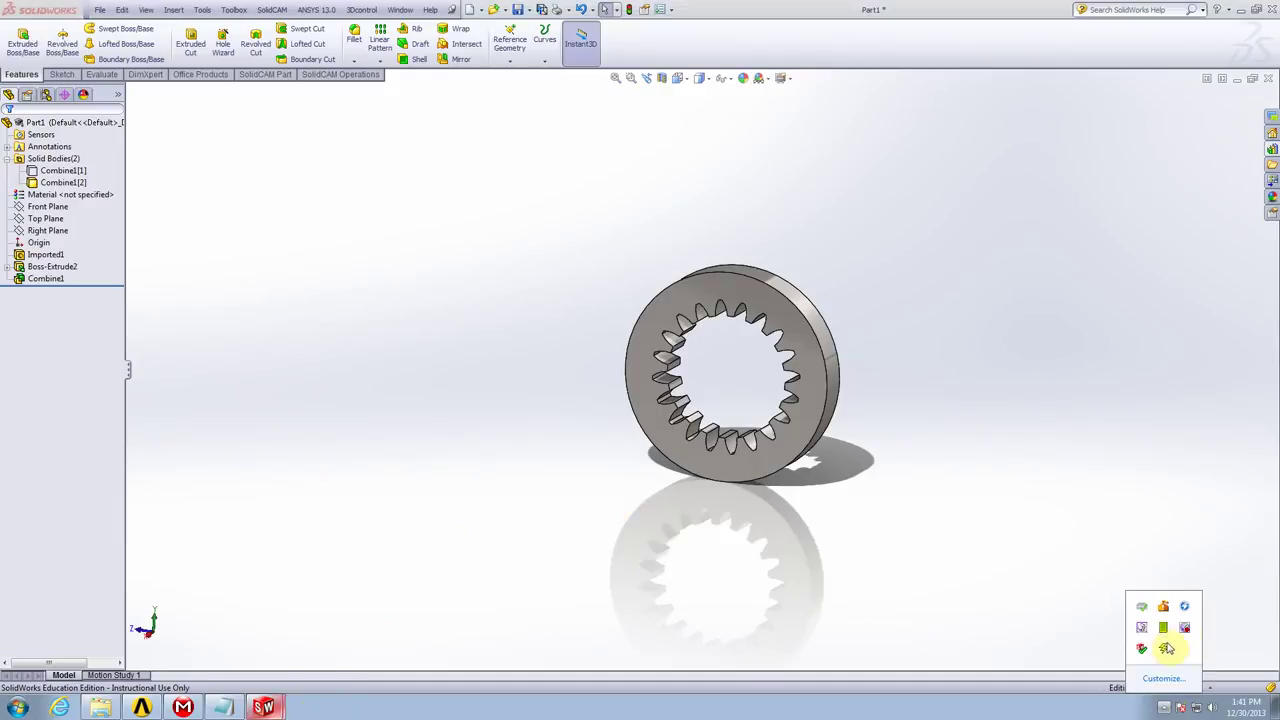
pyautogui.rightClick(1185, 631)
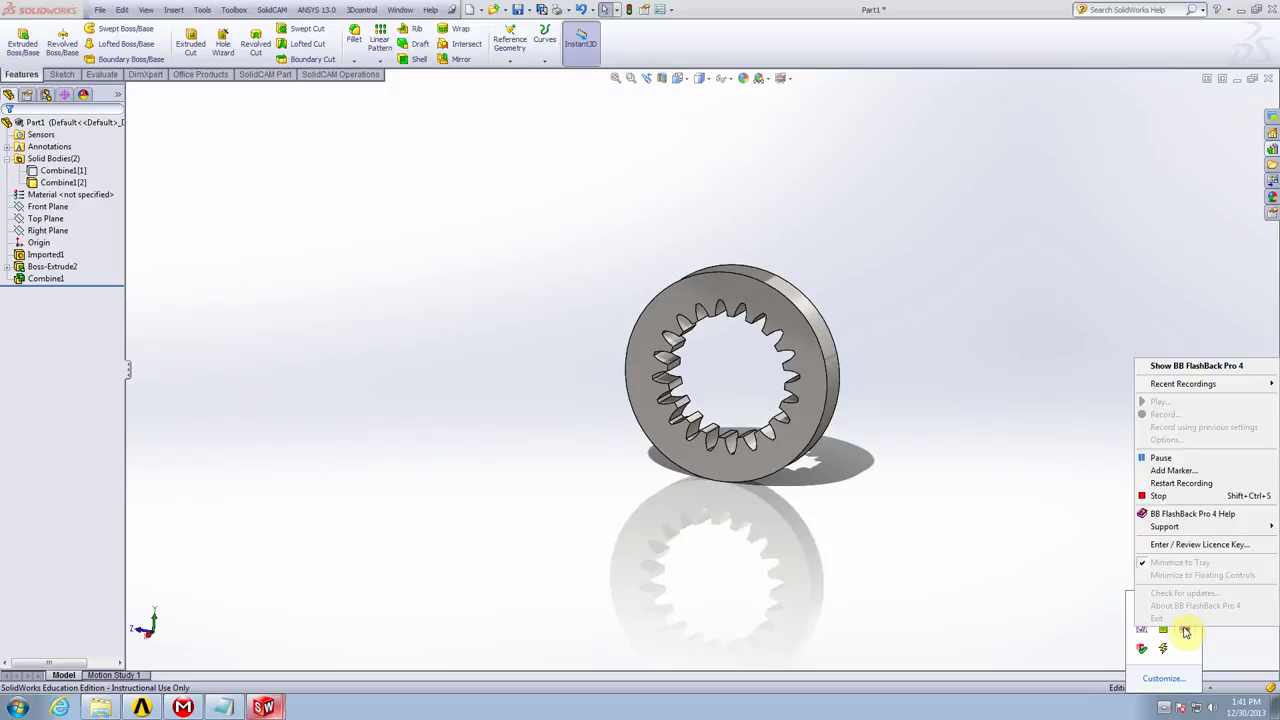